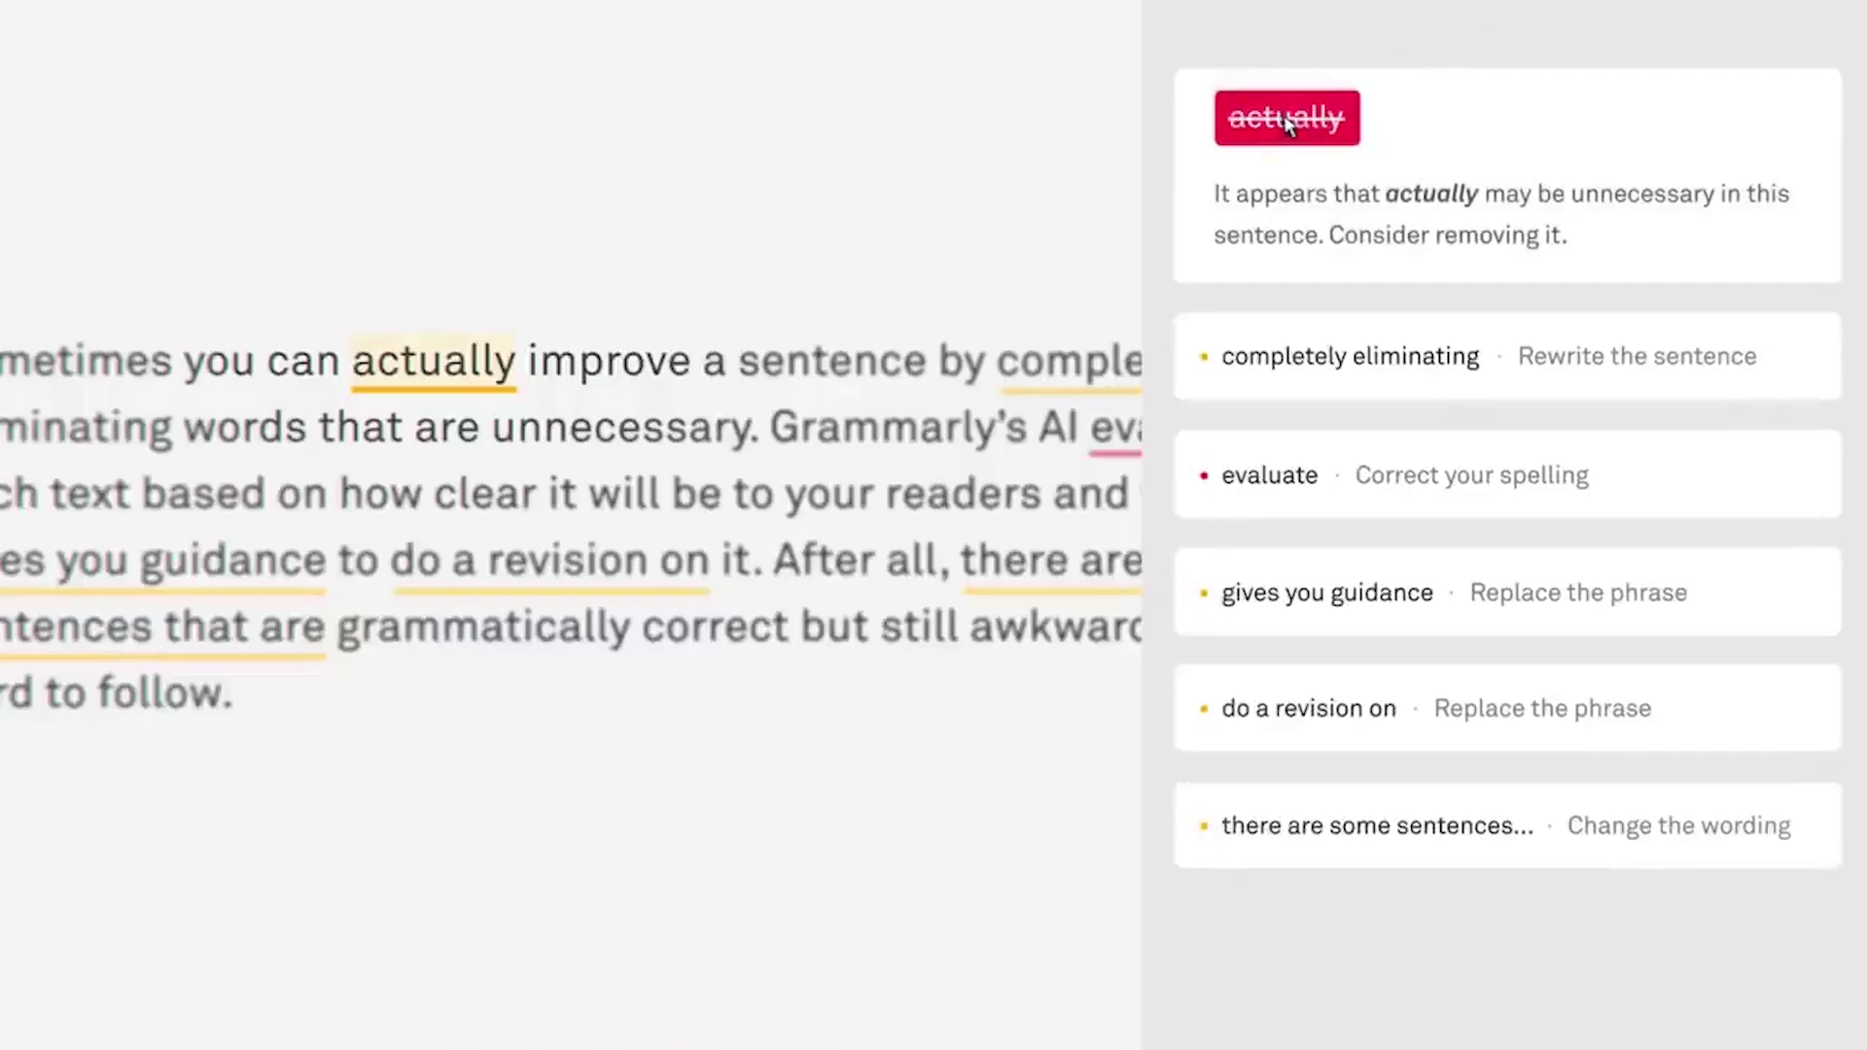
# - Delete the redundant word 'actually' from the sentence and correct 'evaluate' to 'evaluates'
pyautogui.click(1286, 121)
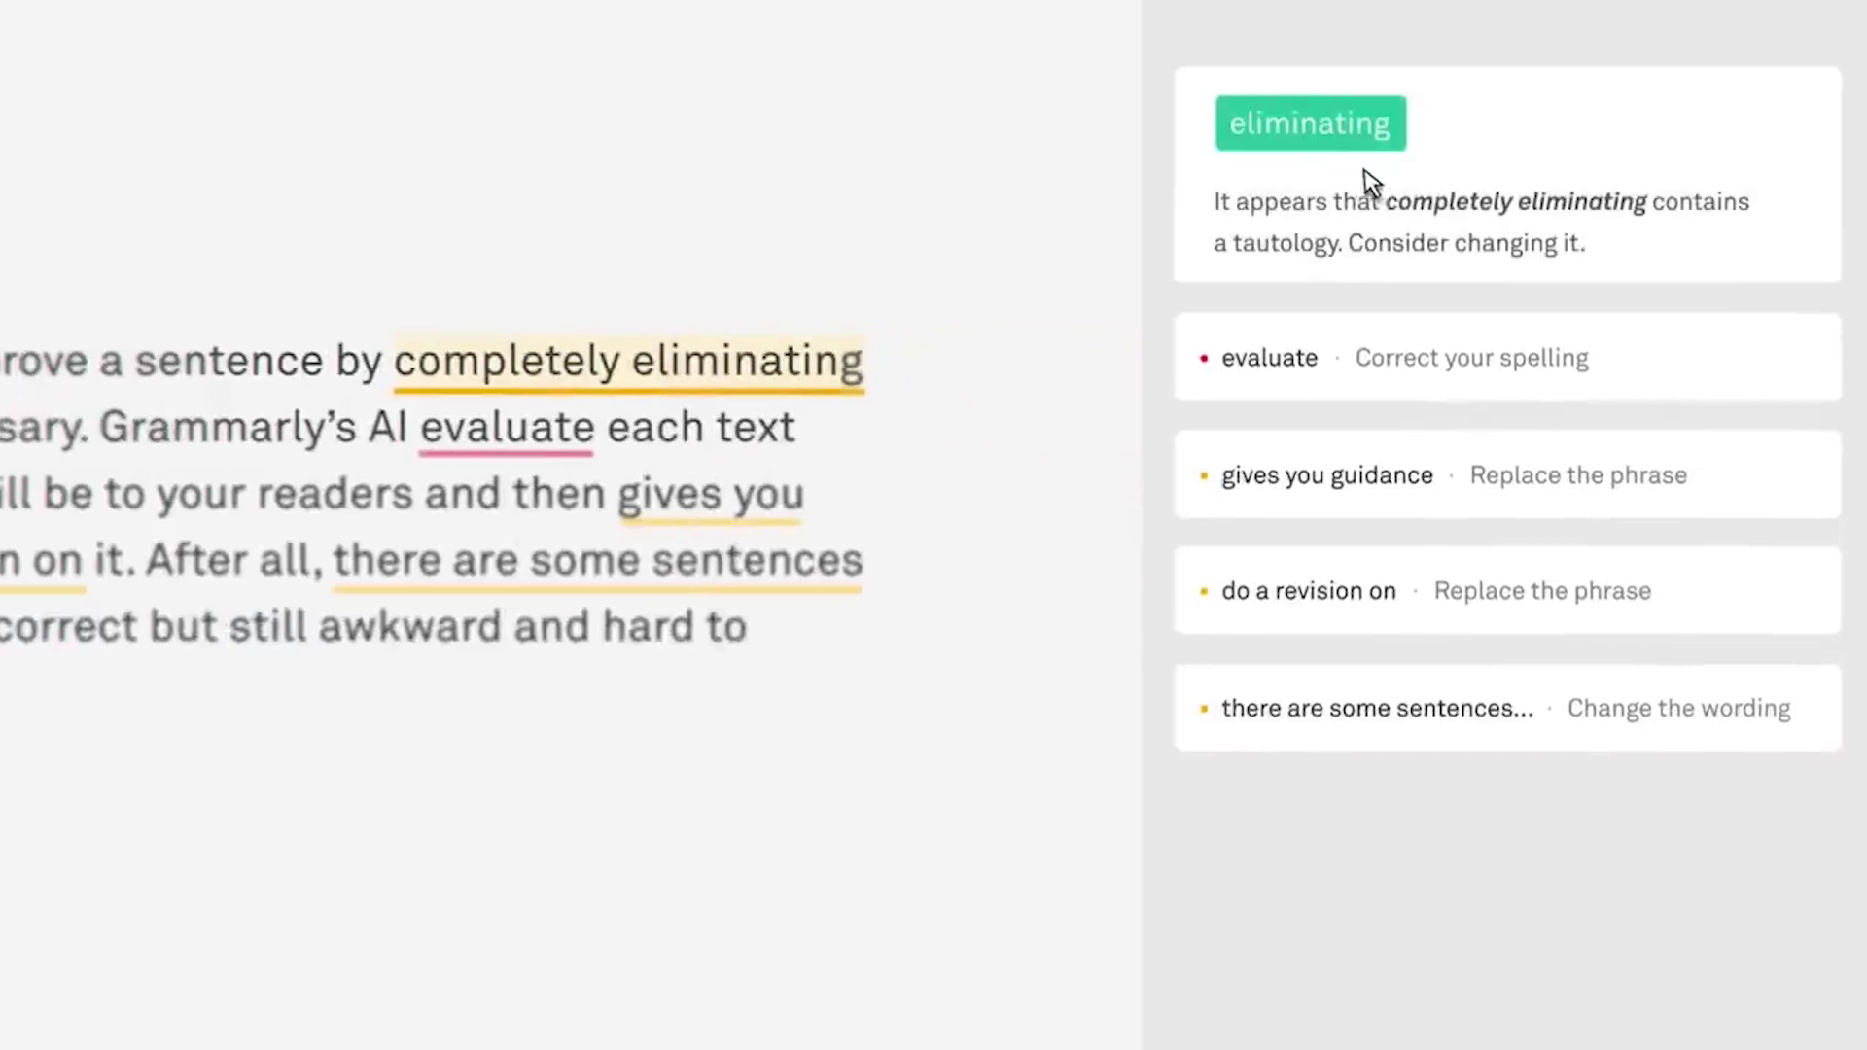
pyautogui.click(1313, 124)
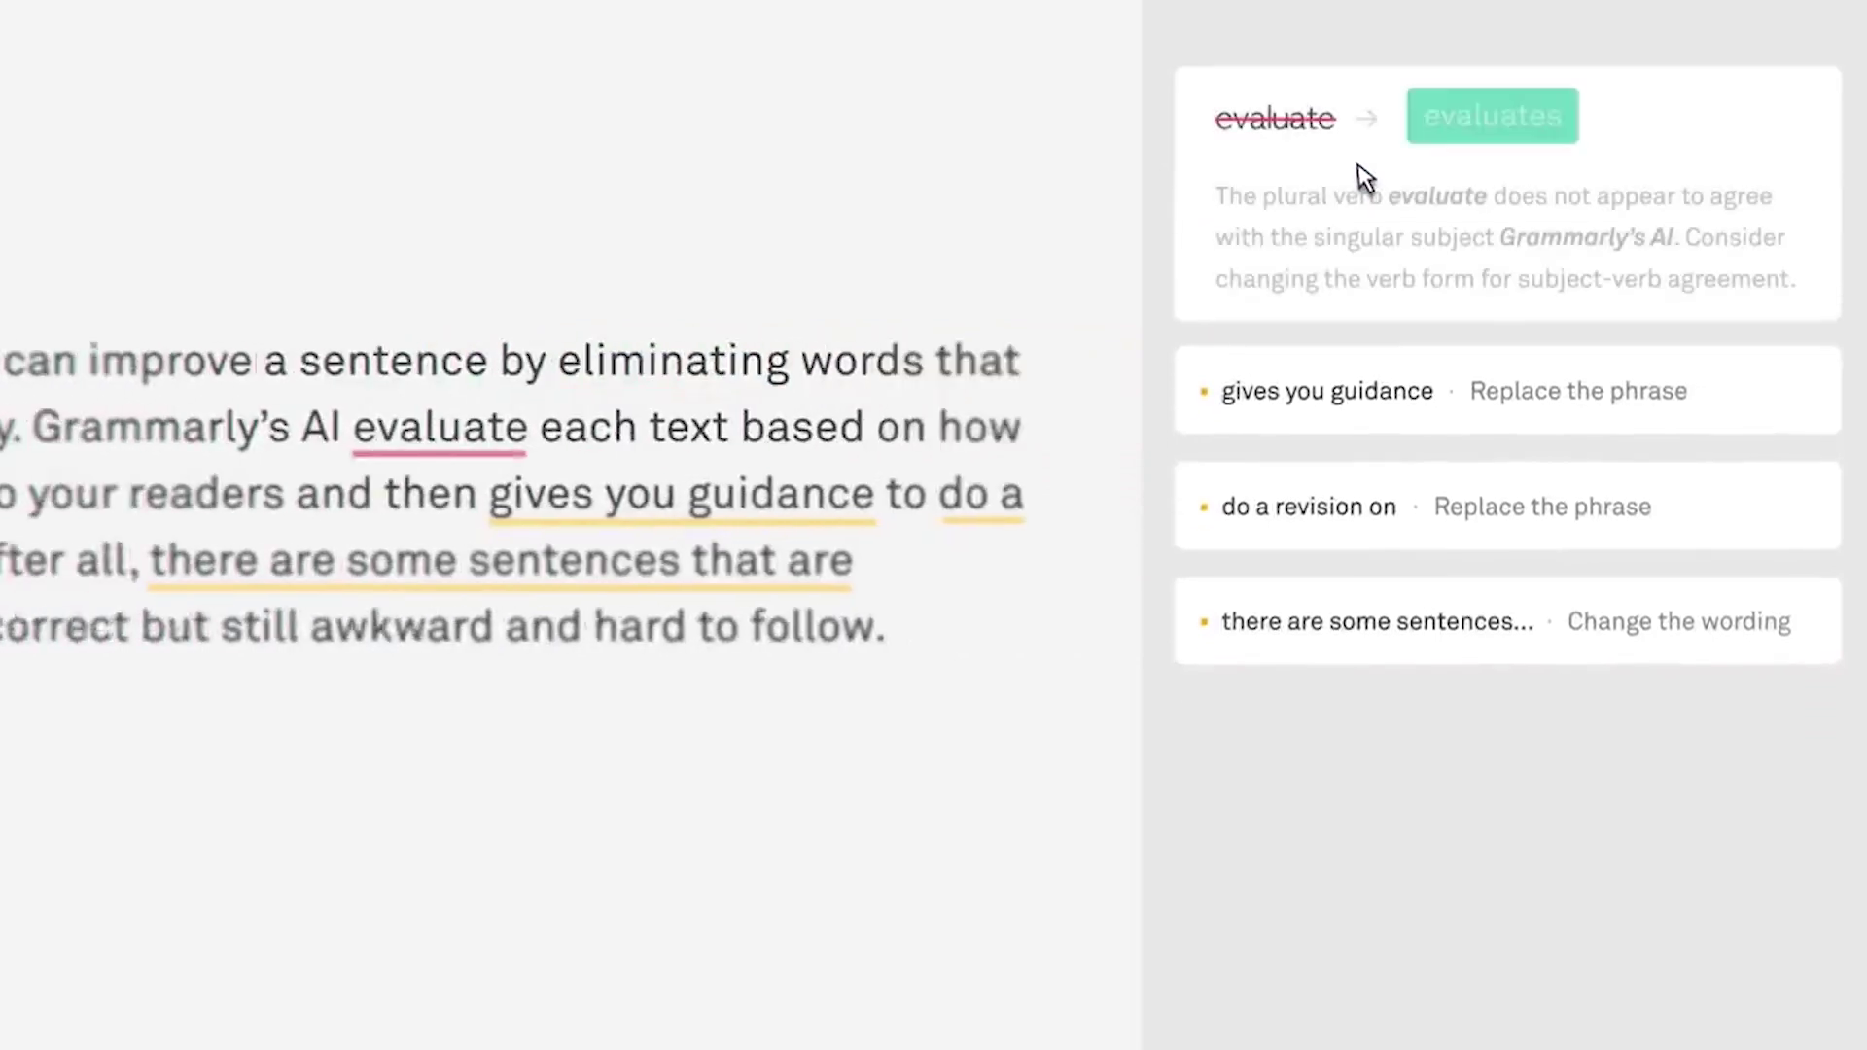
pyautogui.click(1481, 124)
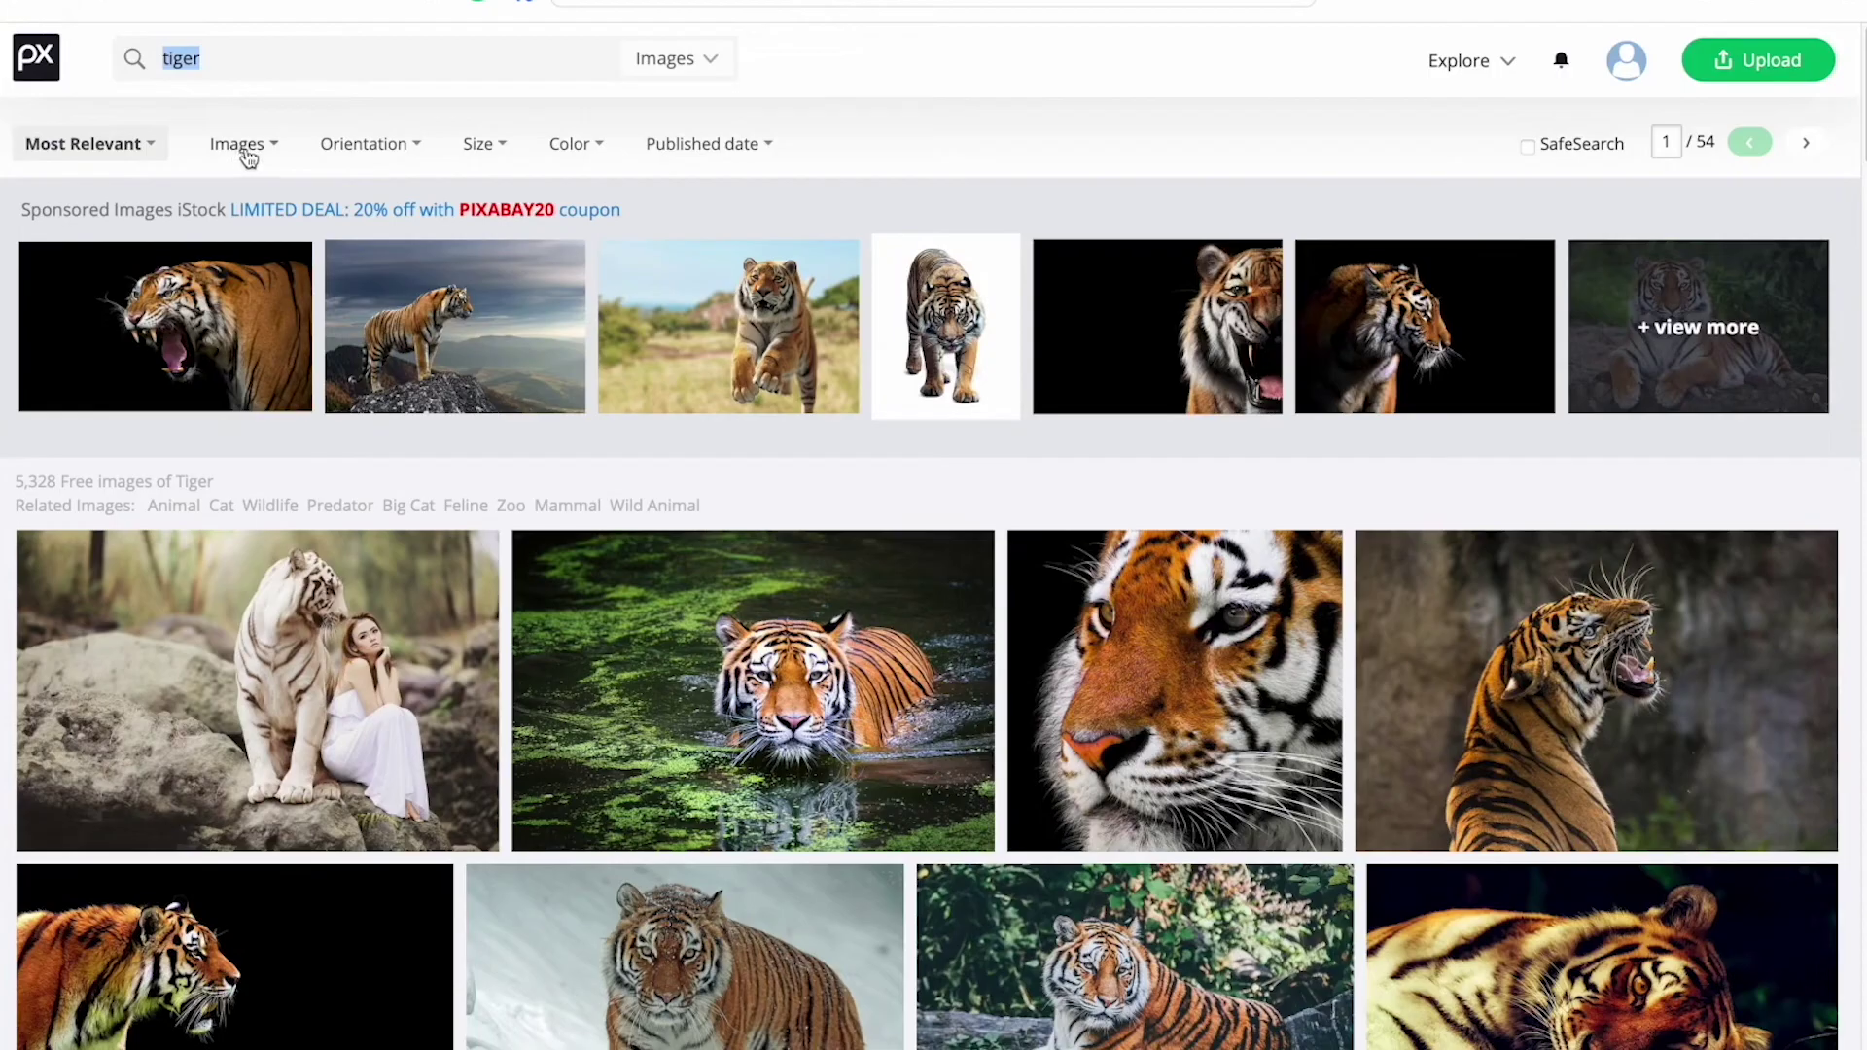
# - Open the media type, orientation and minimum image size filters for the tiger search
pyautogui.click(239, 152)
pyautogui.click(409, 148)
pyautogui.click(492, 146)
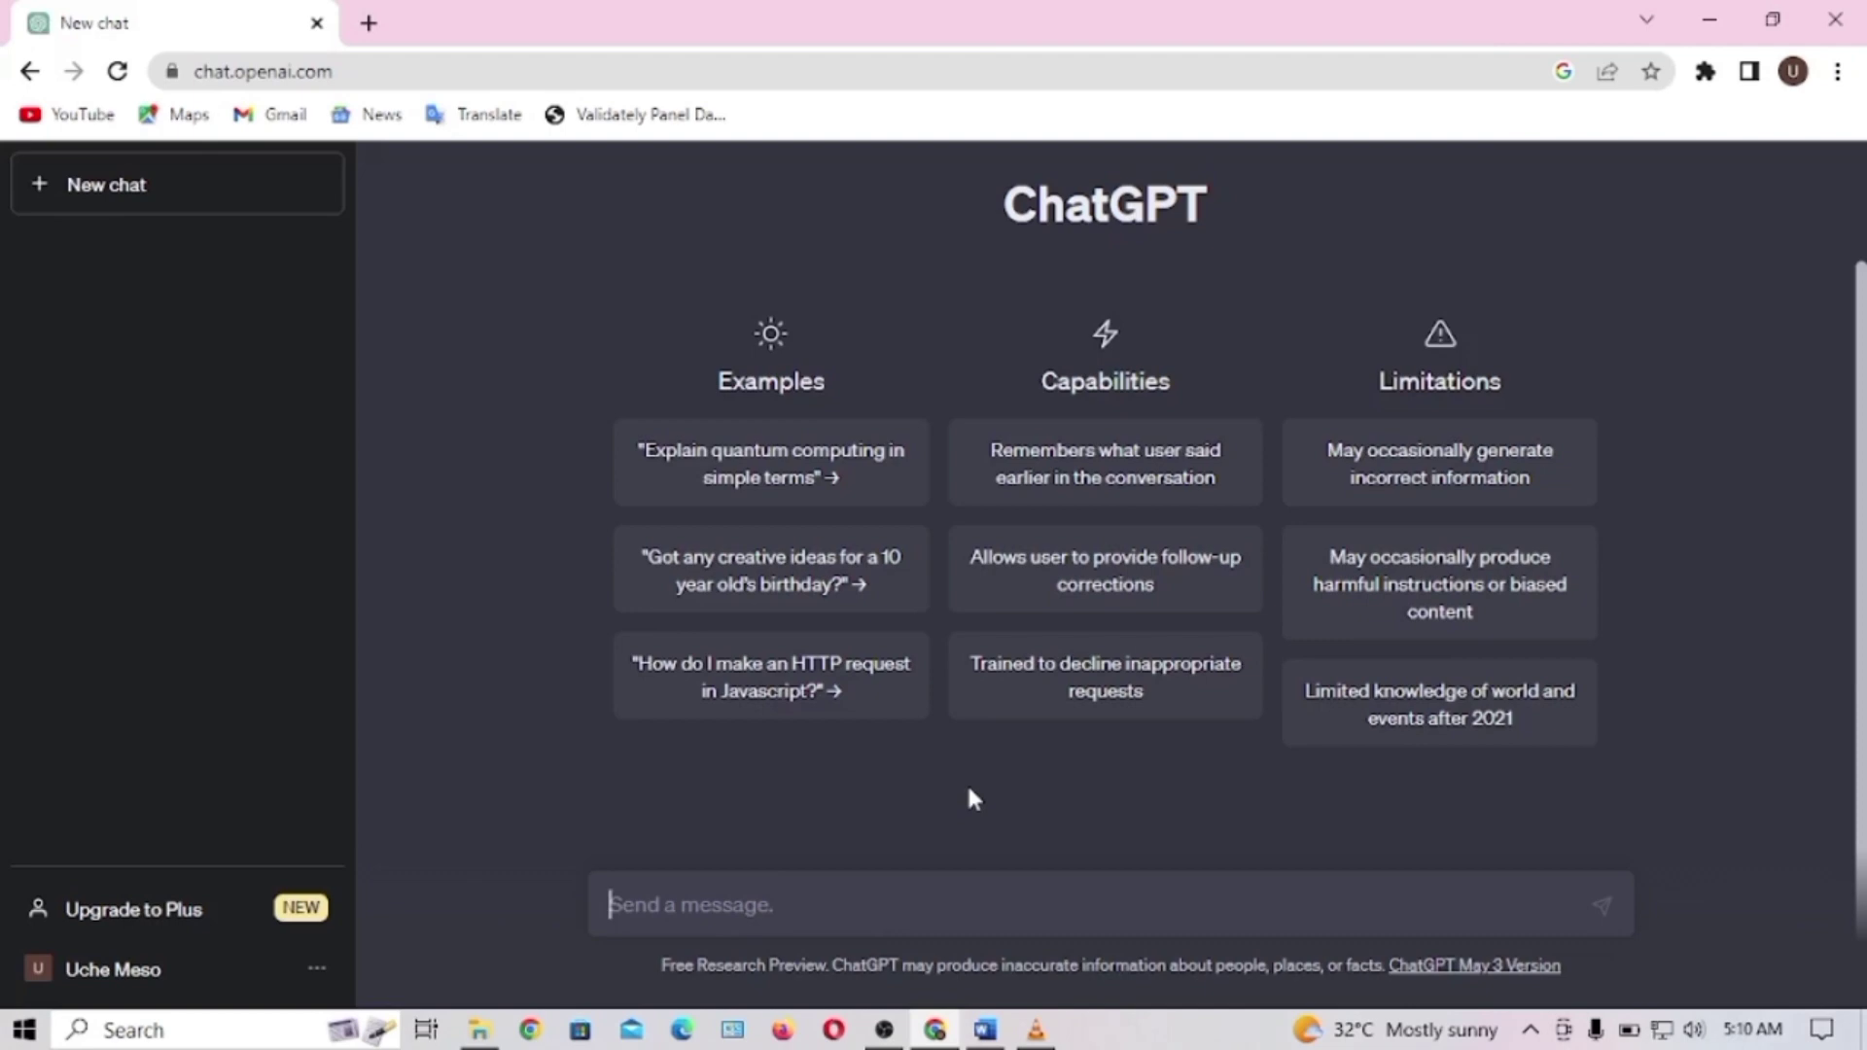
# - Ask ChatGPT for 10 email marketing blog topic ideas, then 10 more, and select the first topic
pyautogui.write('i need 10 topic ideas on a blog that is about email marketing')
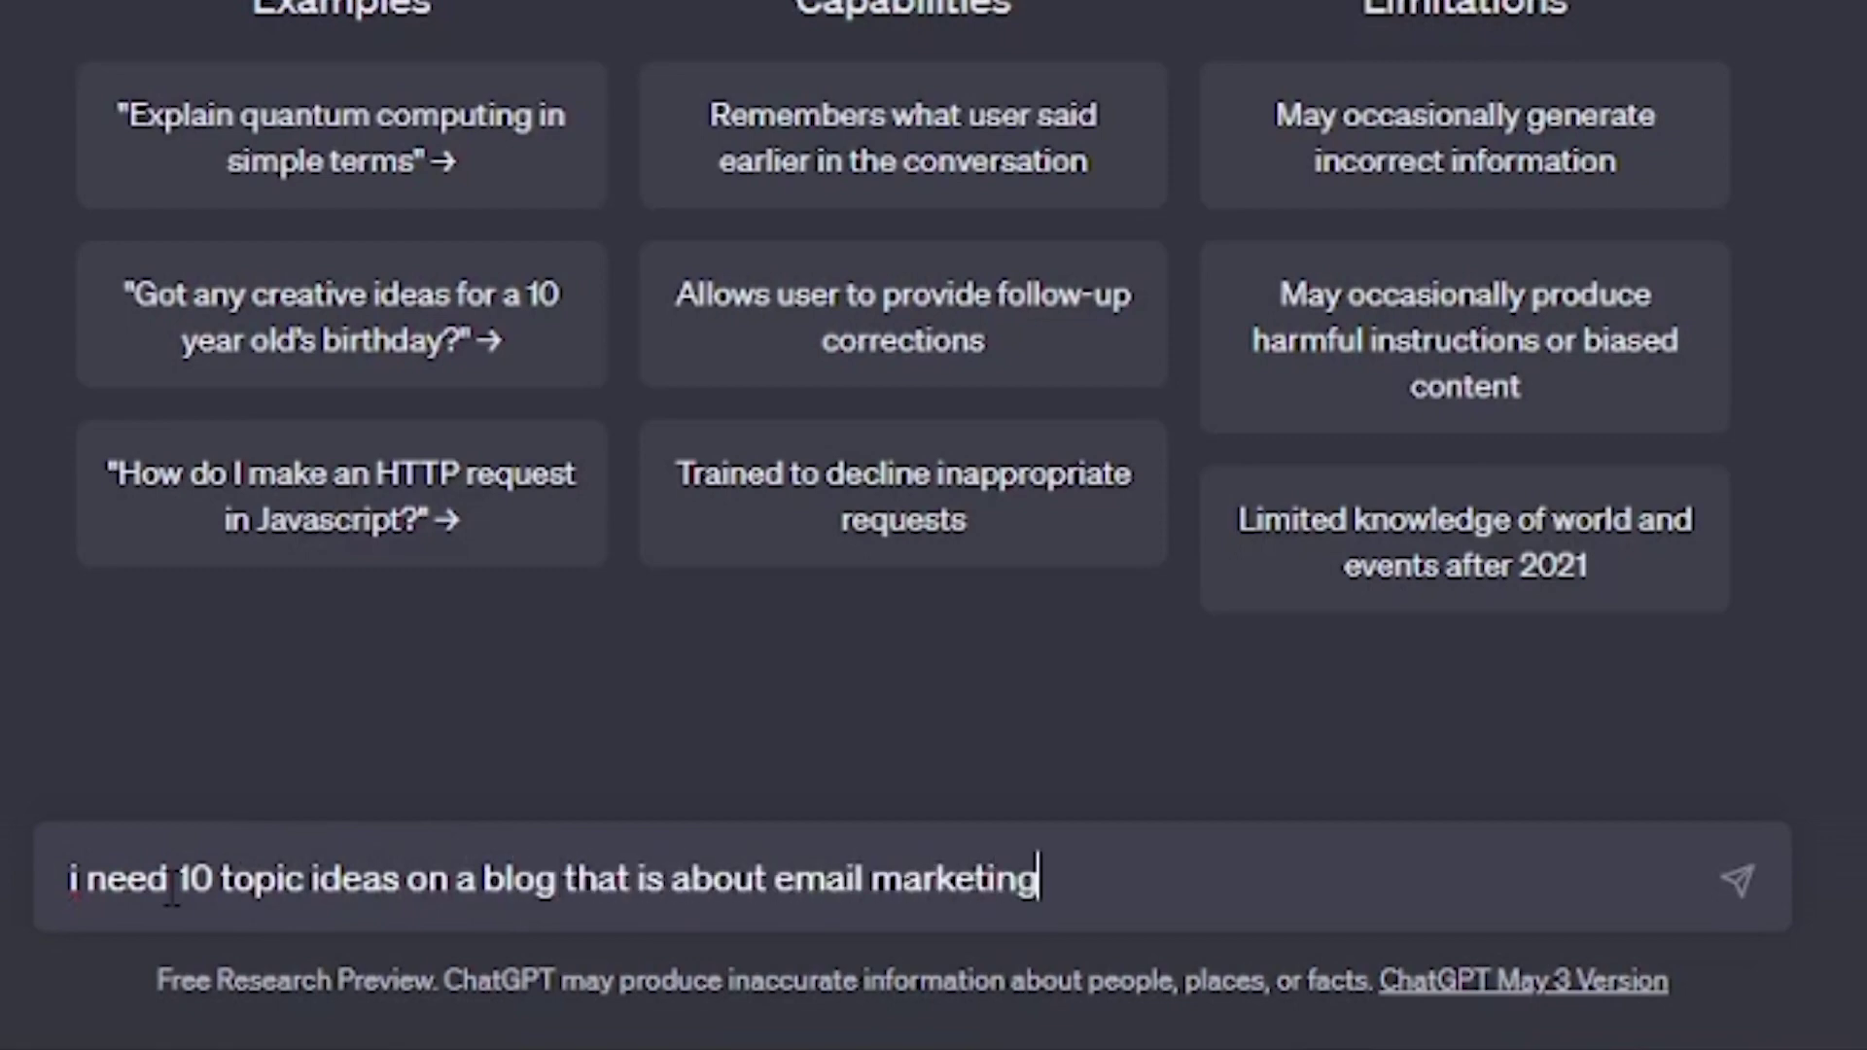
pyautogui.press('Return')
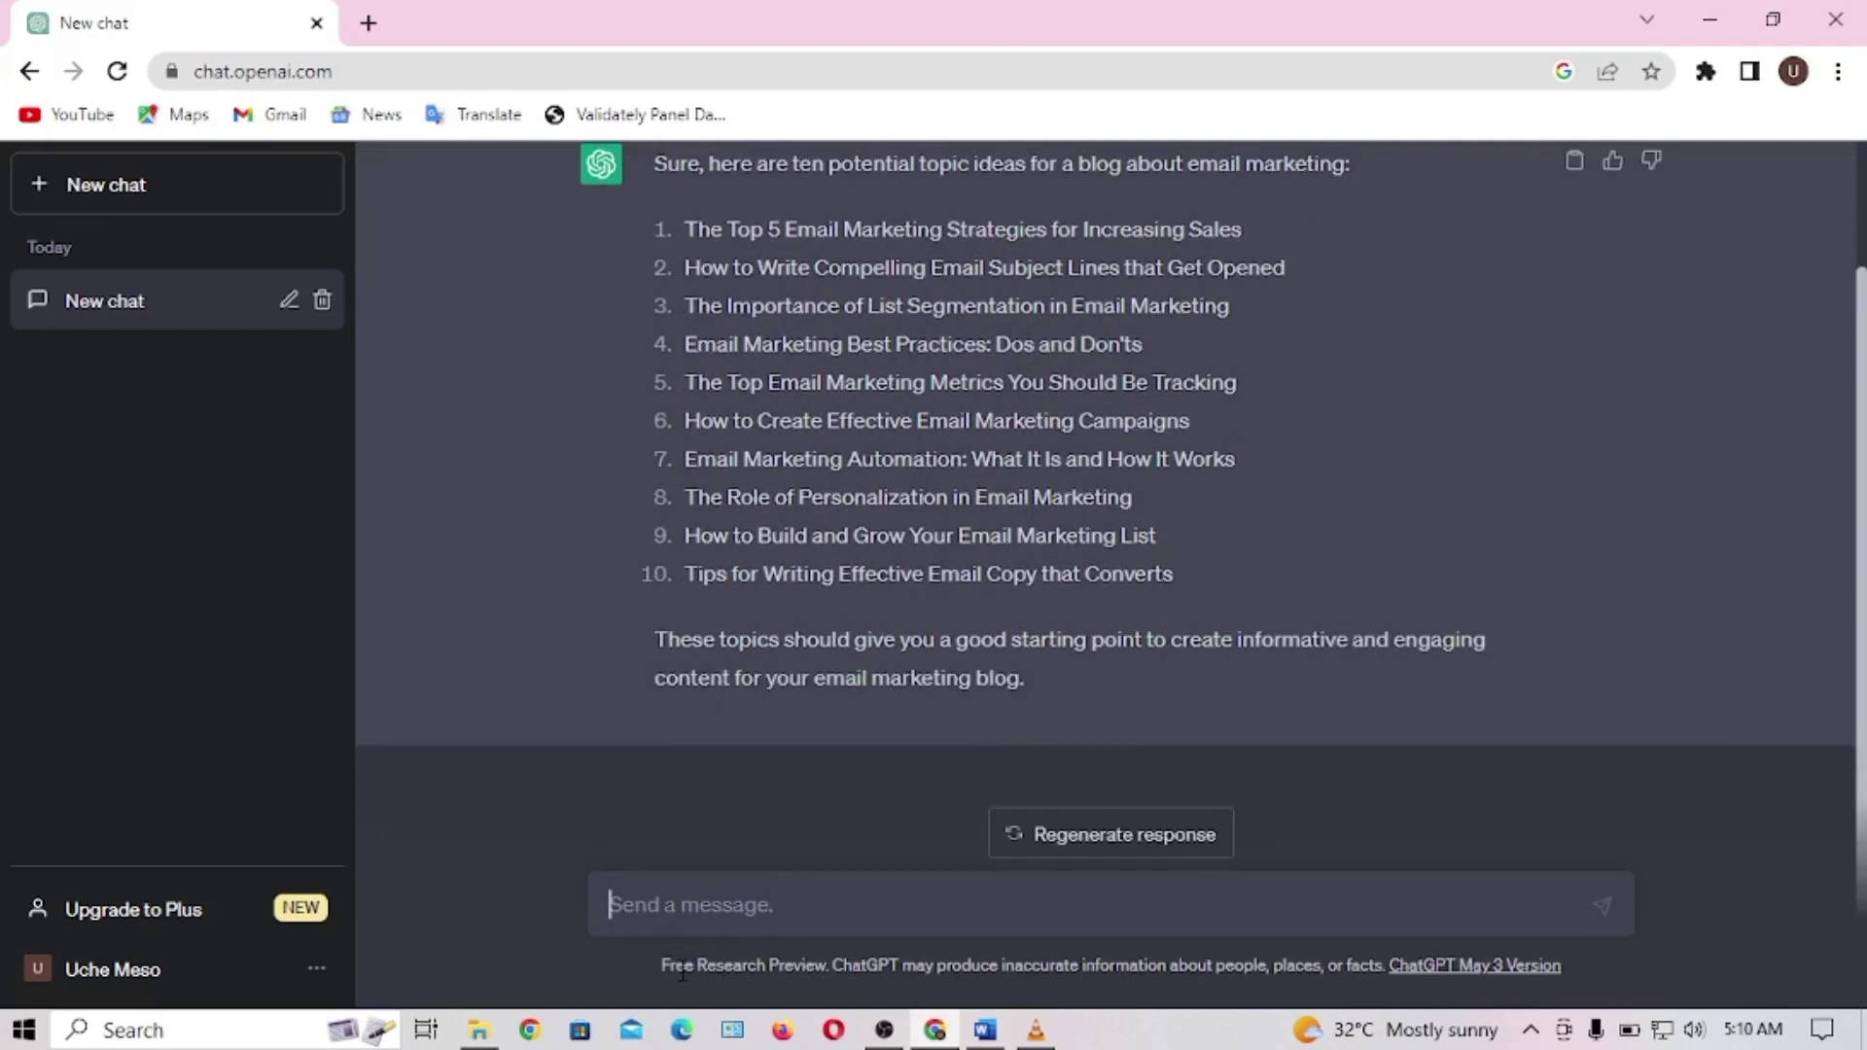
pyautogui.click(681, 912)
pyautogui.write('i need 10')
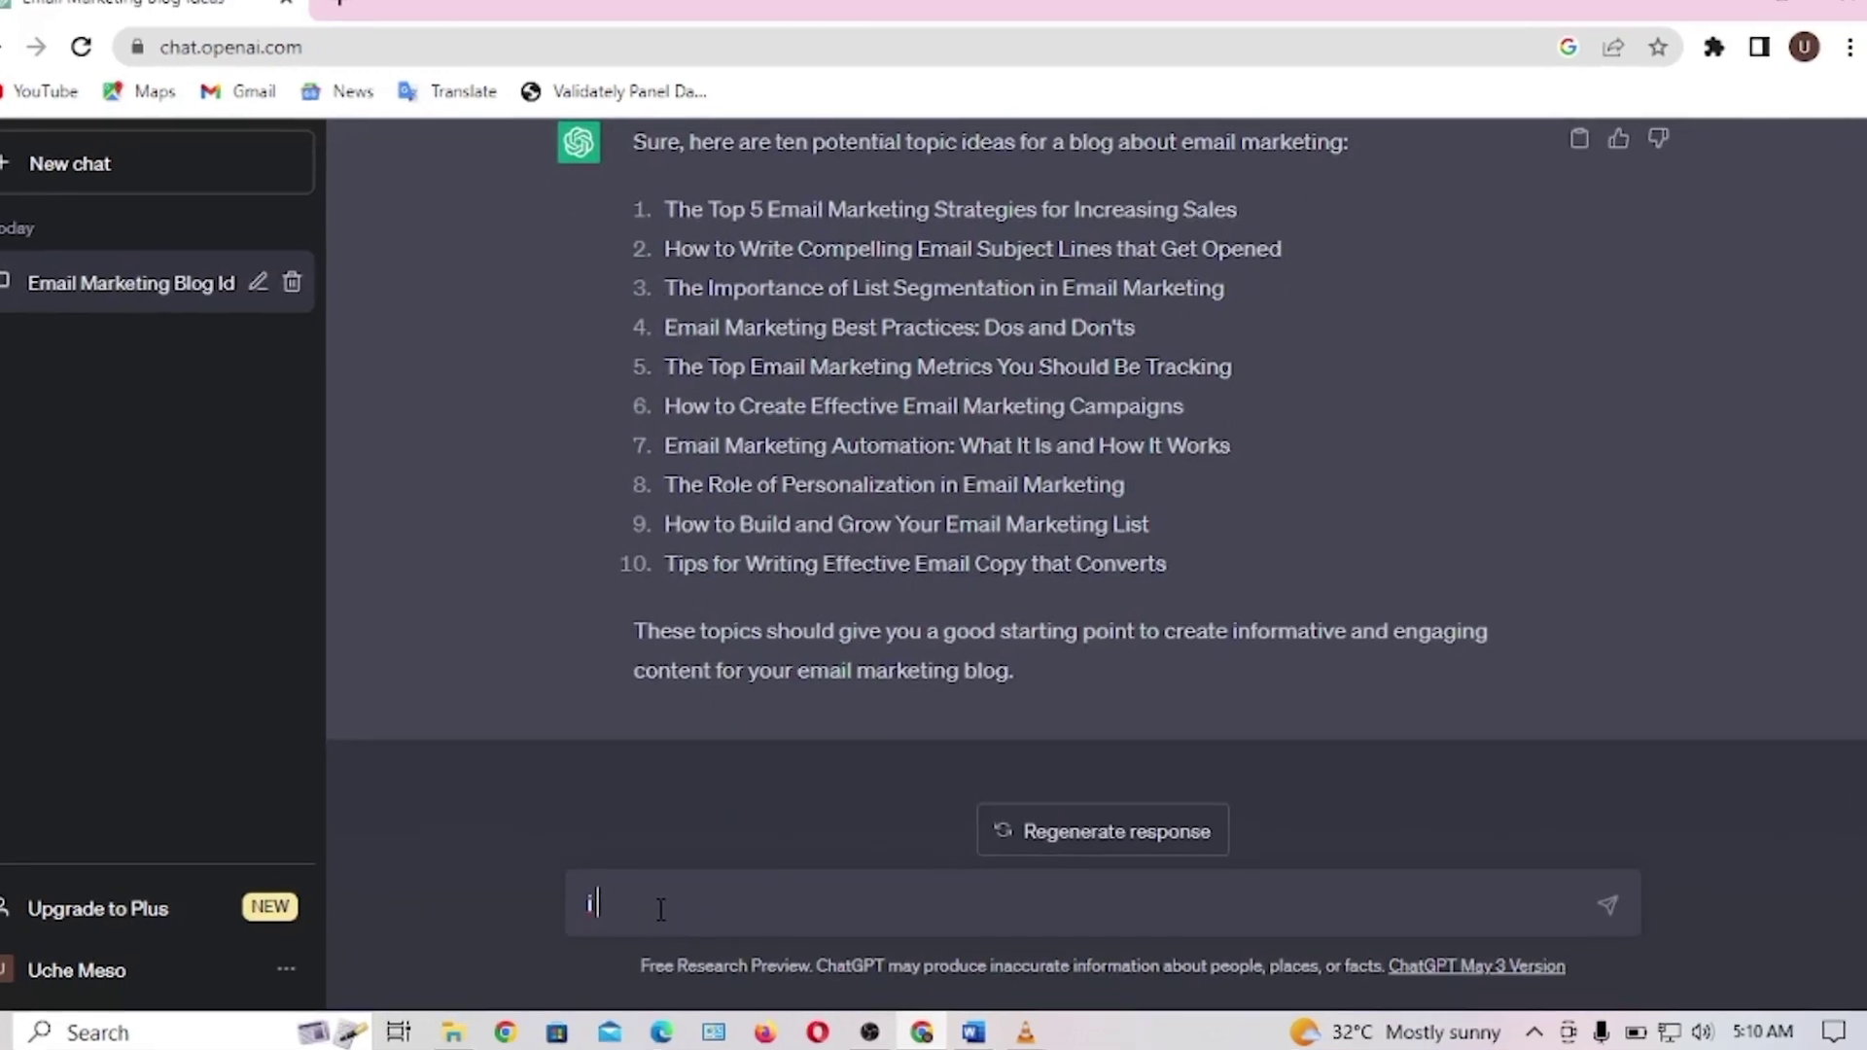
pyautogui.write(' more ')
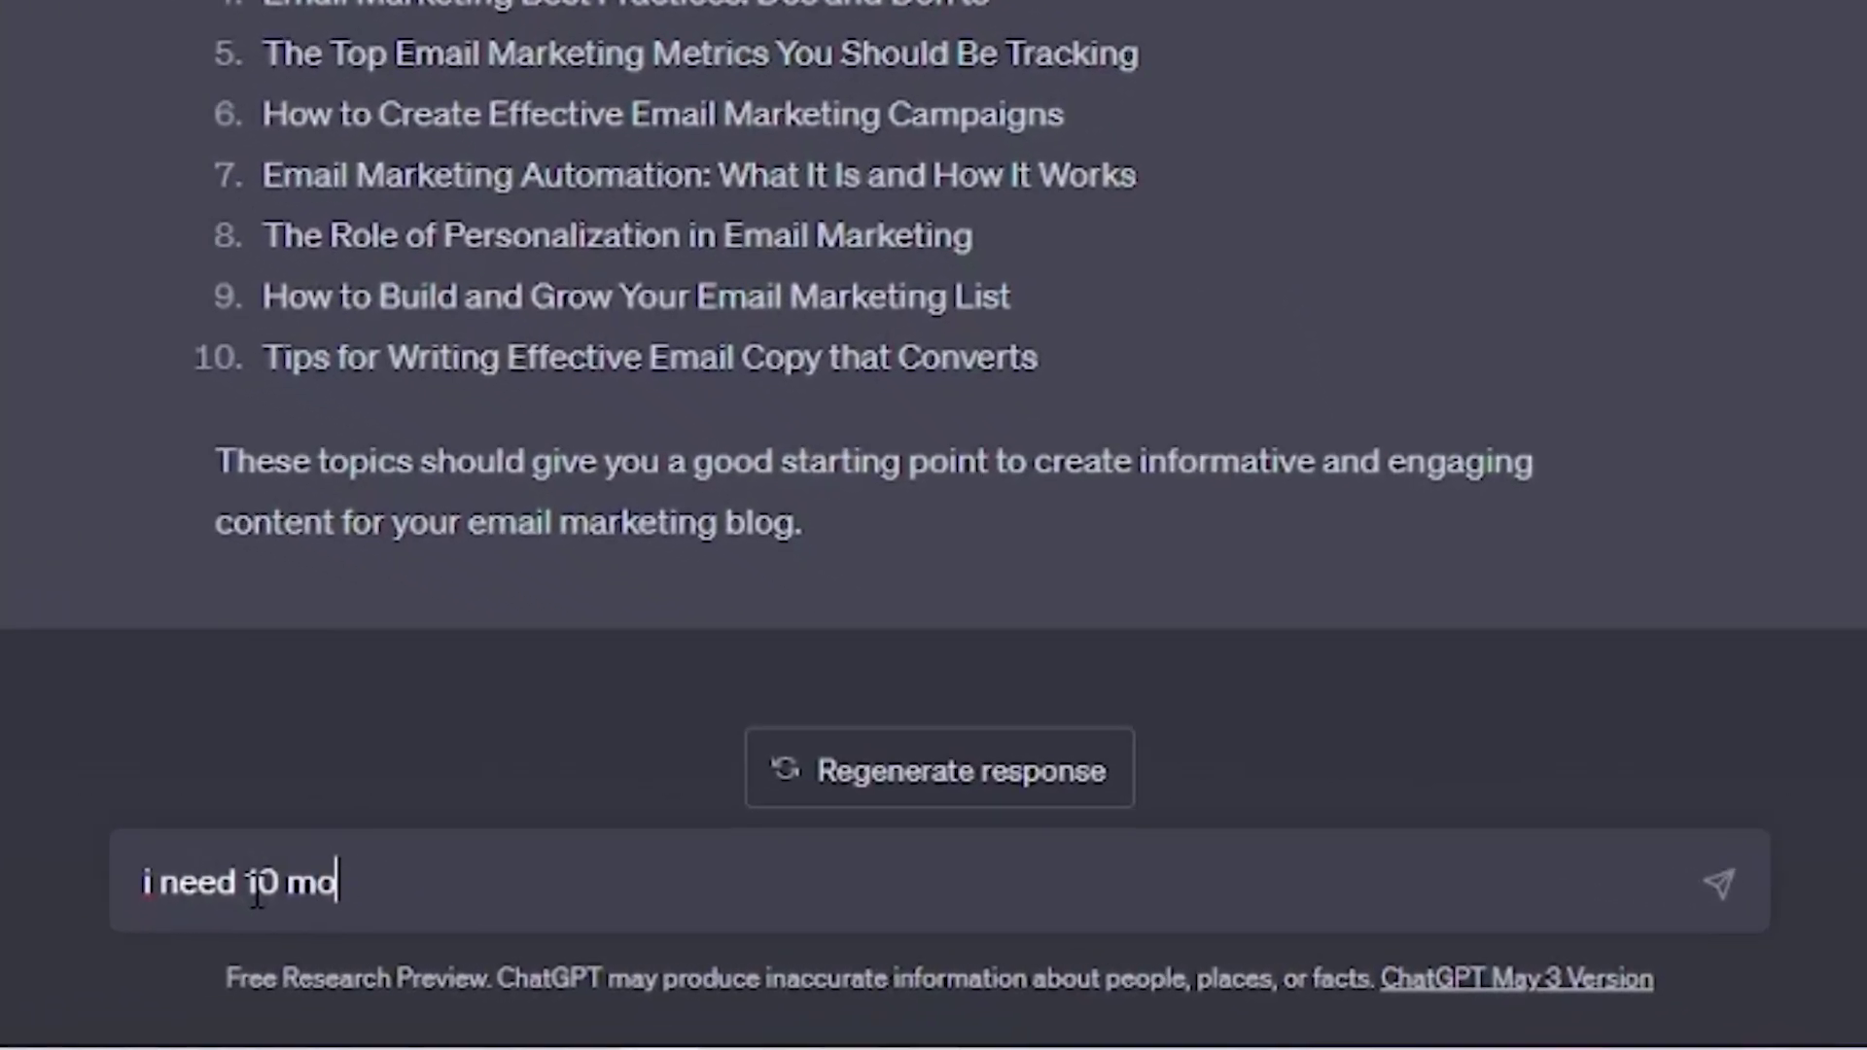
pyautogui.write('topic')
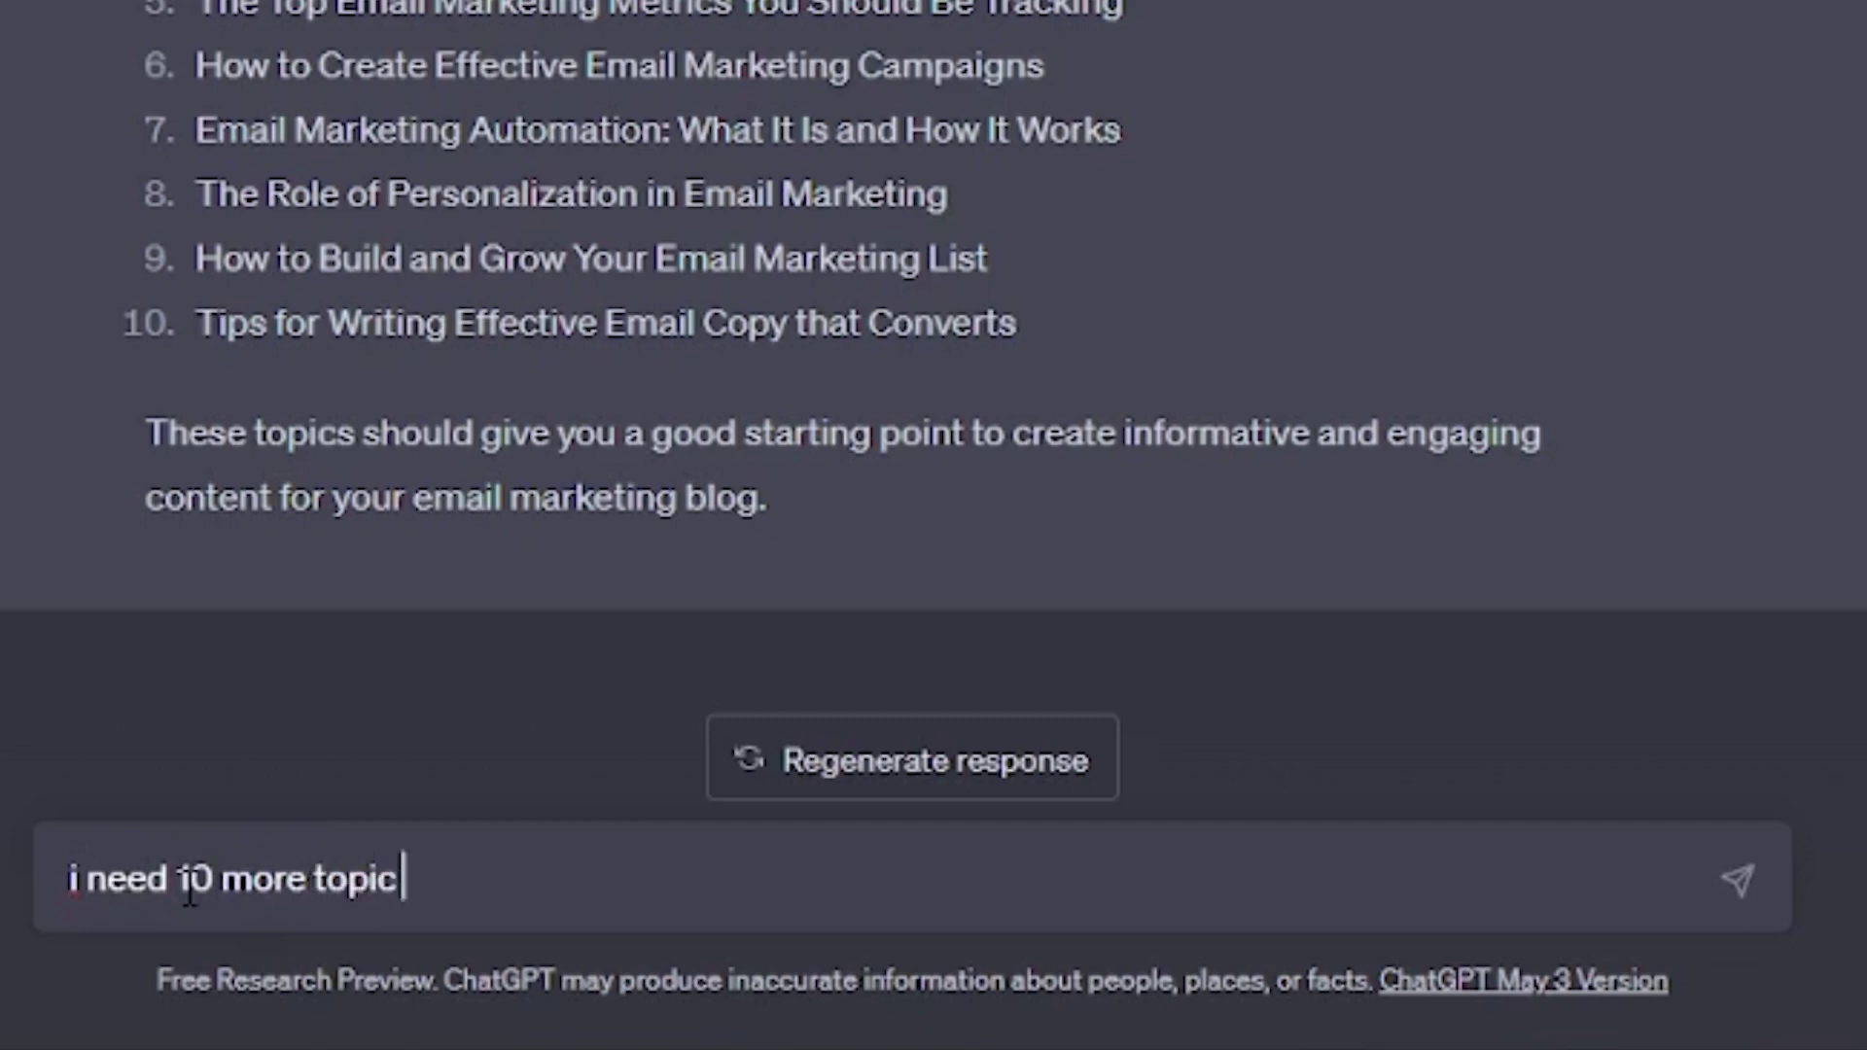
pyautogui.write(' ideas')
pyautogui.press('Return')
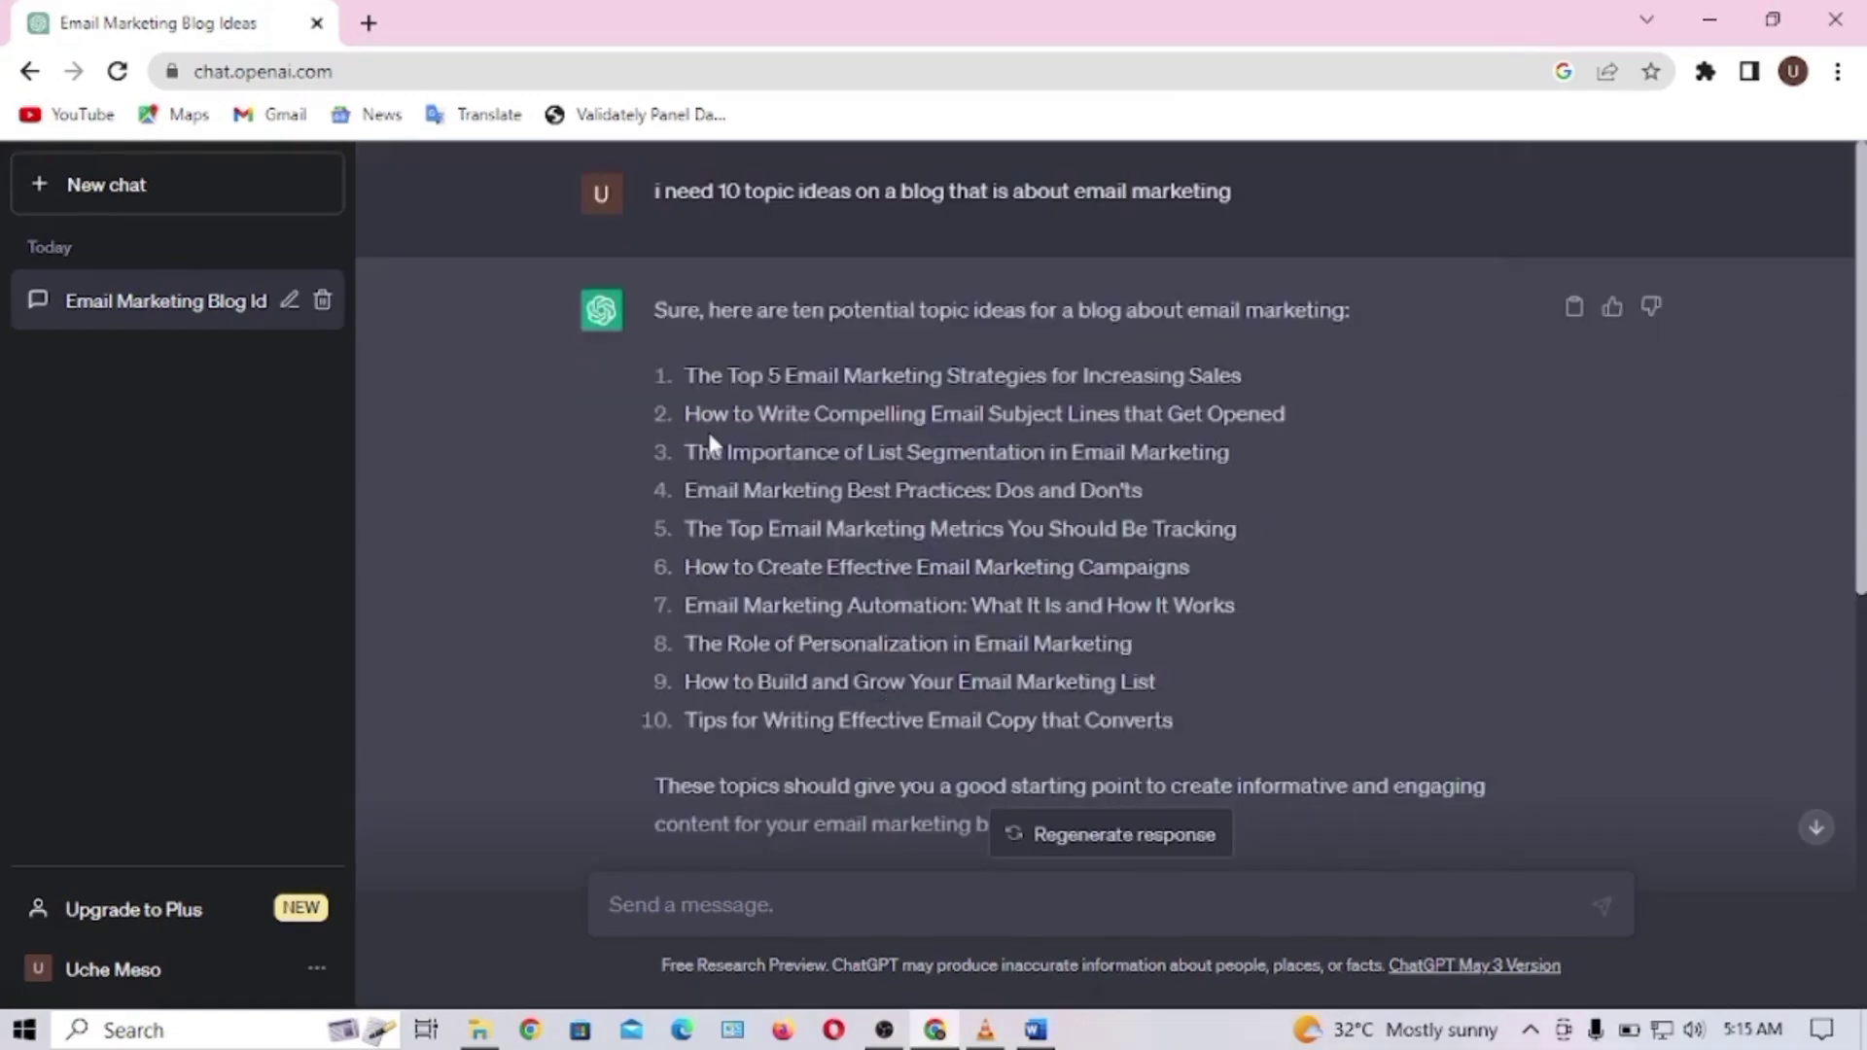
pyautogui.moveTo(684, 376); pyautogui.dragTo(1155, 391)
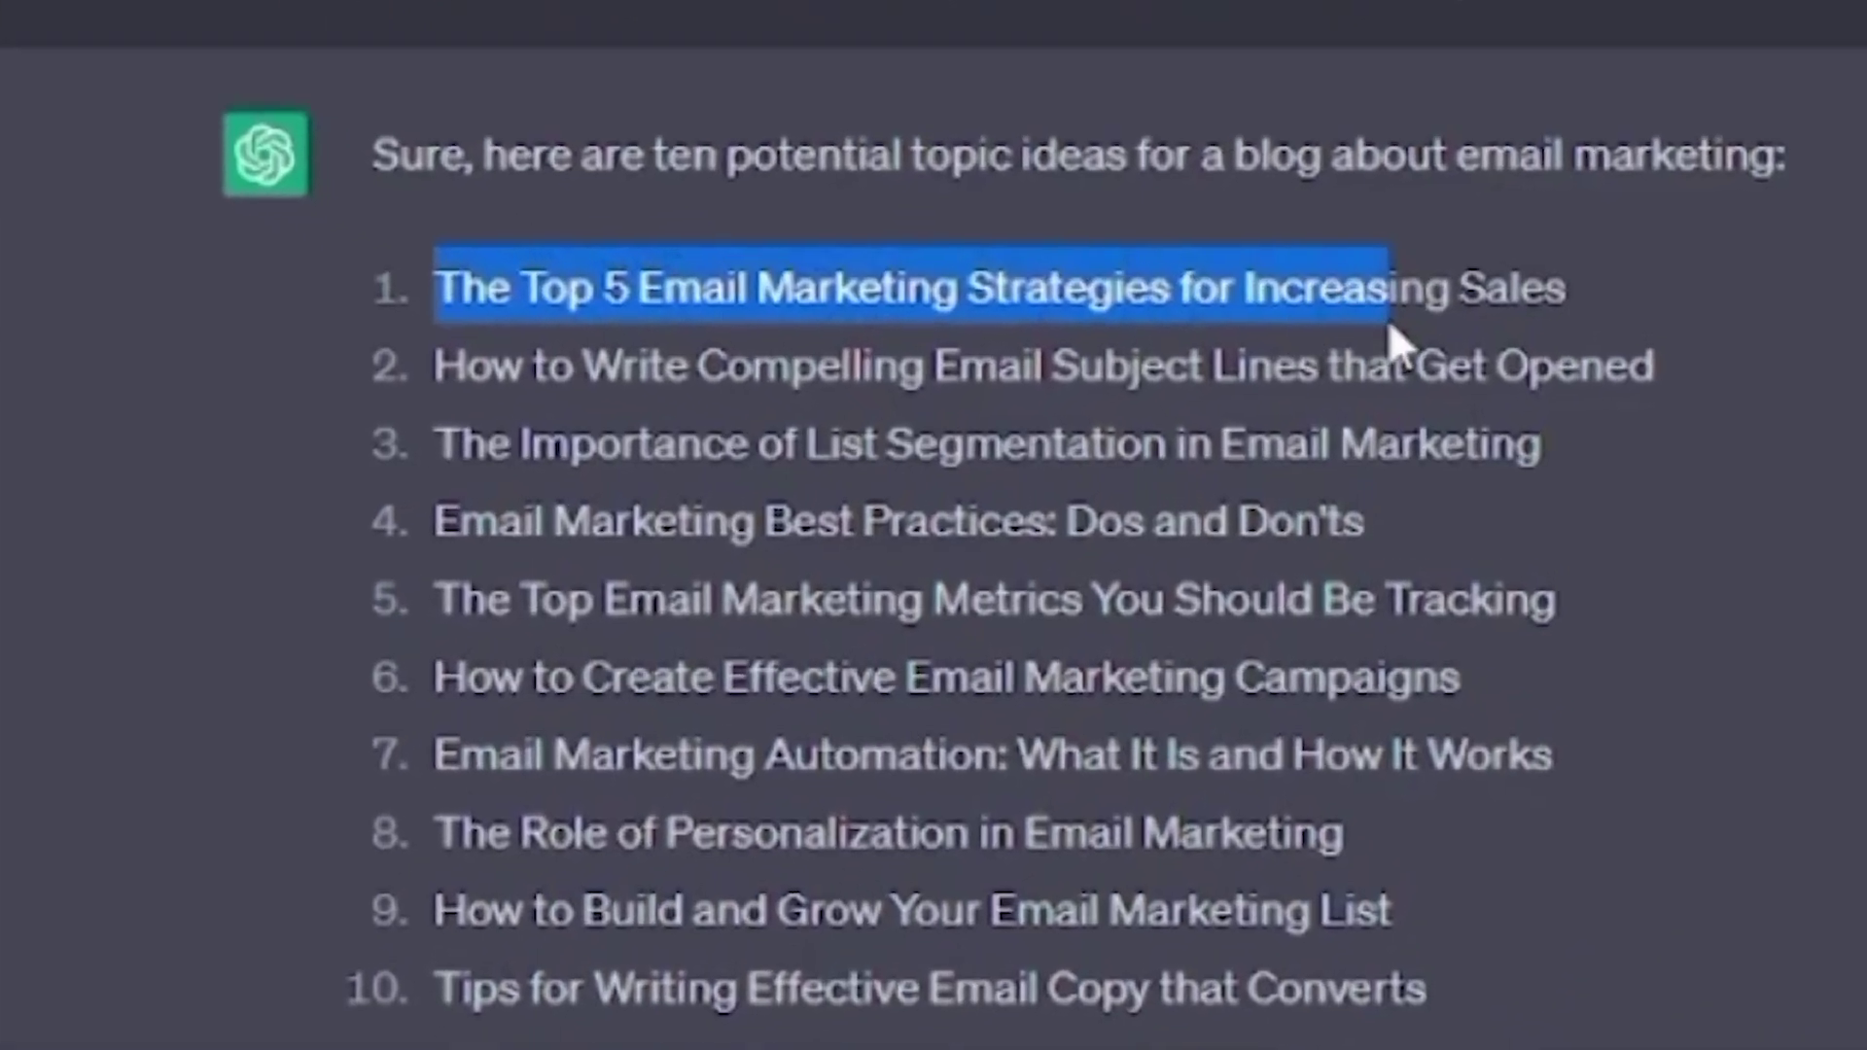
# - Place 'The Top 5 Email Marketing Strategies for Increasing Sales' after TOPIC without list numbering
pyautogui.moveTo(1389, 319); pyautogui.dragTo(1593, 316)
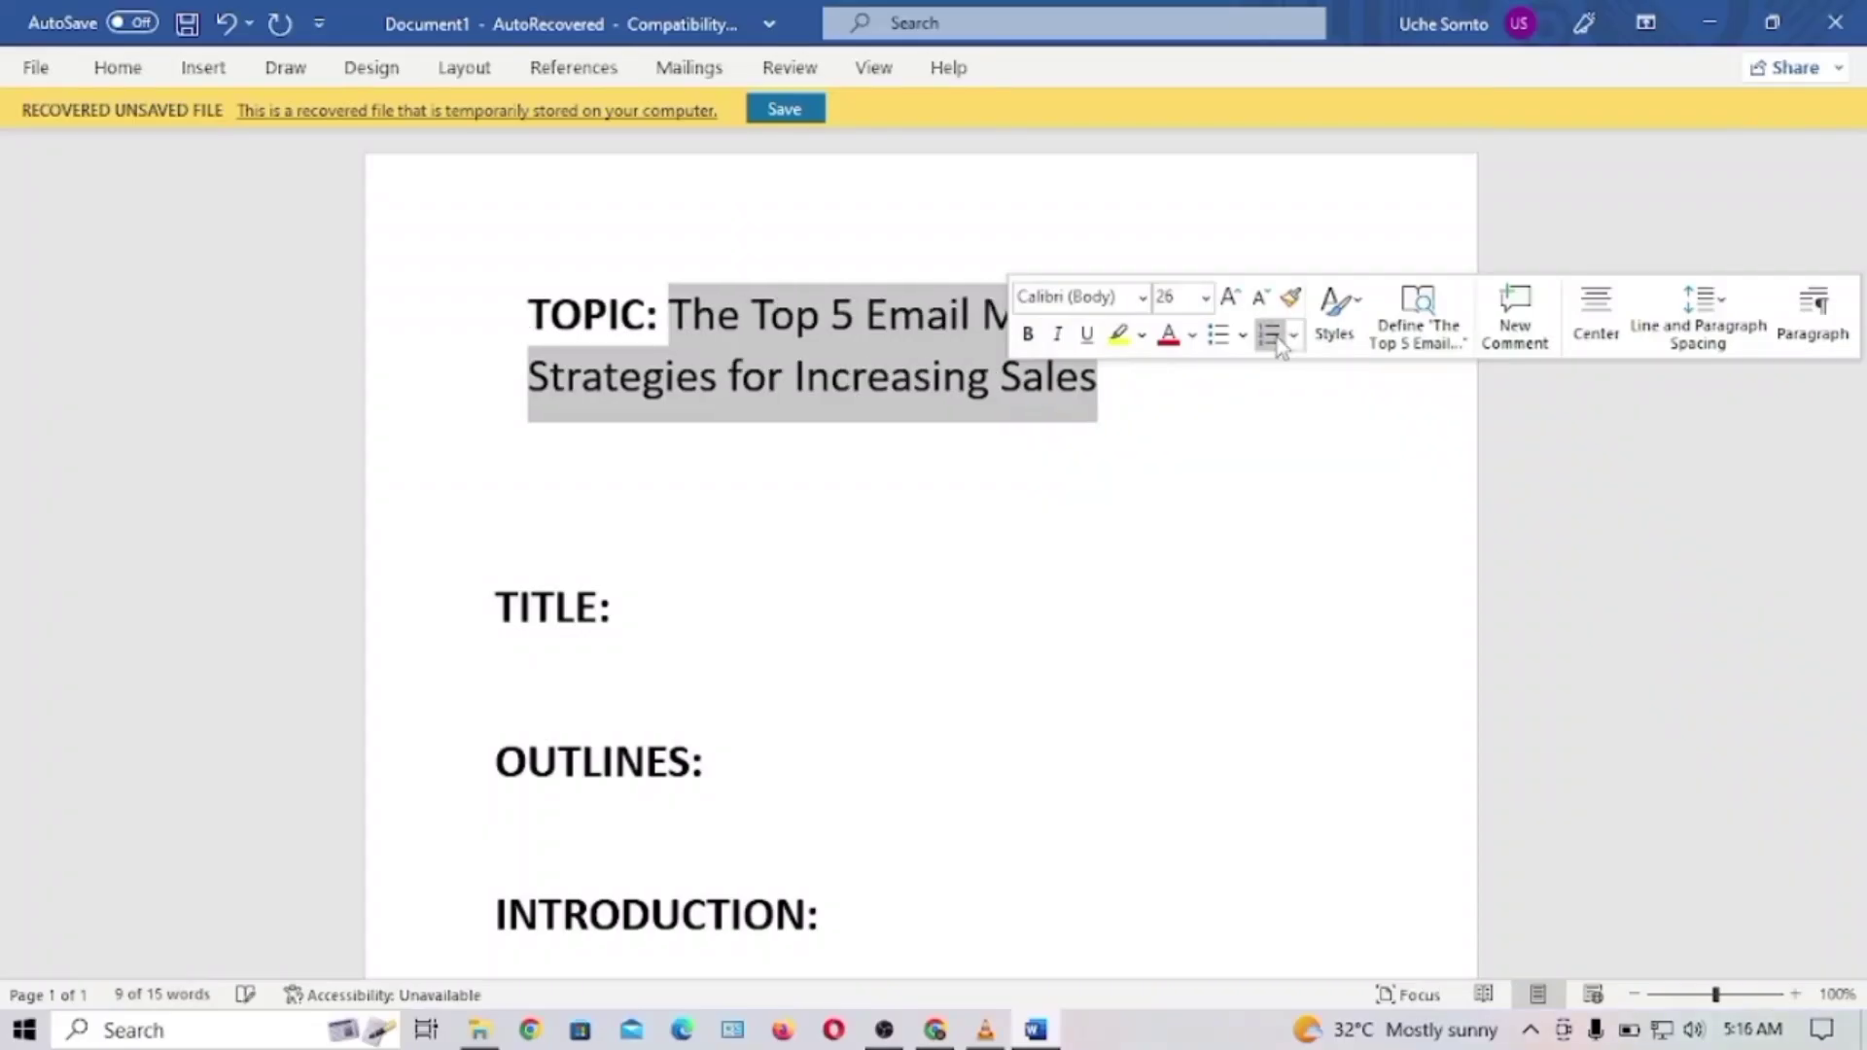
pyautogui.click(1250, 428)
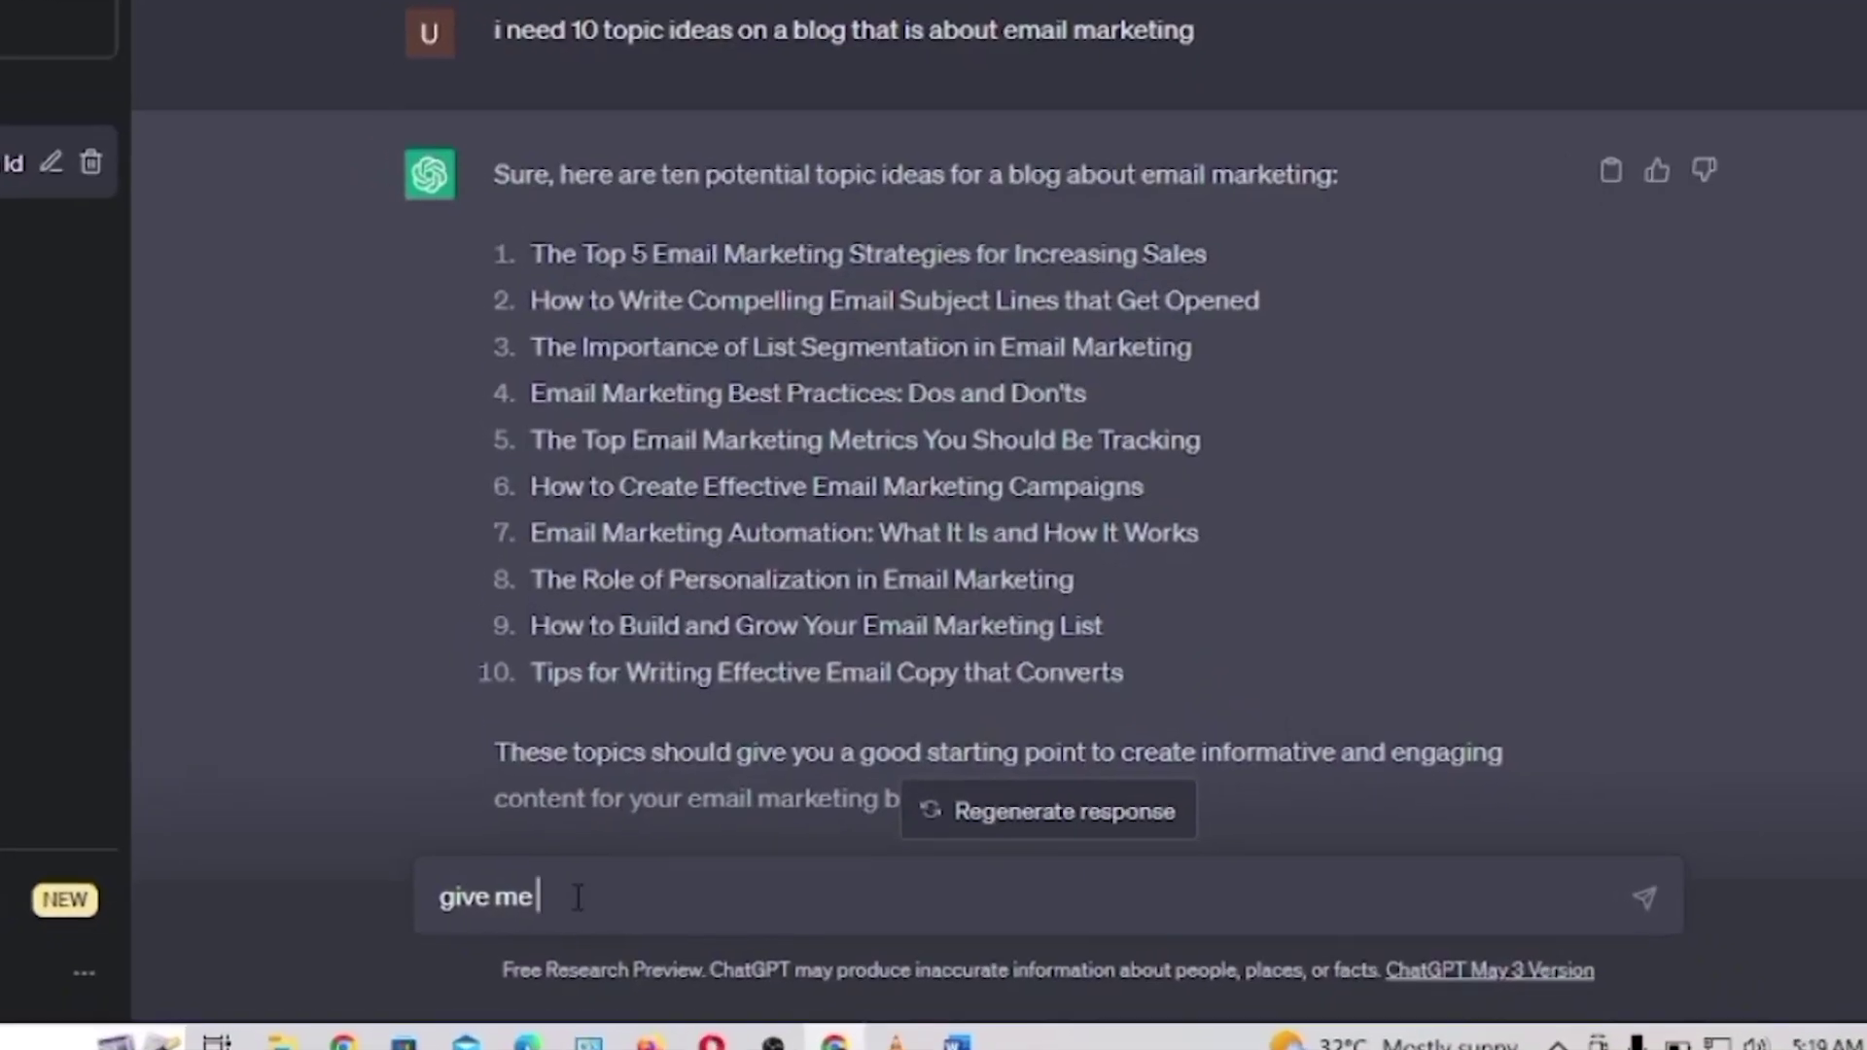
# - Get 10 titles for the topic and paste 'How to Use Email Marketing to Skyrocket Your Sales in 5 Simple Steps'
pyautogui.write('10 different tiltles for the topic')
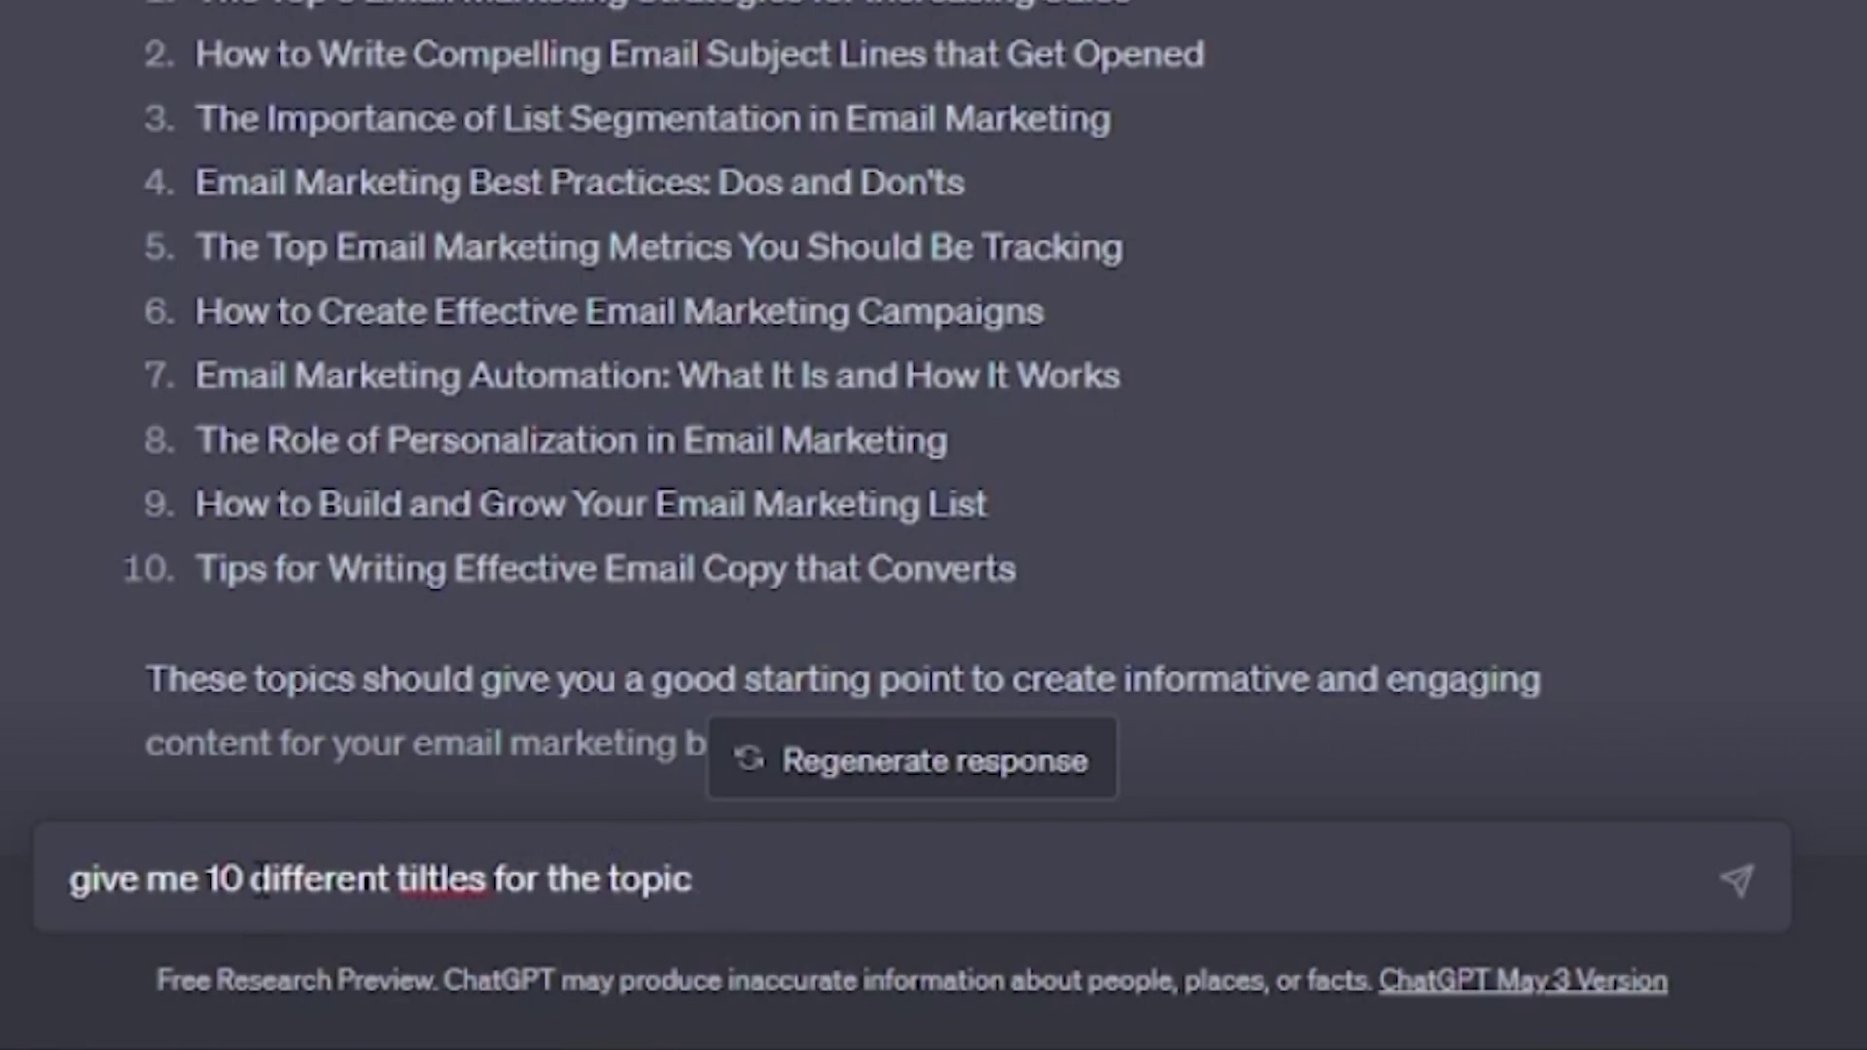
pyautogui.write('th')
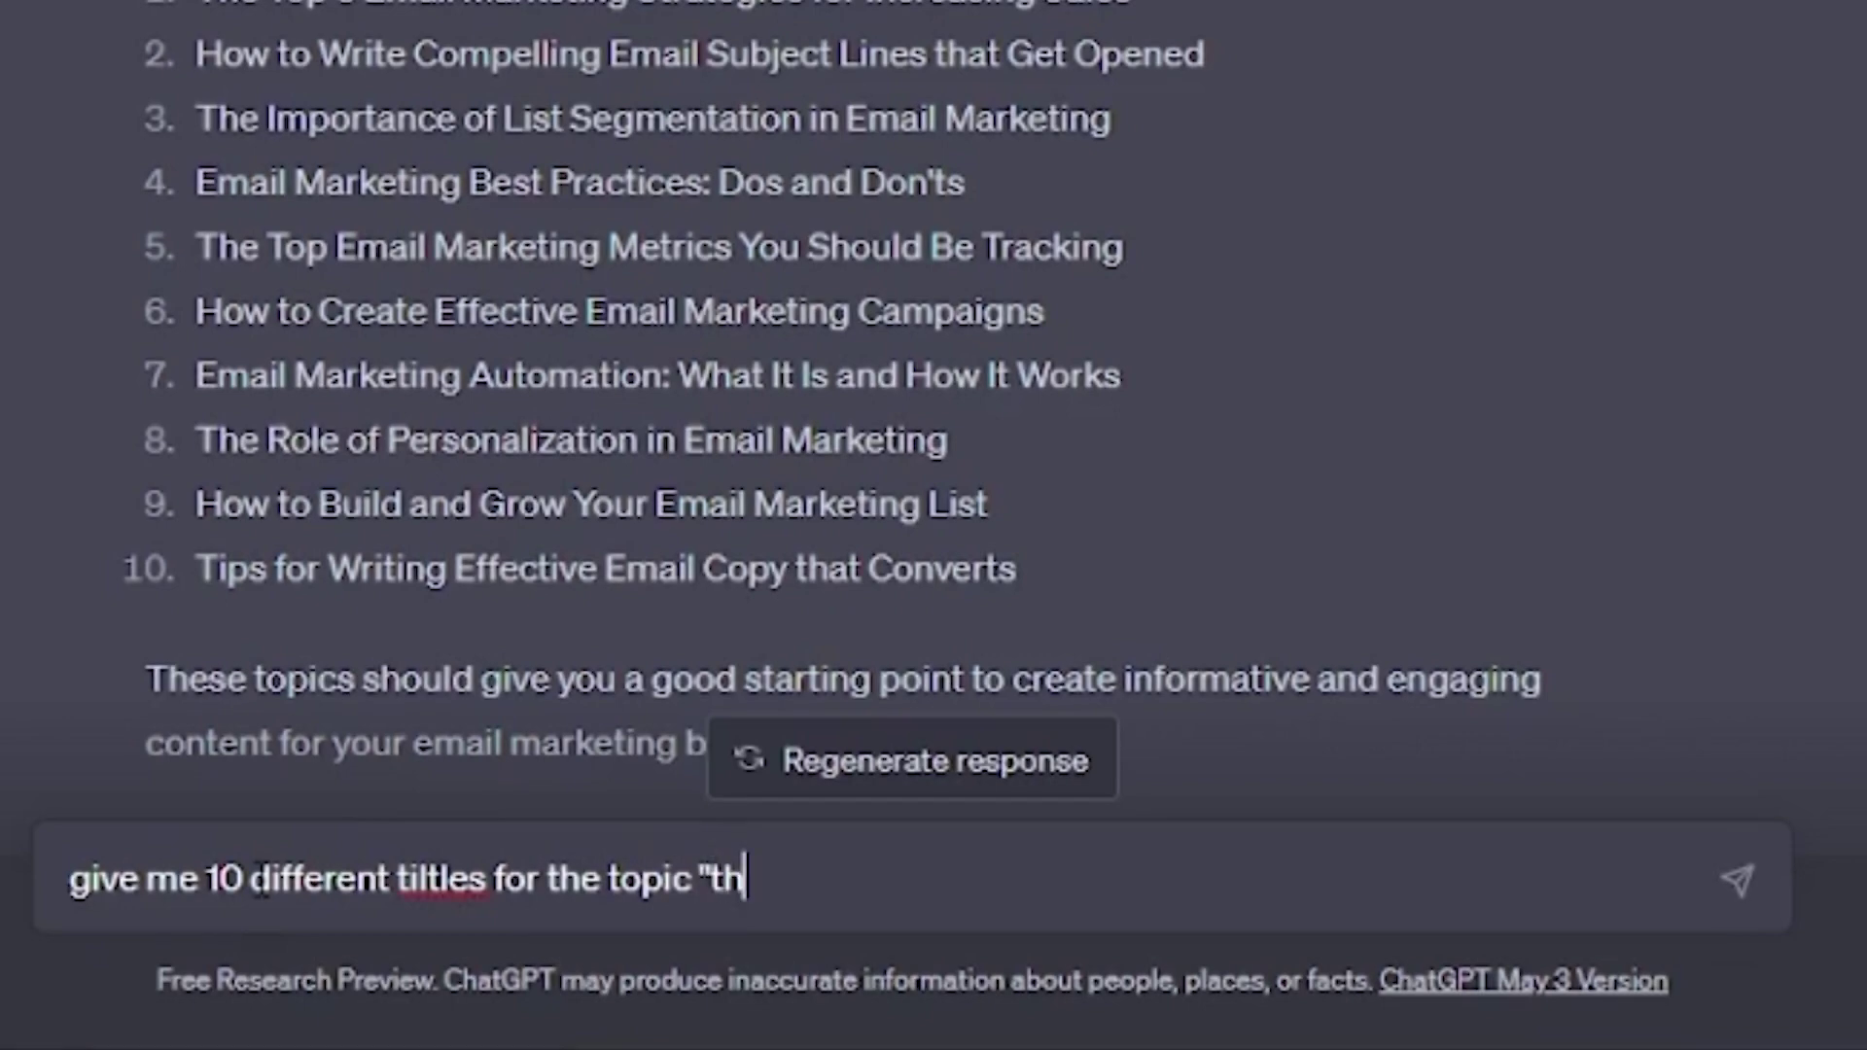
pyautogui.write('e top 5 email marketing')
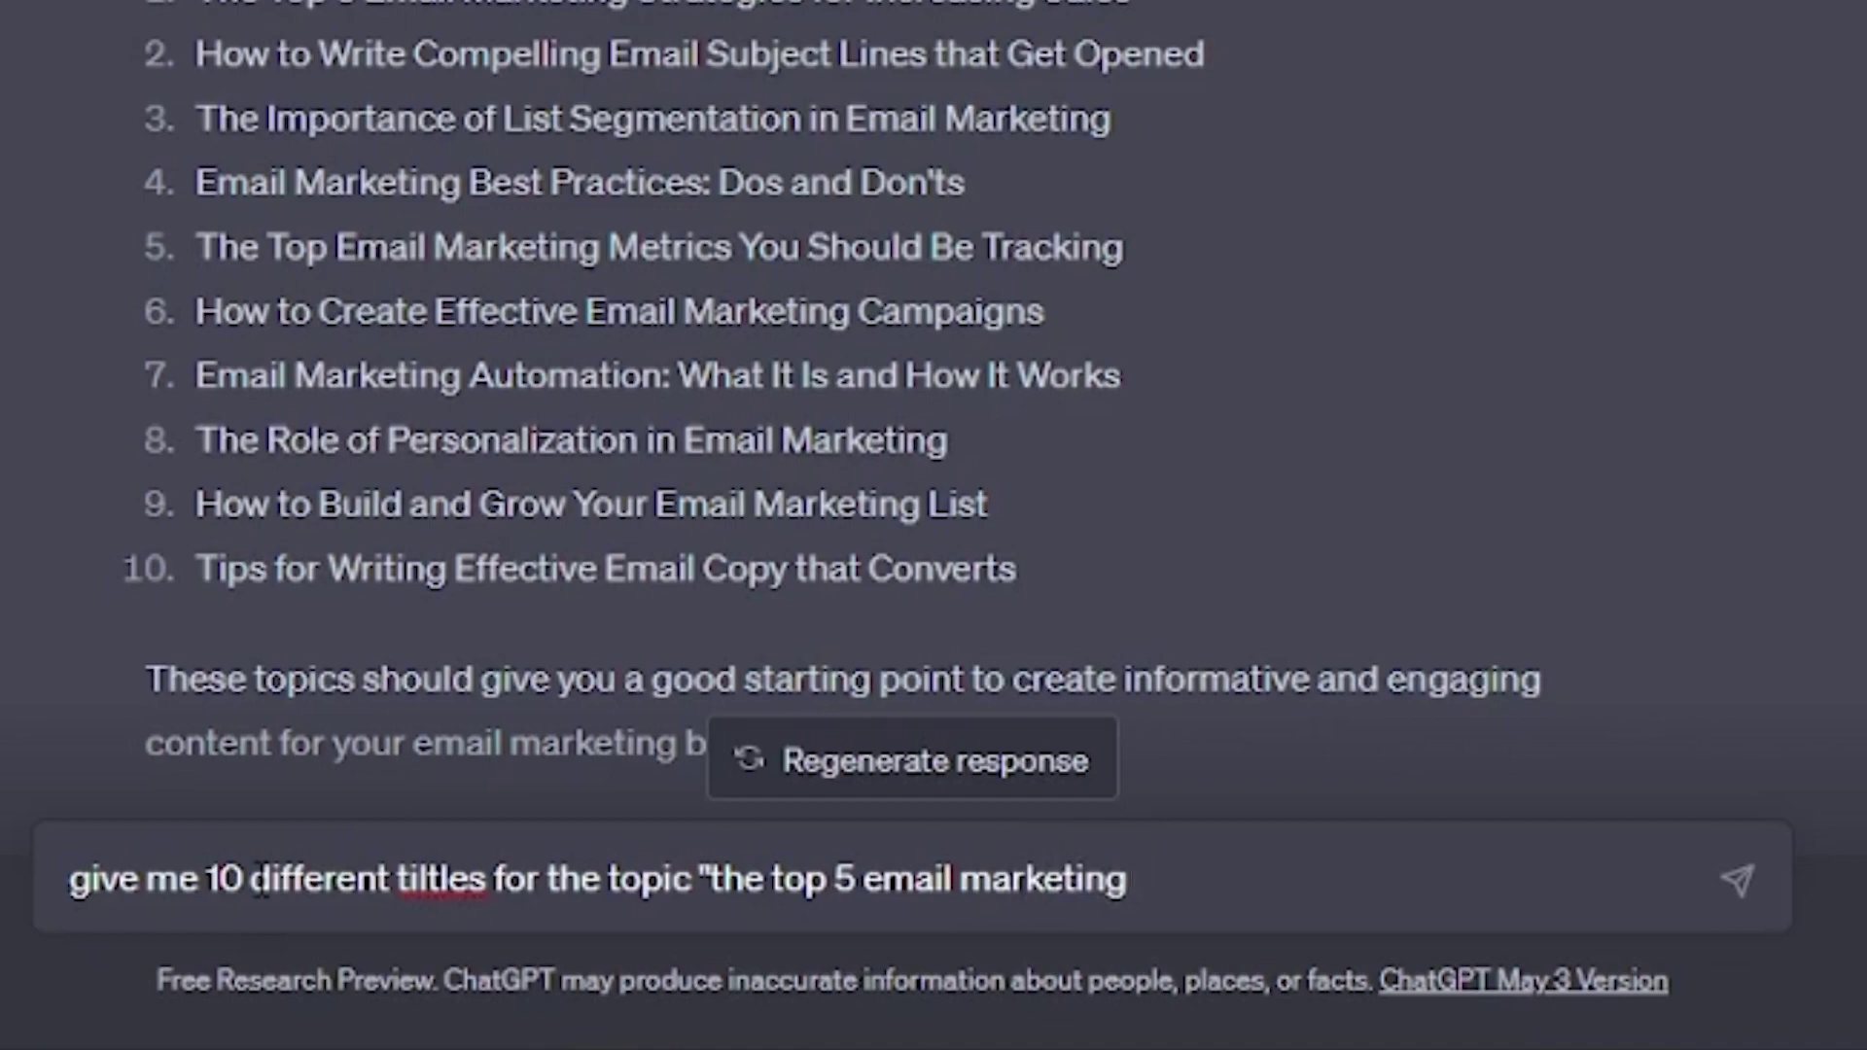
pyautogui.write(' strate')
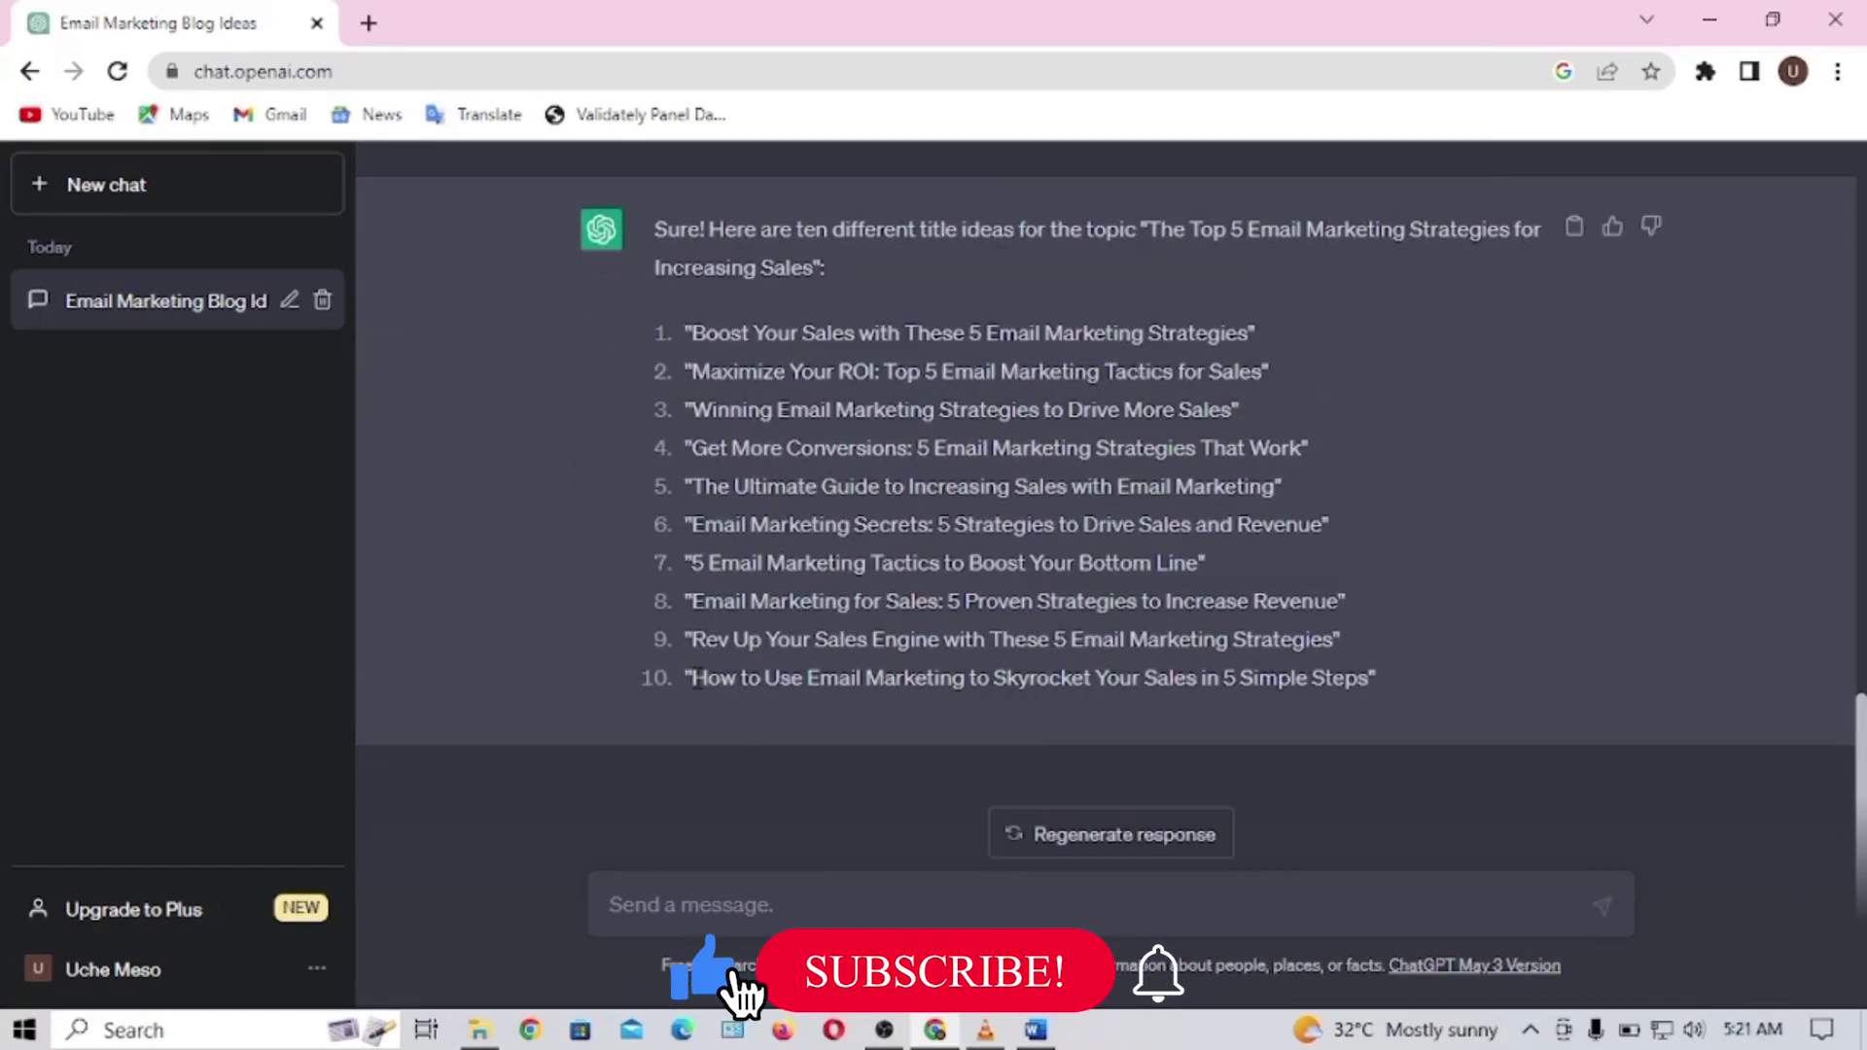
pyautogui.moveTo(692, 678); pyautogui.dragTo(1369, 678)
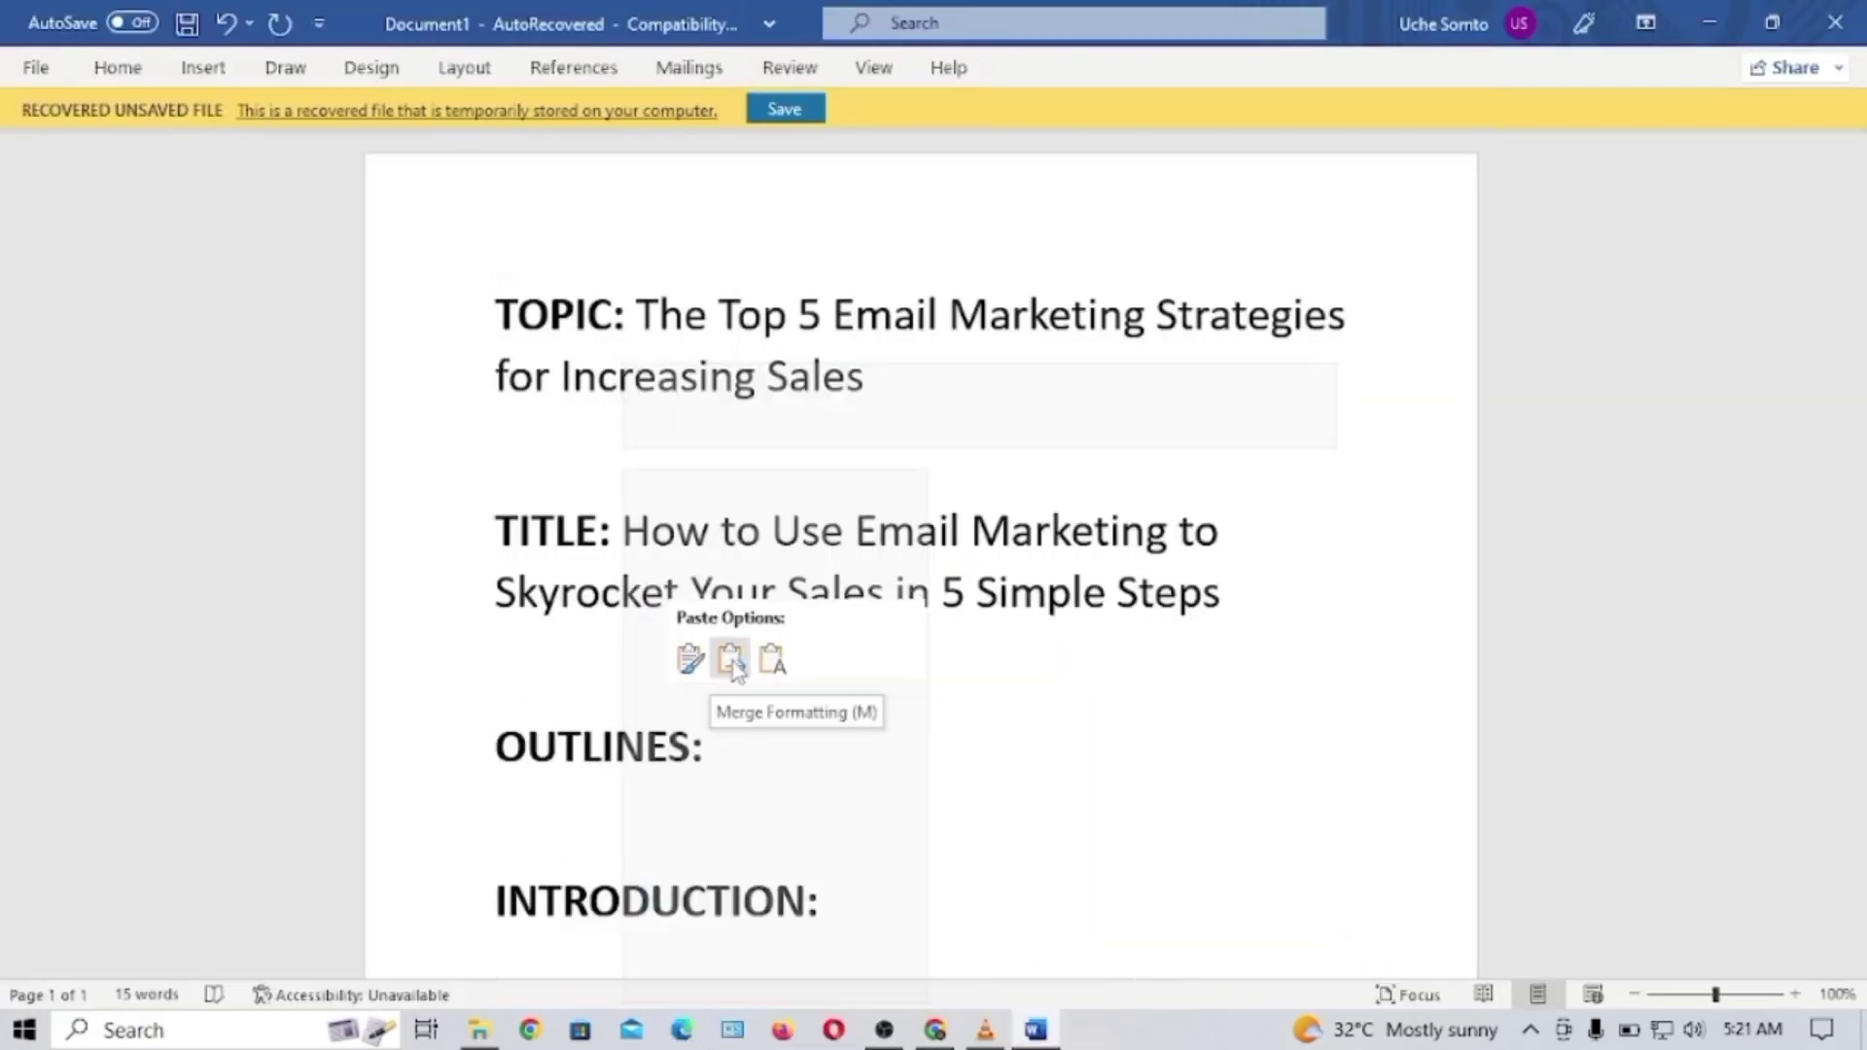
pyautogui.click(729, 659)
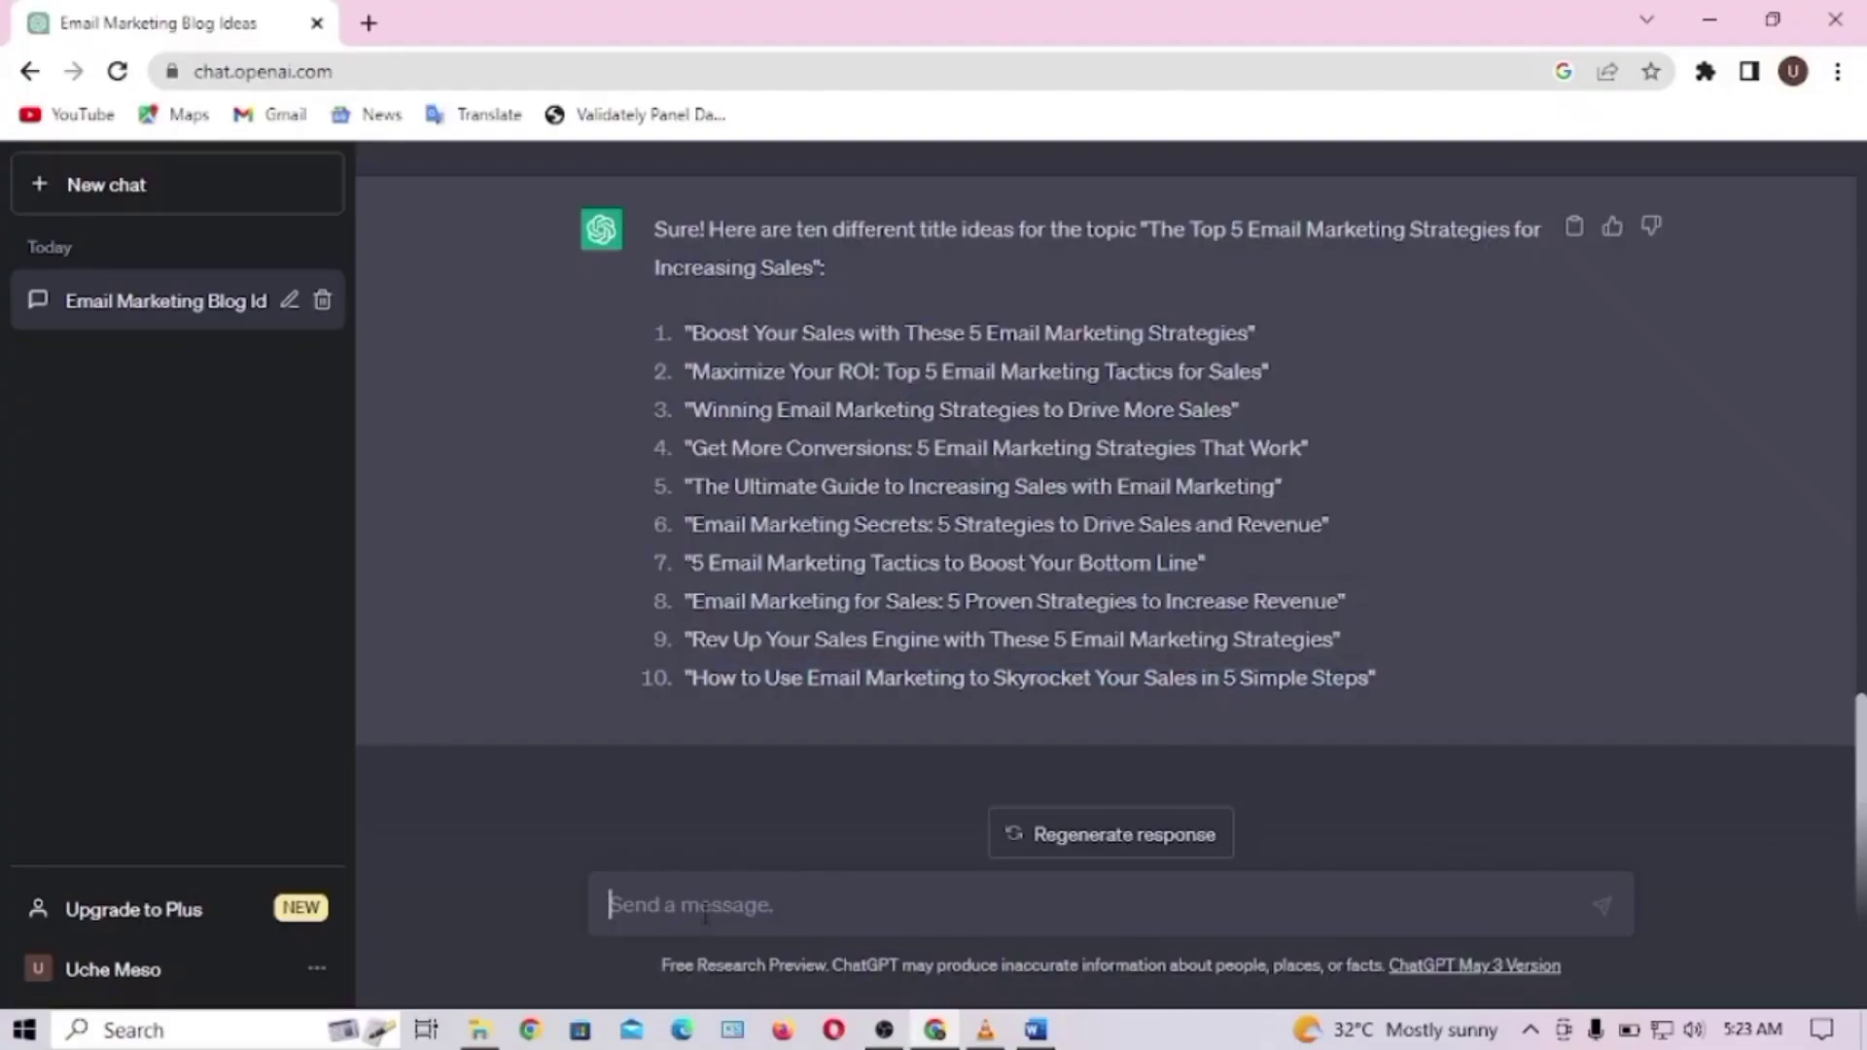
# - Request a detailed outline for the 'Skyrocket Your Sales in 5 Simple Steps' post and scroll through it
pyautogui.write('create a detailed outline')
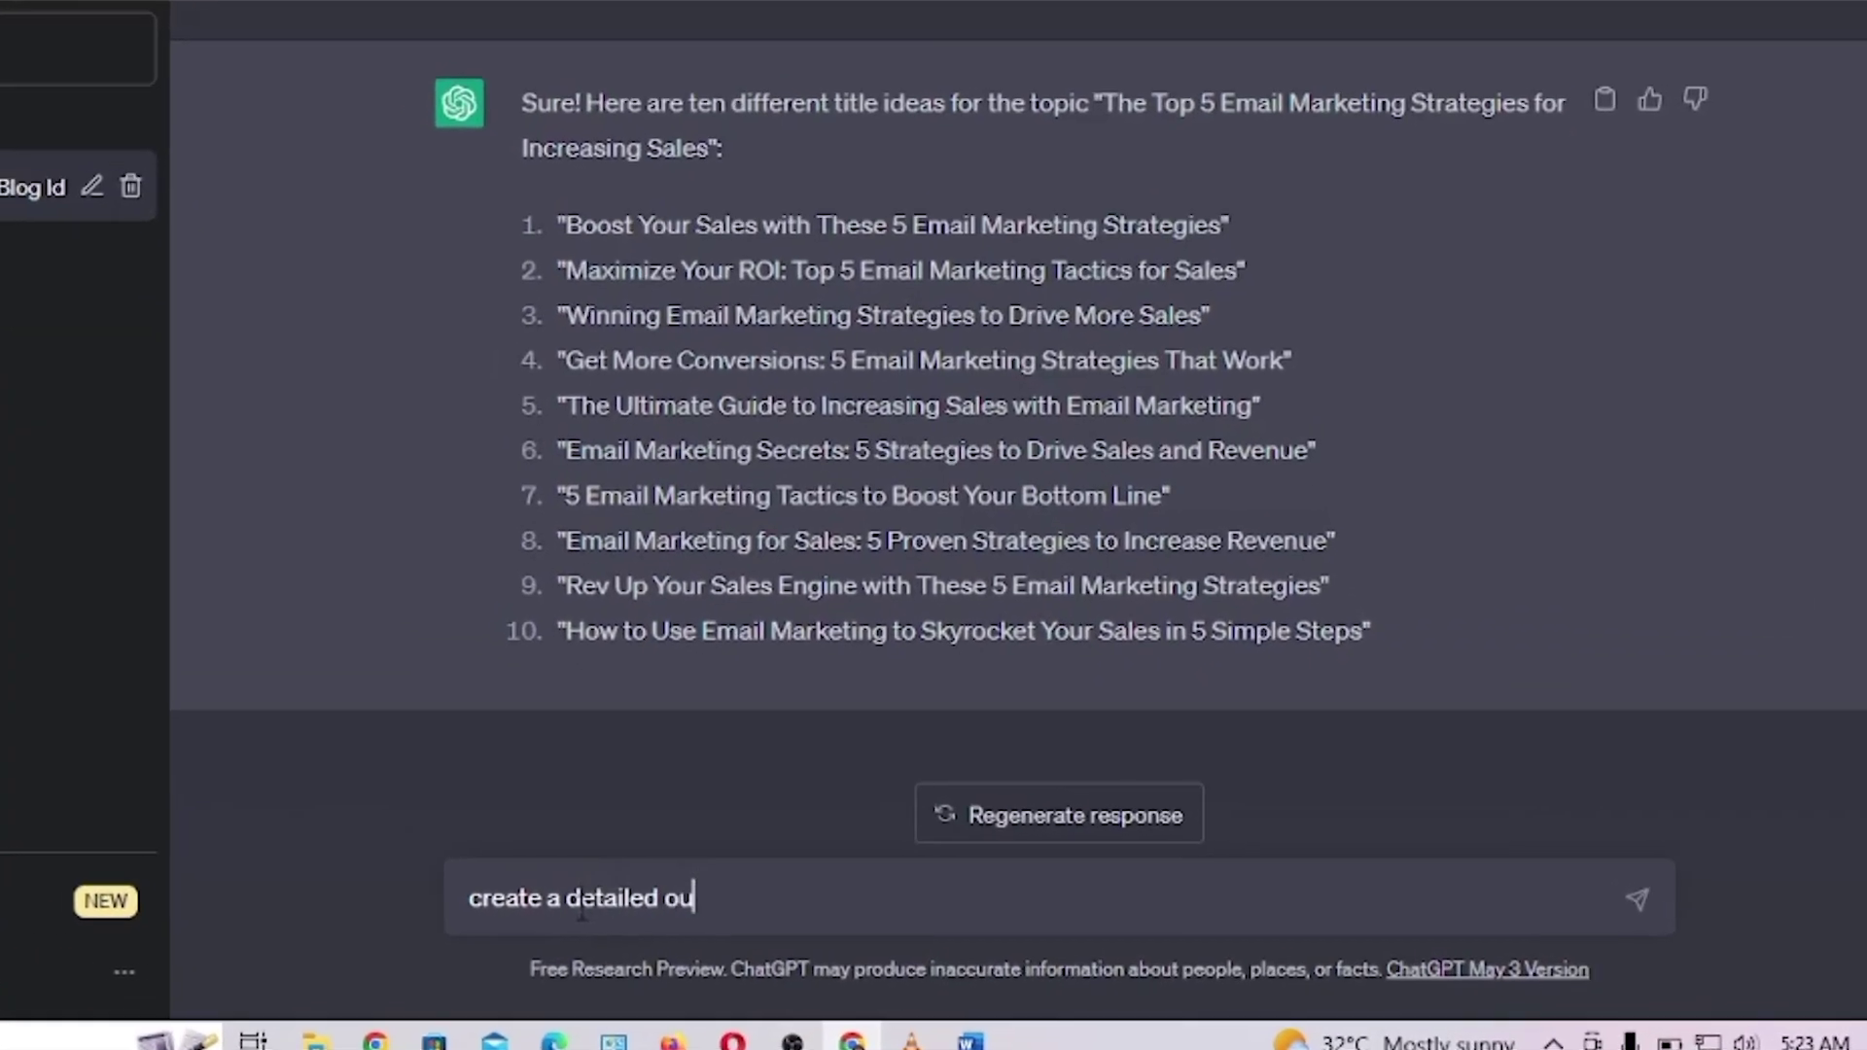
pyautogui.write(' for a blog post titled')
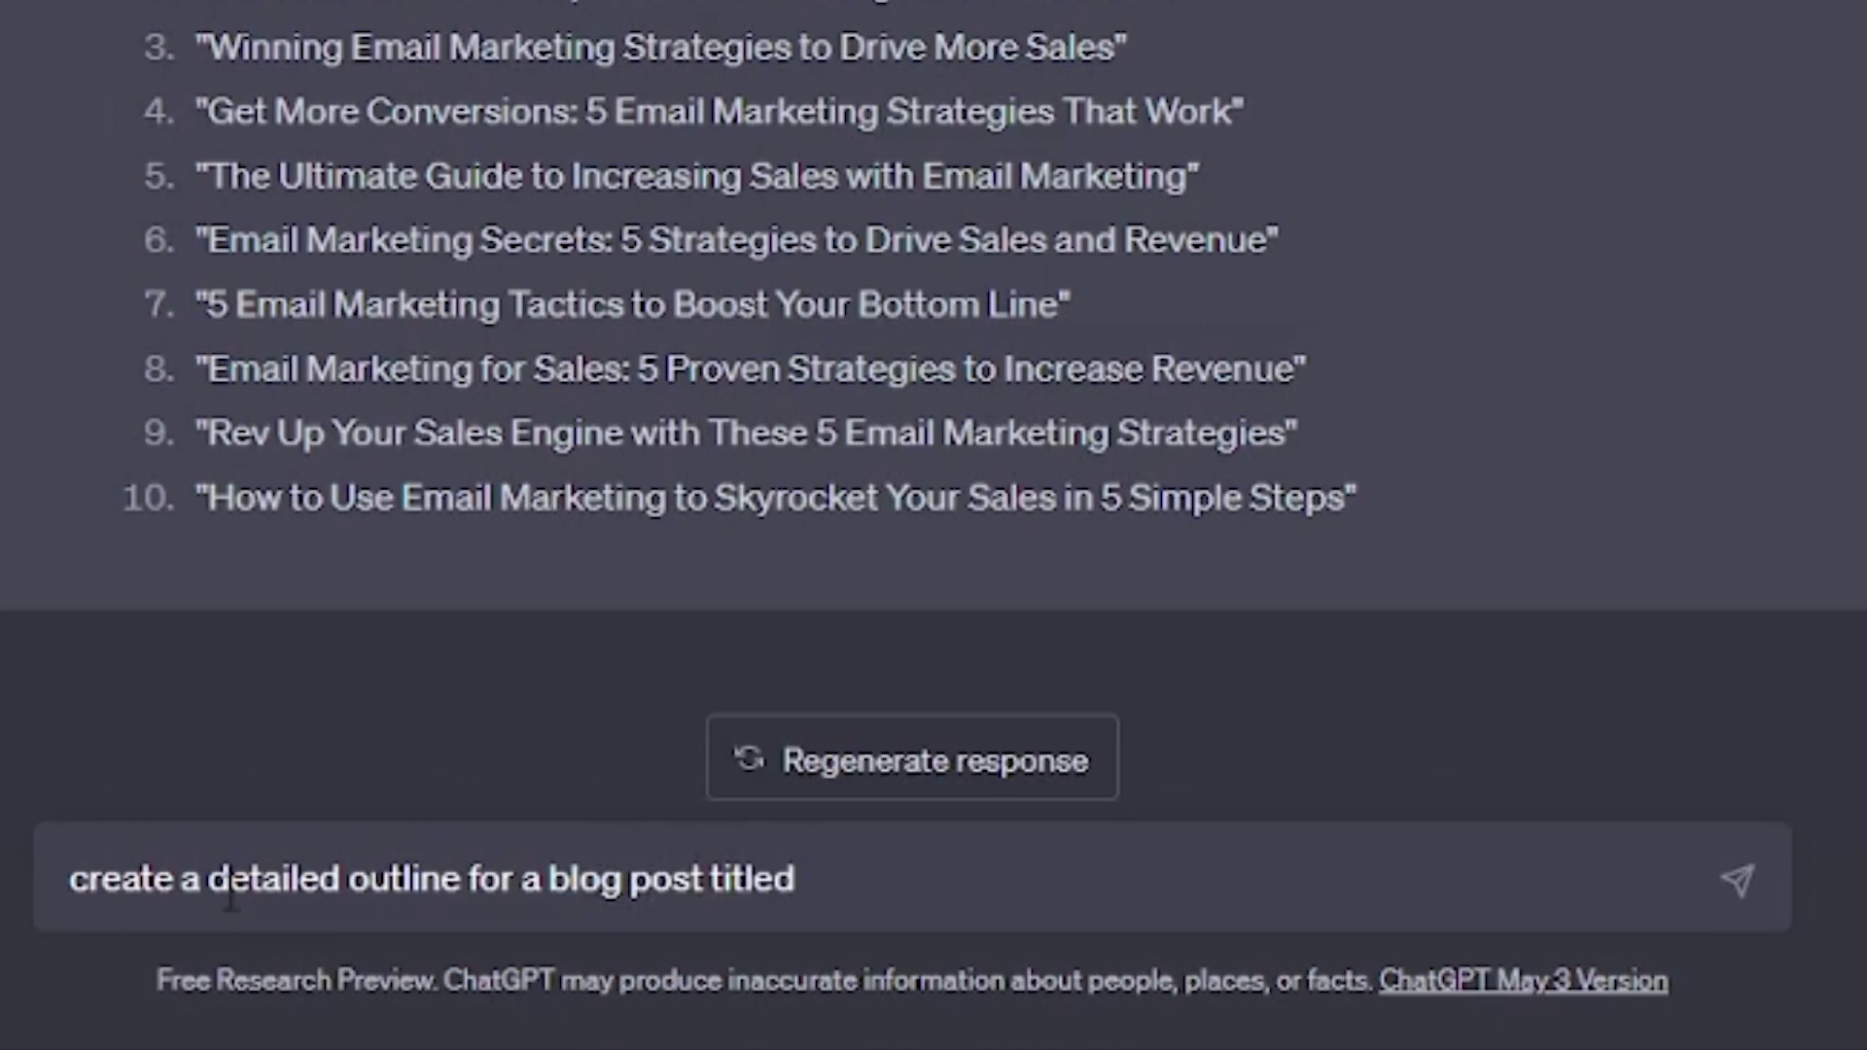
pyautogui.write(' "how to use email marketing to skyrocket your sales in 5 simple steps"')
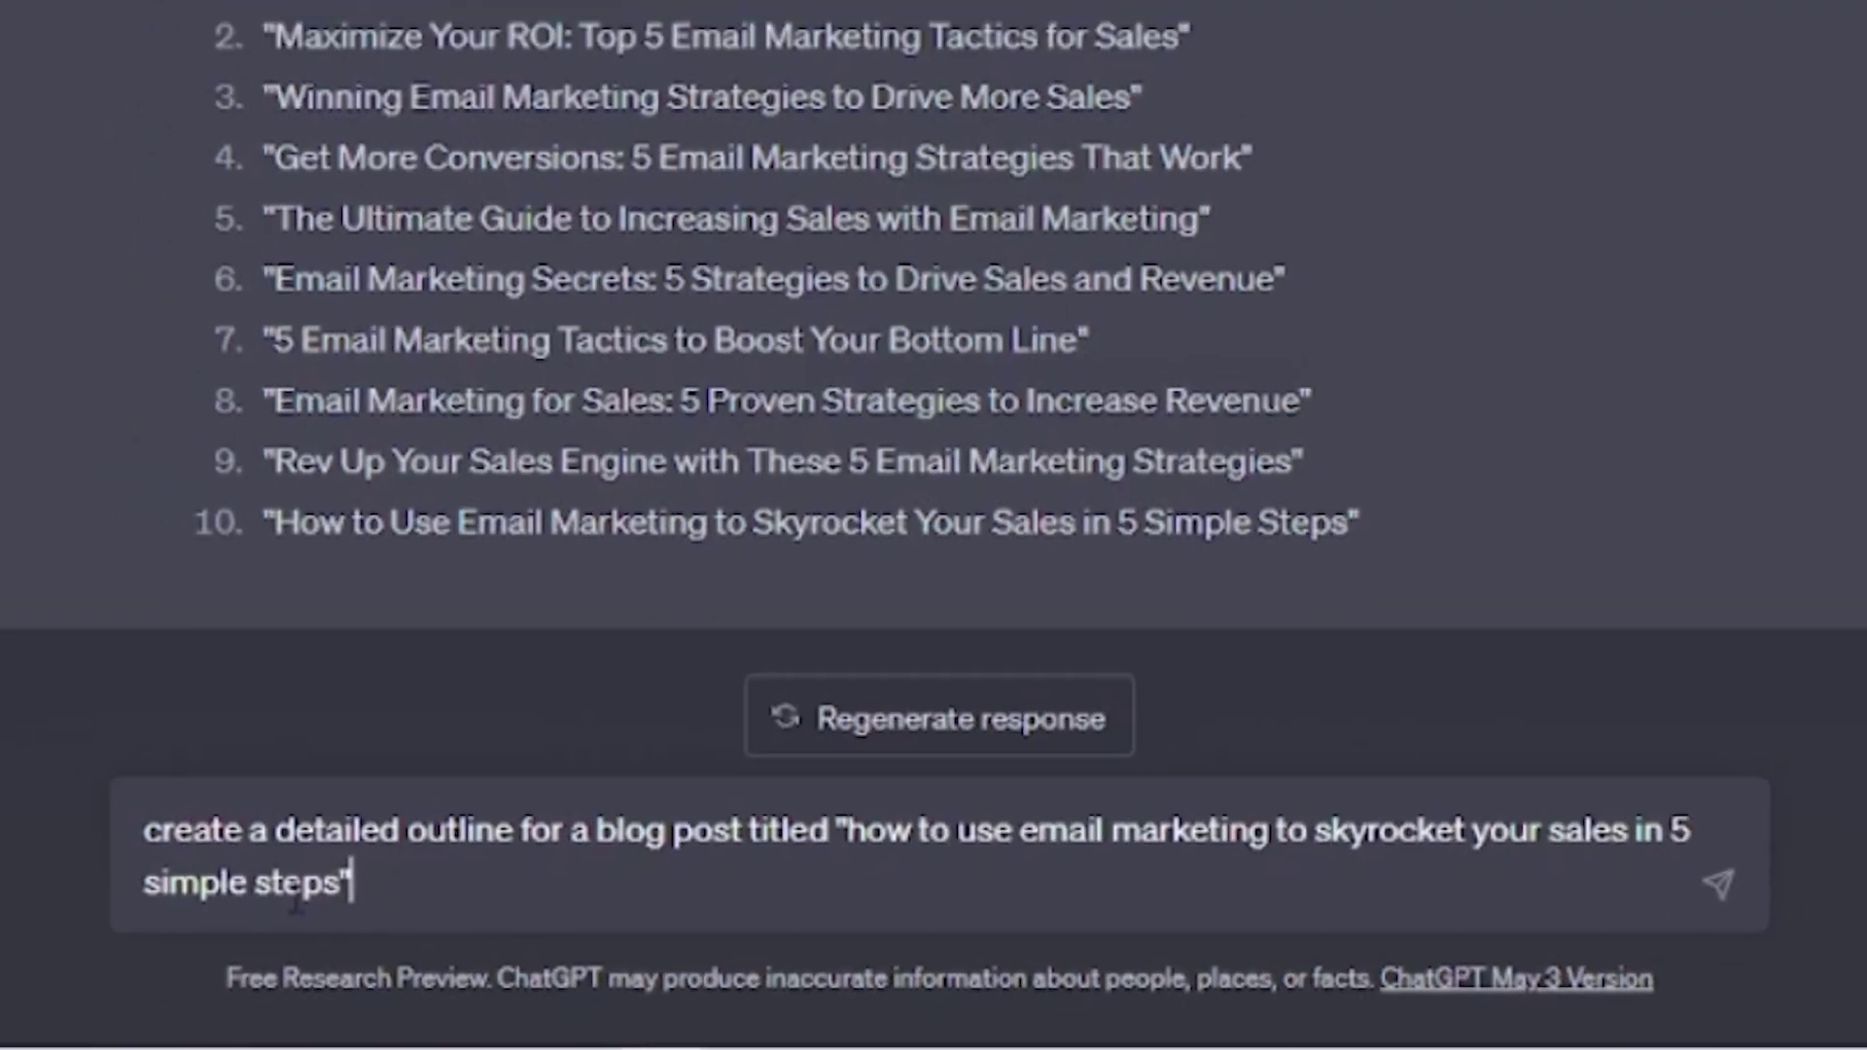
pyautogui.press('Return')
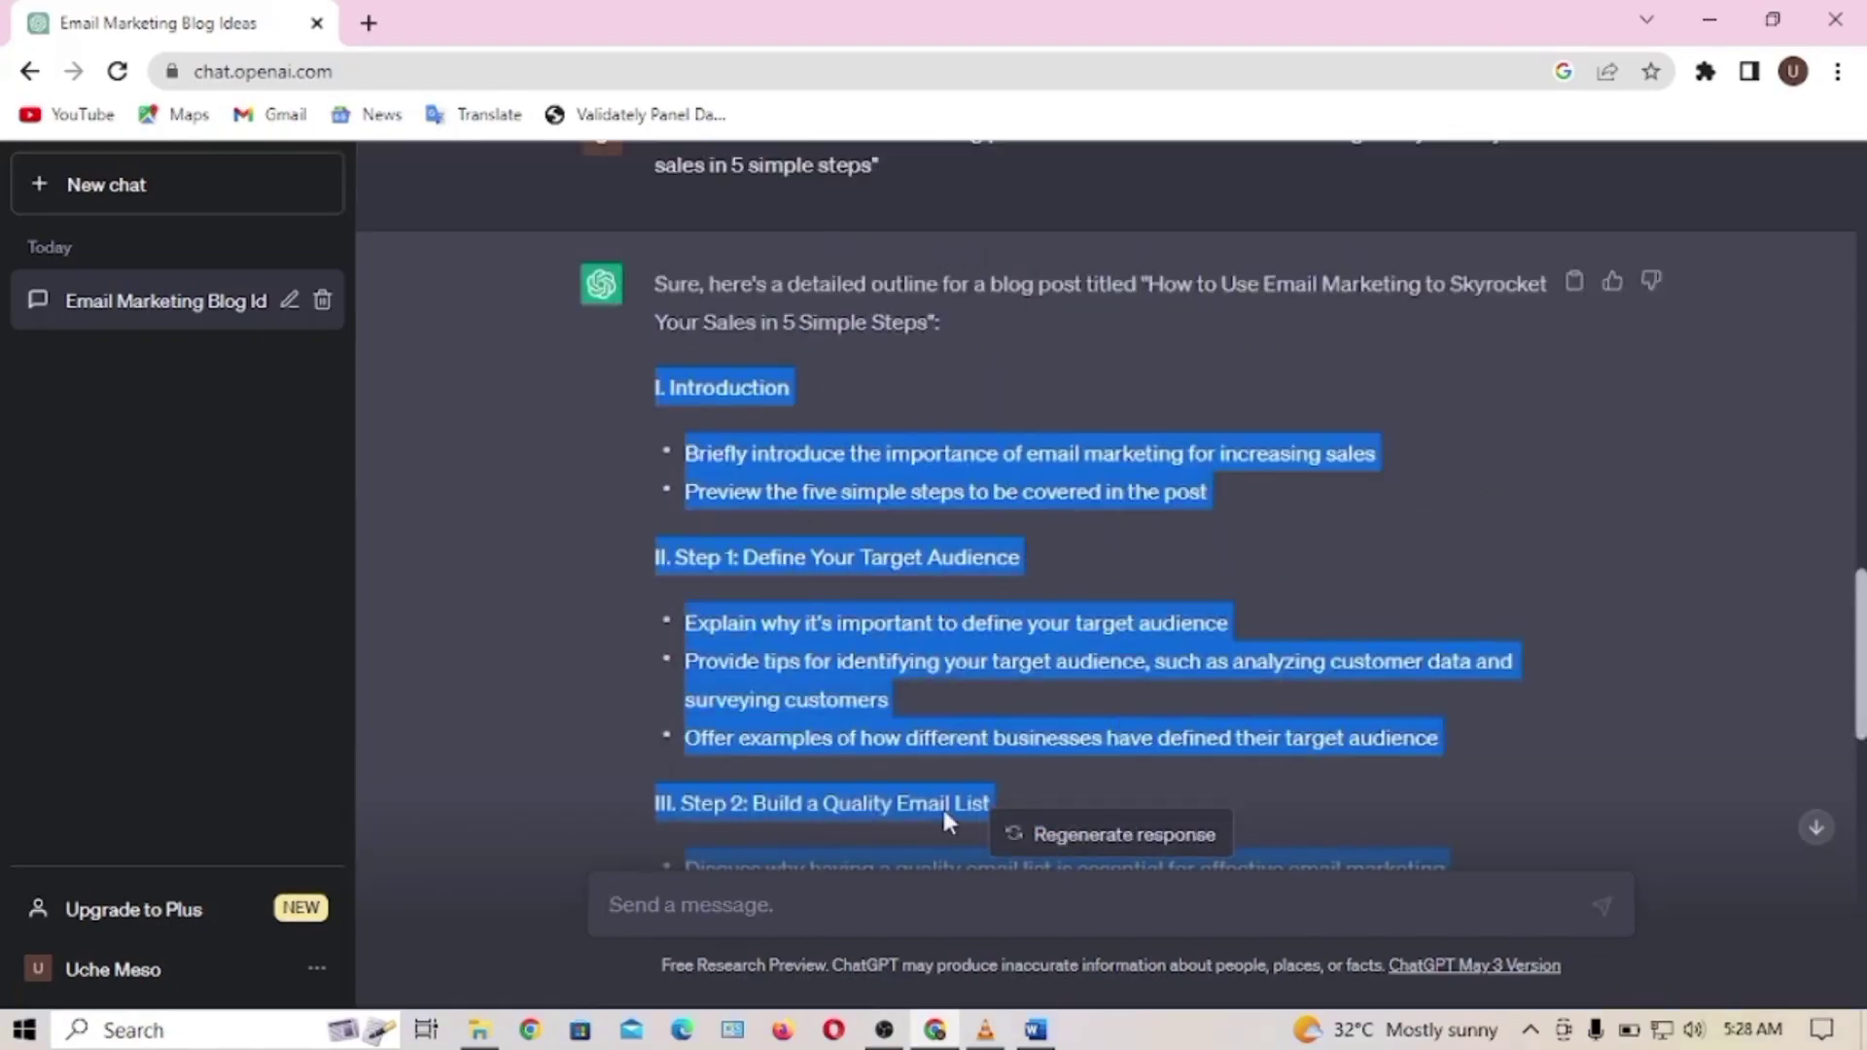
pyautogui.scroll(-3, 941, 805)
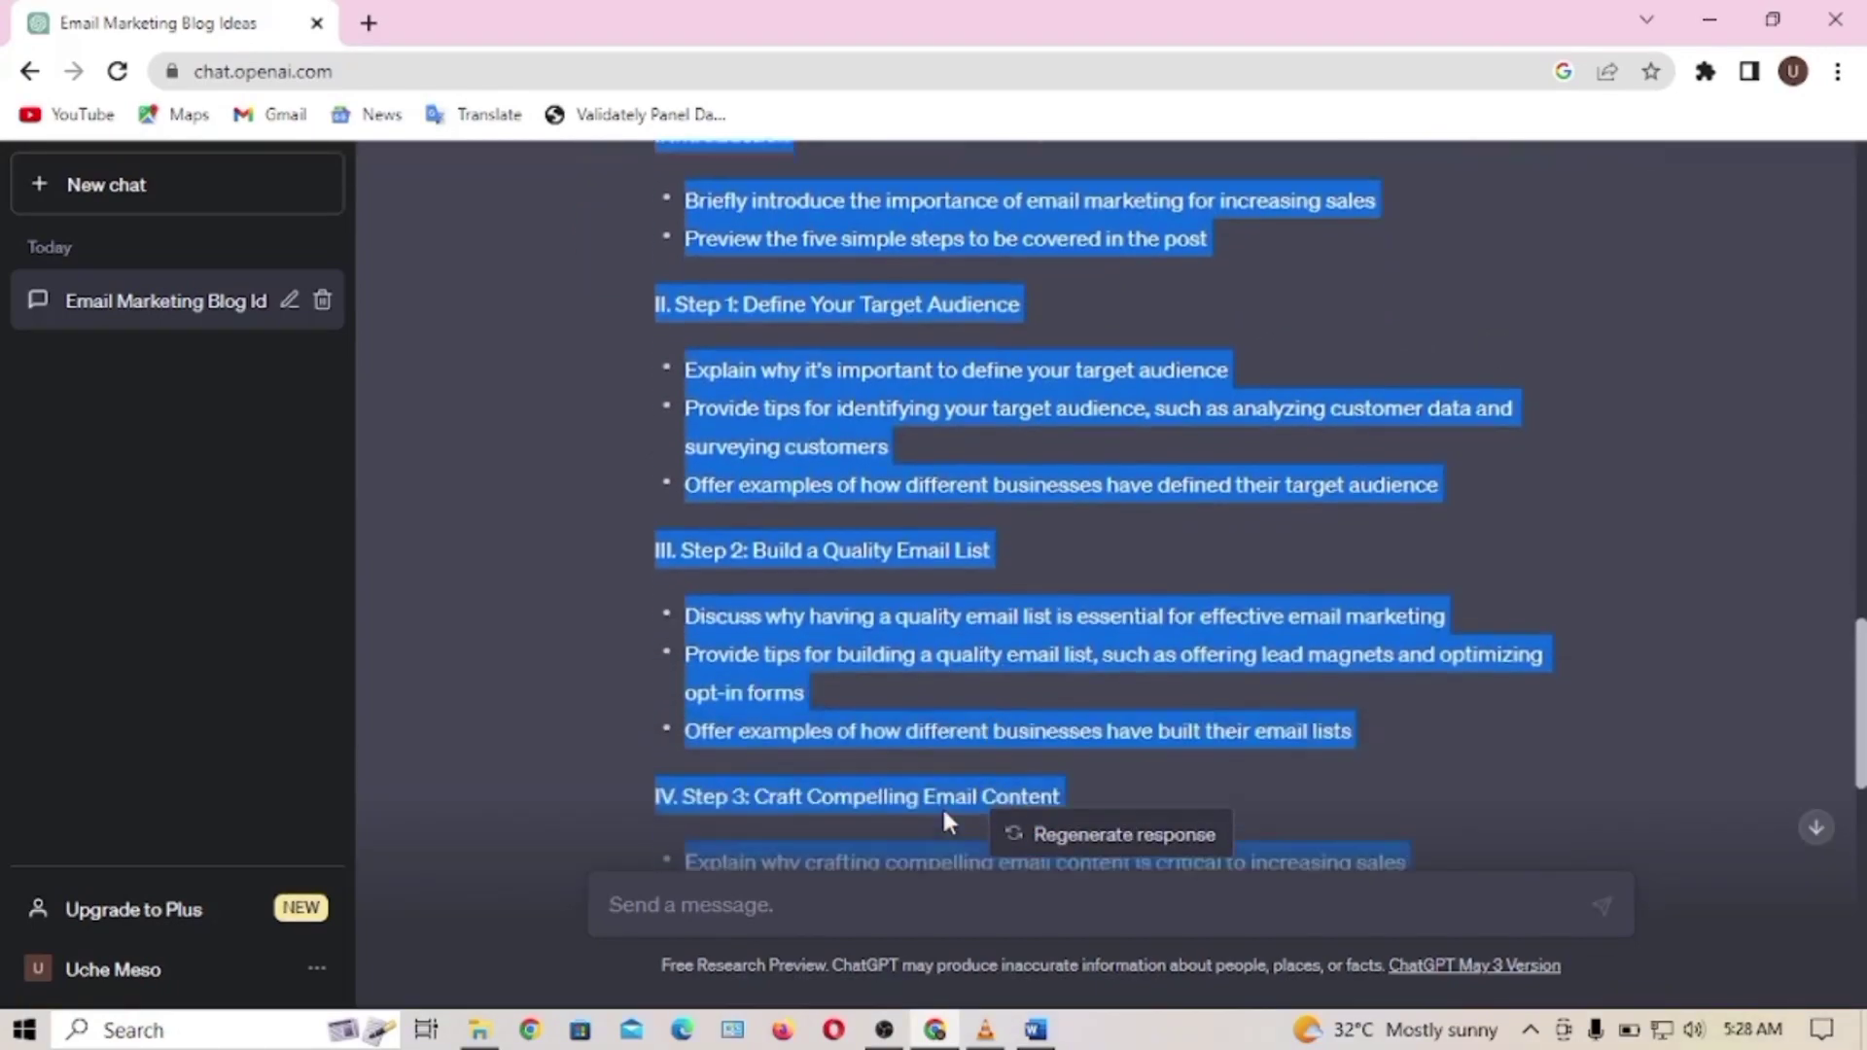
pyautogui.scroll(-10, 942, 805)
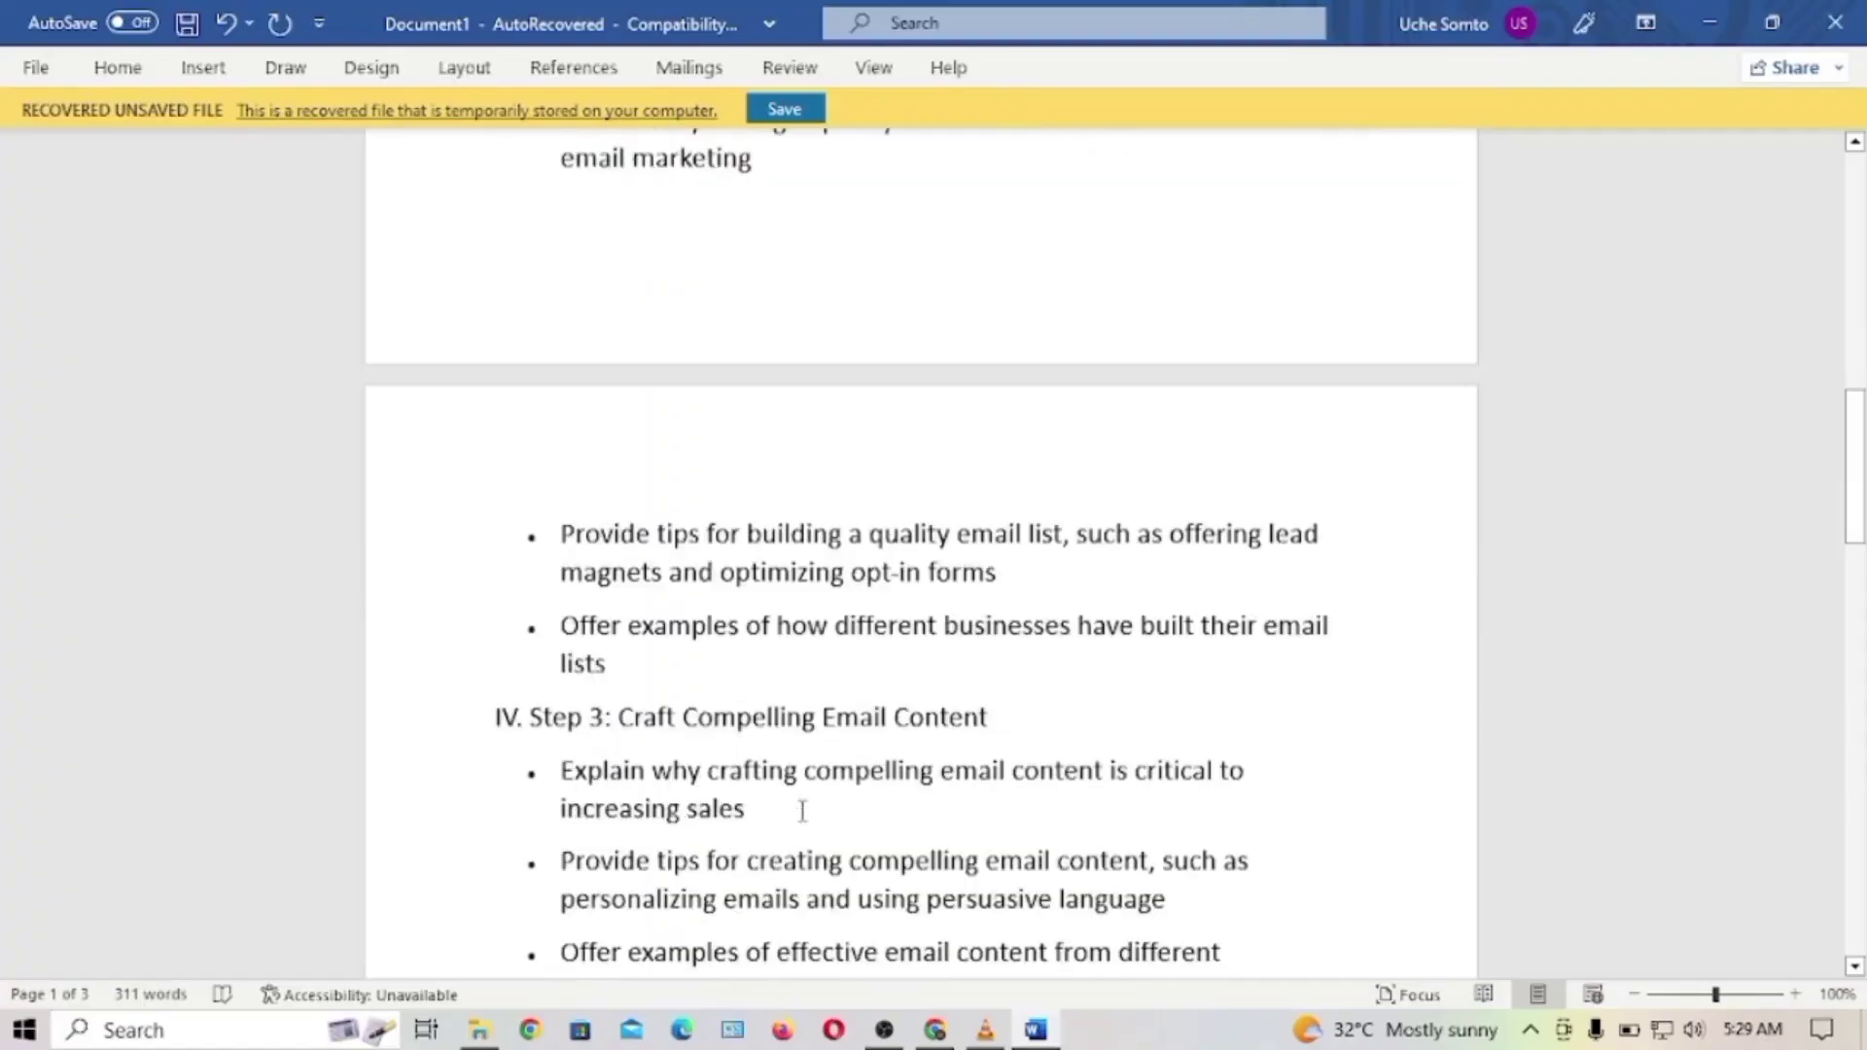
pyautogui.scroll(-5, 802, 809)
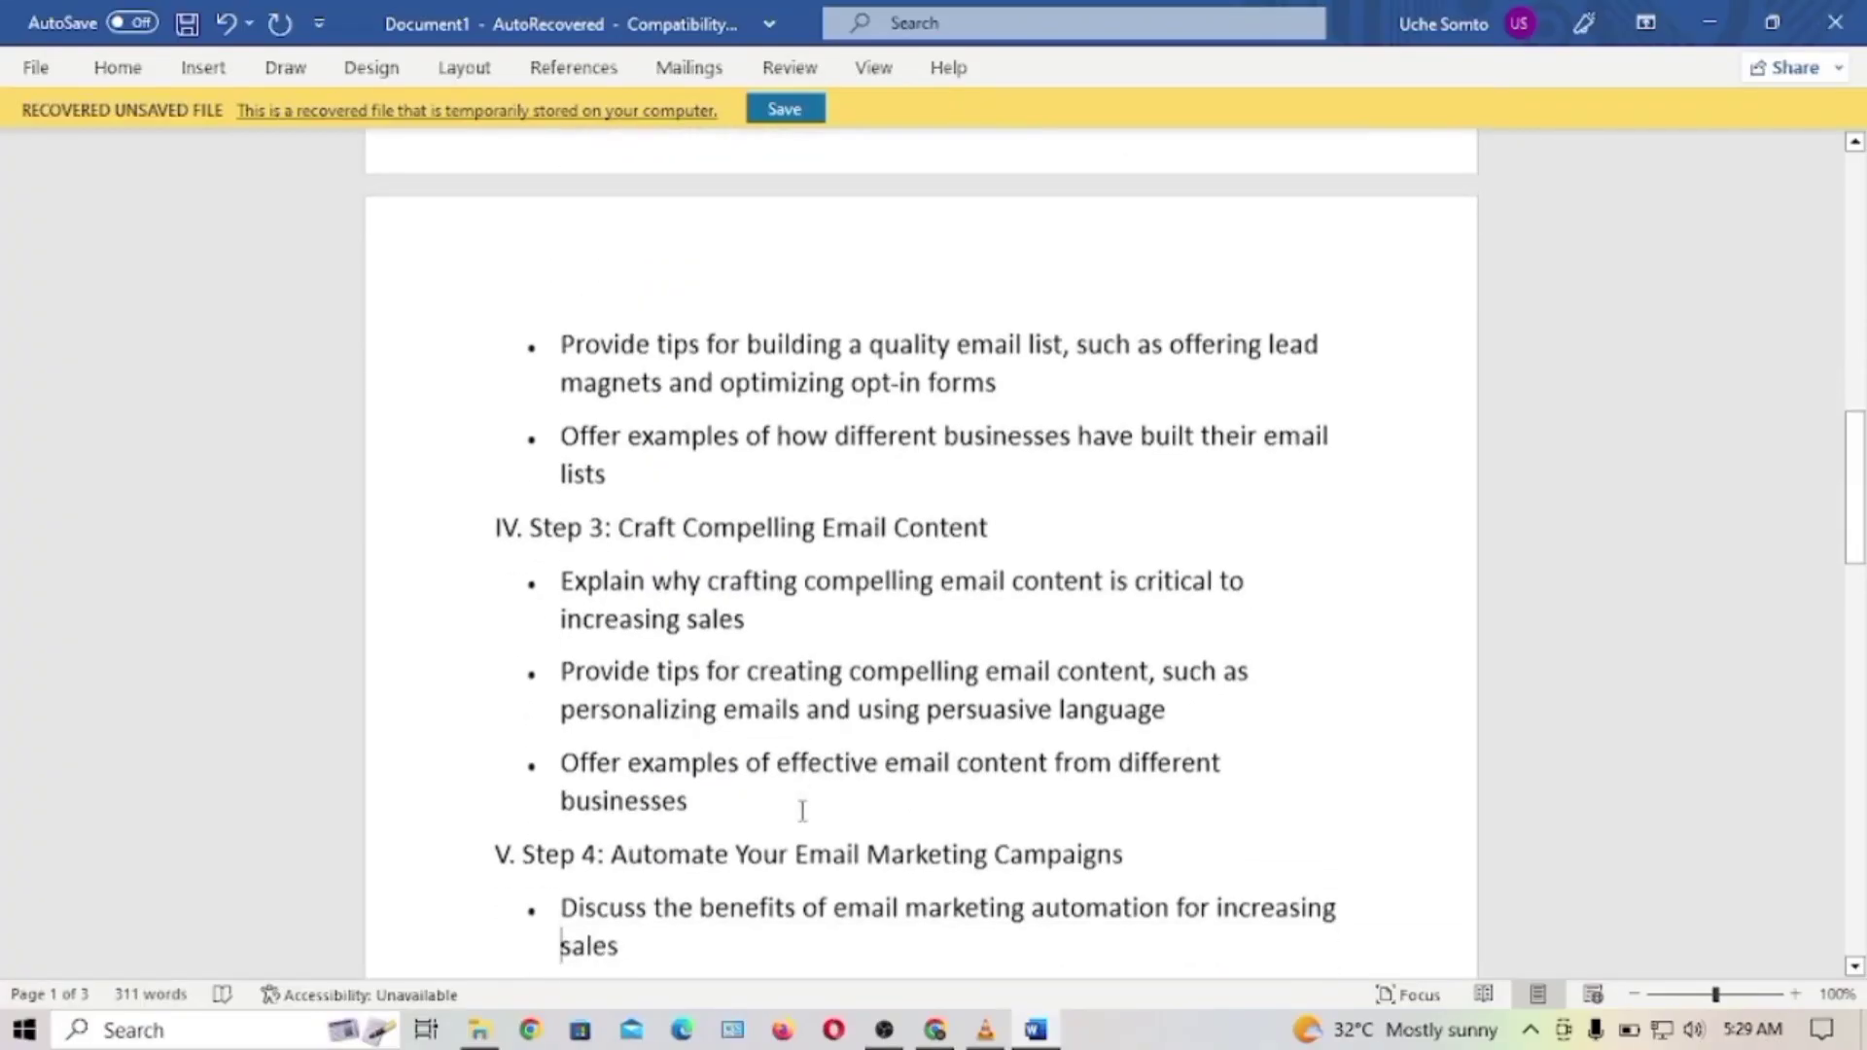
pyautogui.scroll(-2, 802, 809)
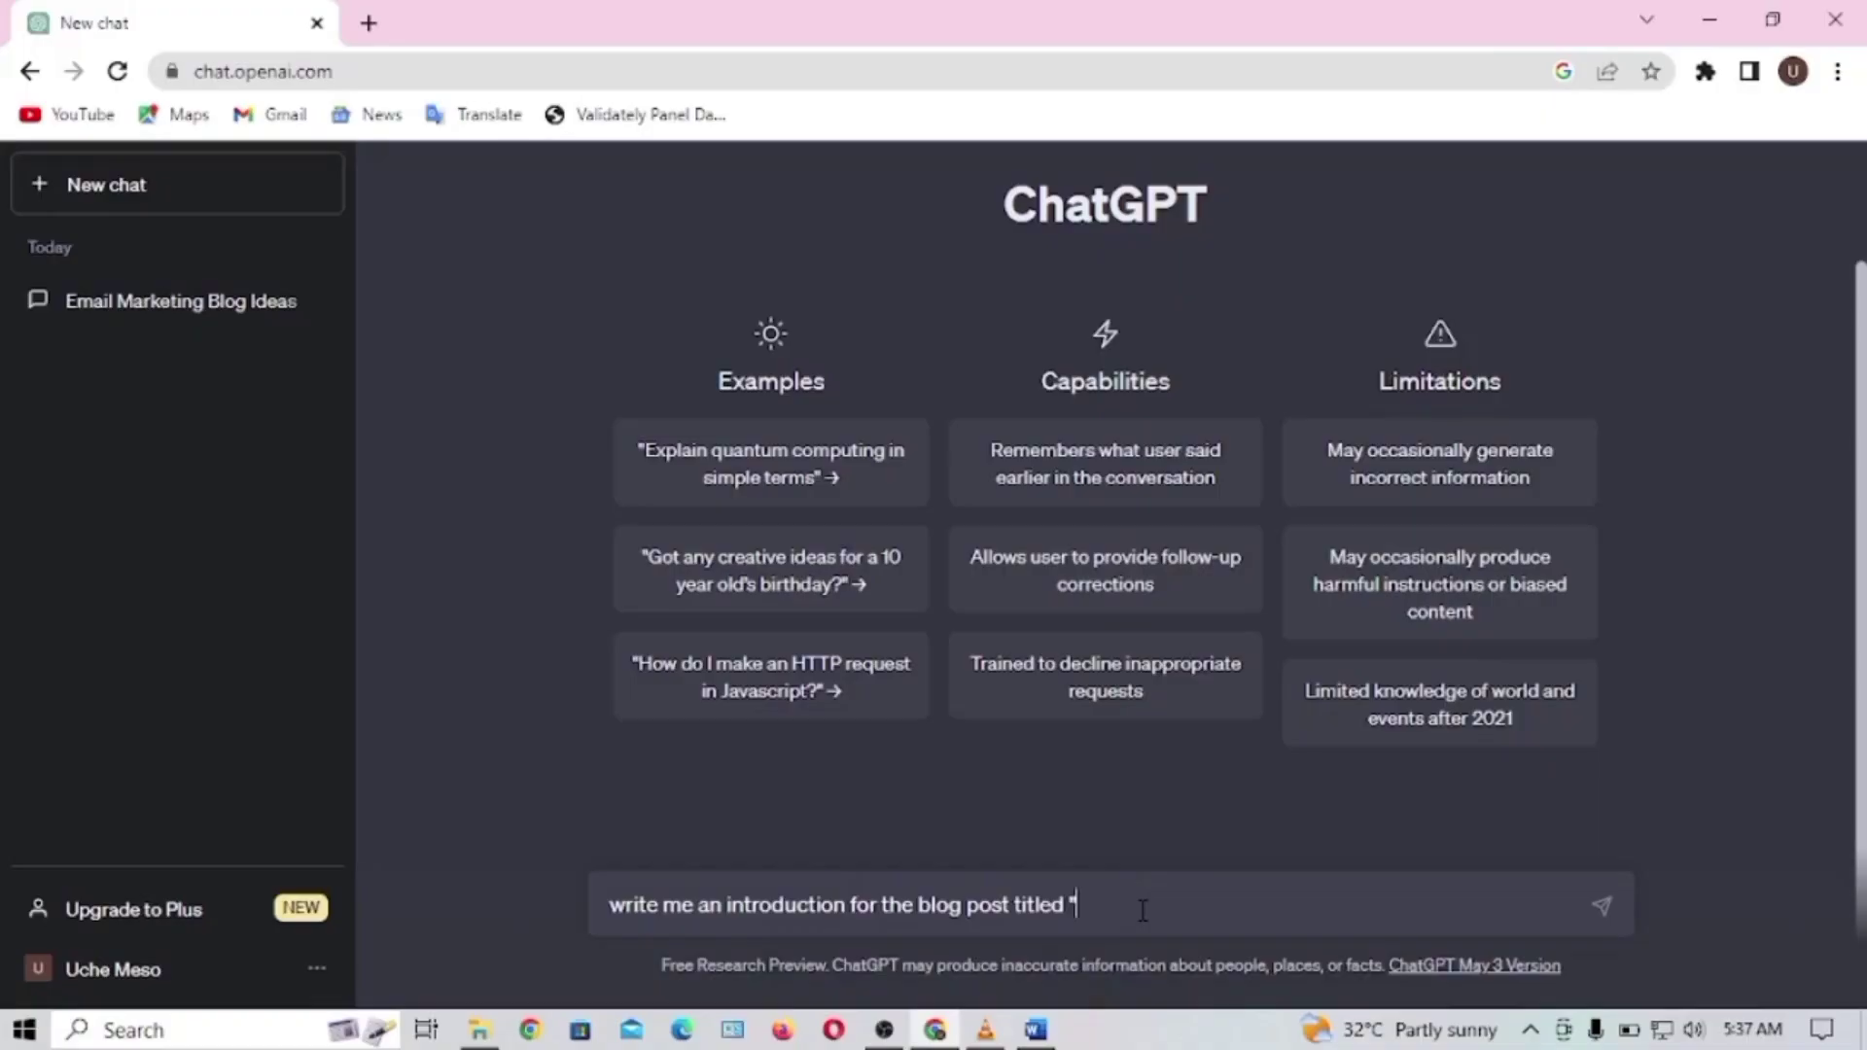
# - Request an introduction for the blog title, then ask for a more detailed introduction
pyautogui.write('How to Use Email Marketing to Skyrocket Your Sales in 5 Simple Steps')
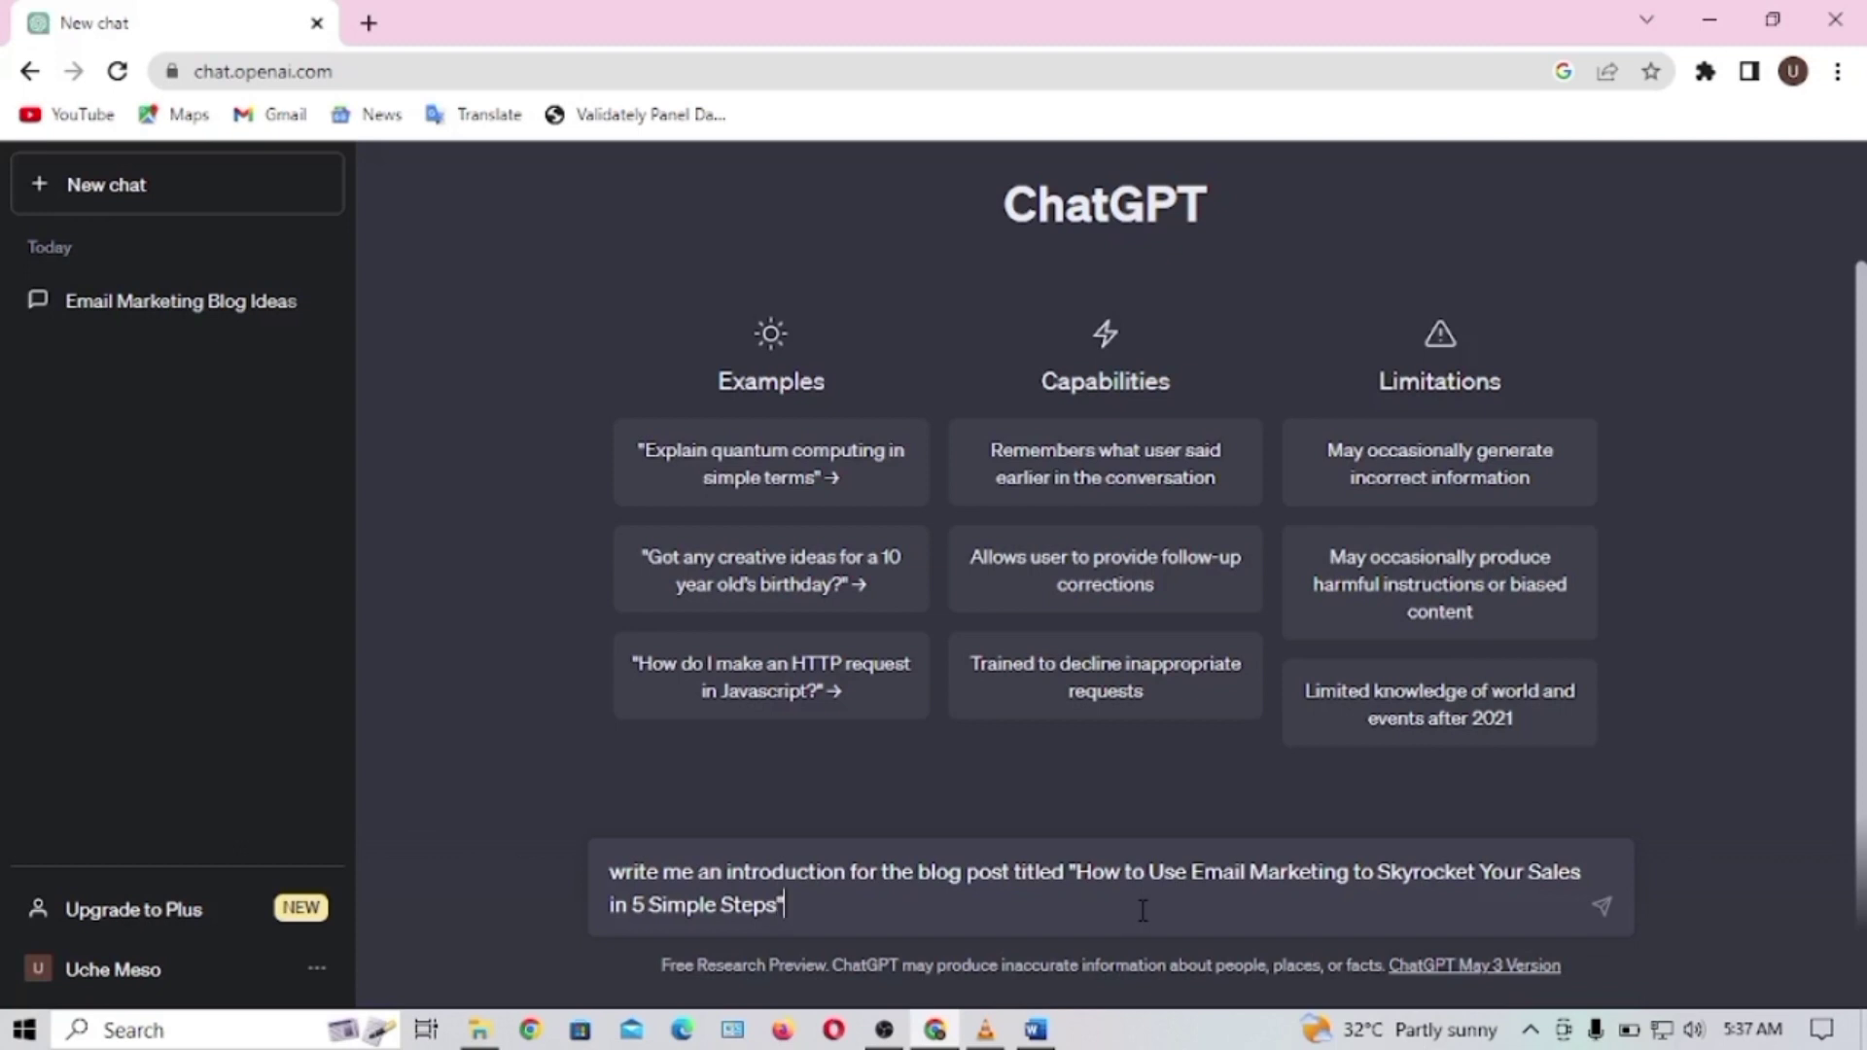
pyautogui.press('Return')
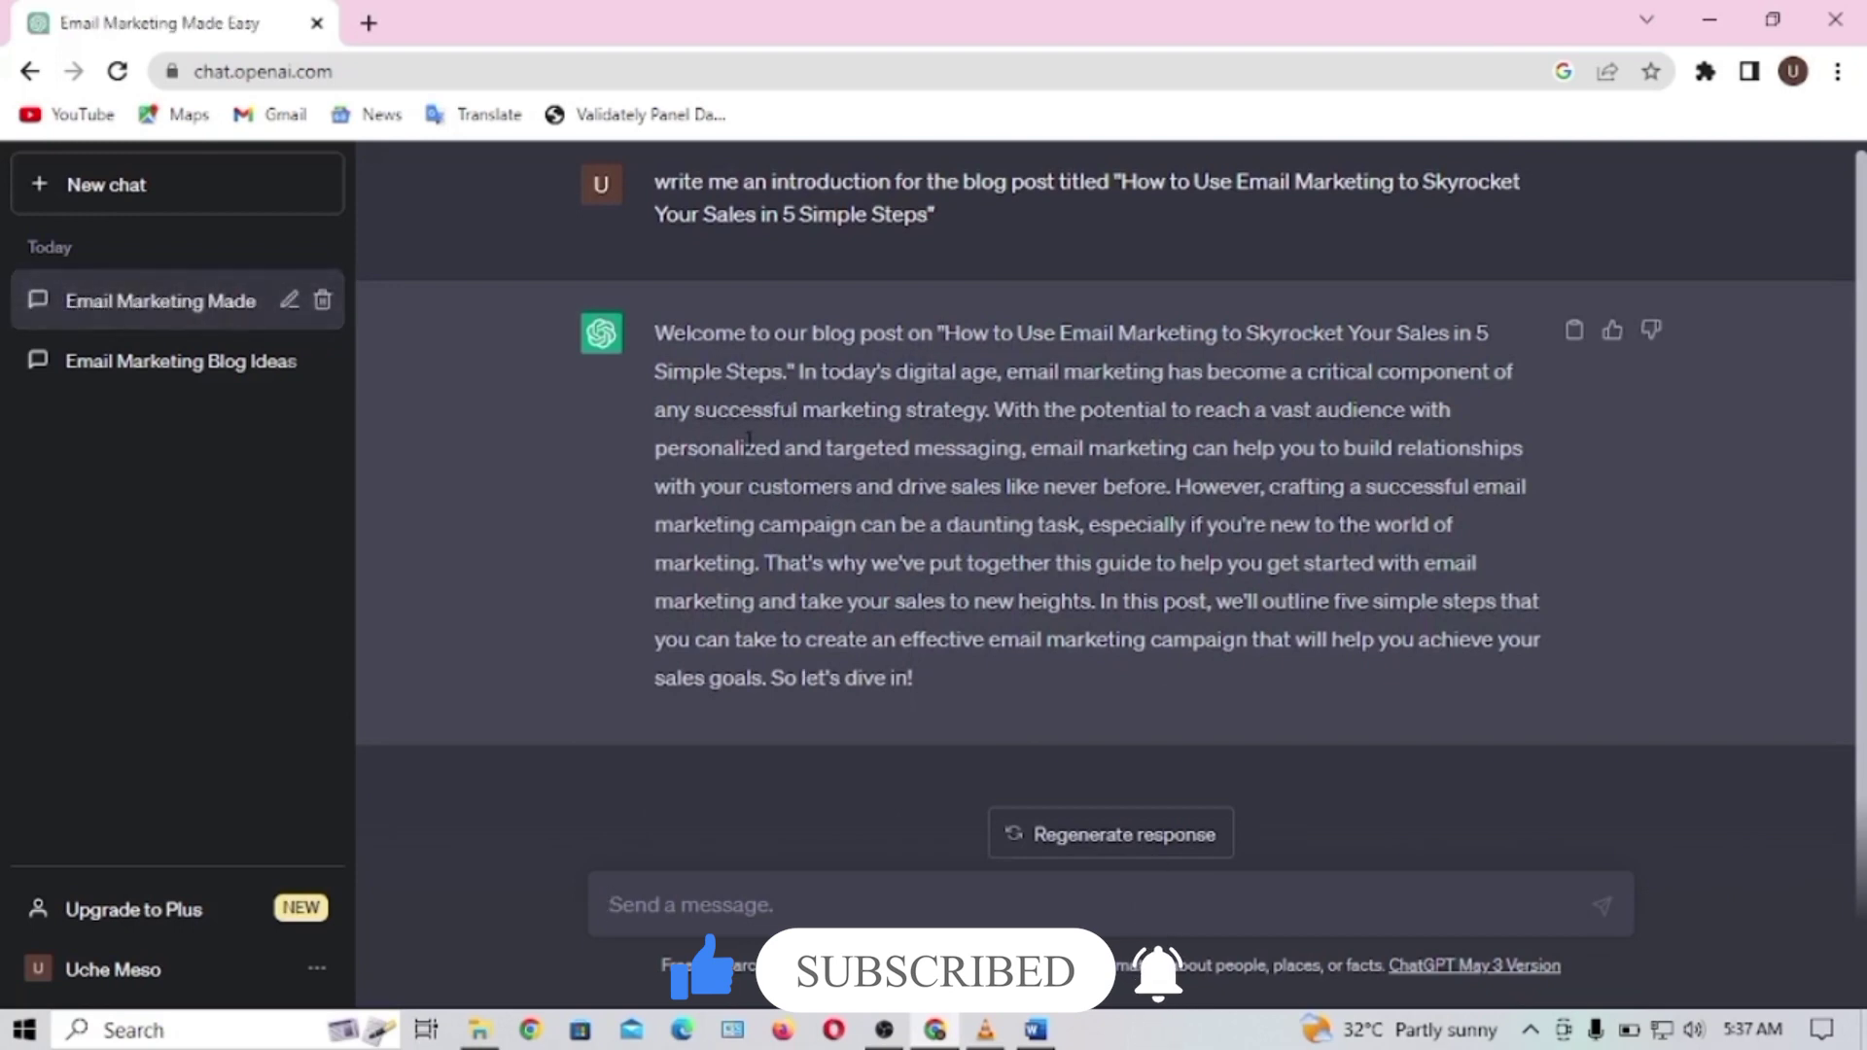
pyautogui.click(649, 897)
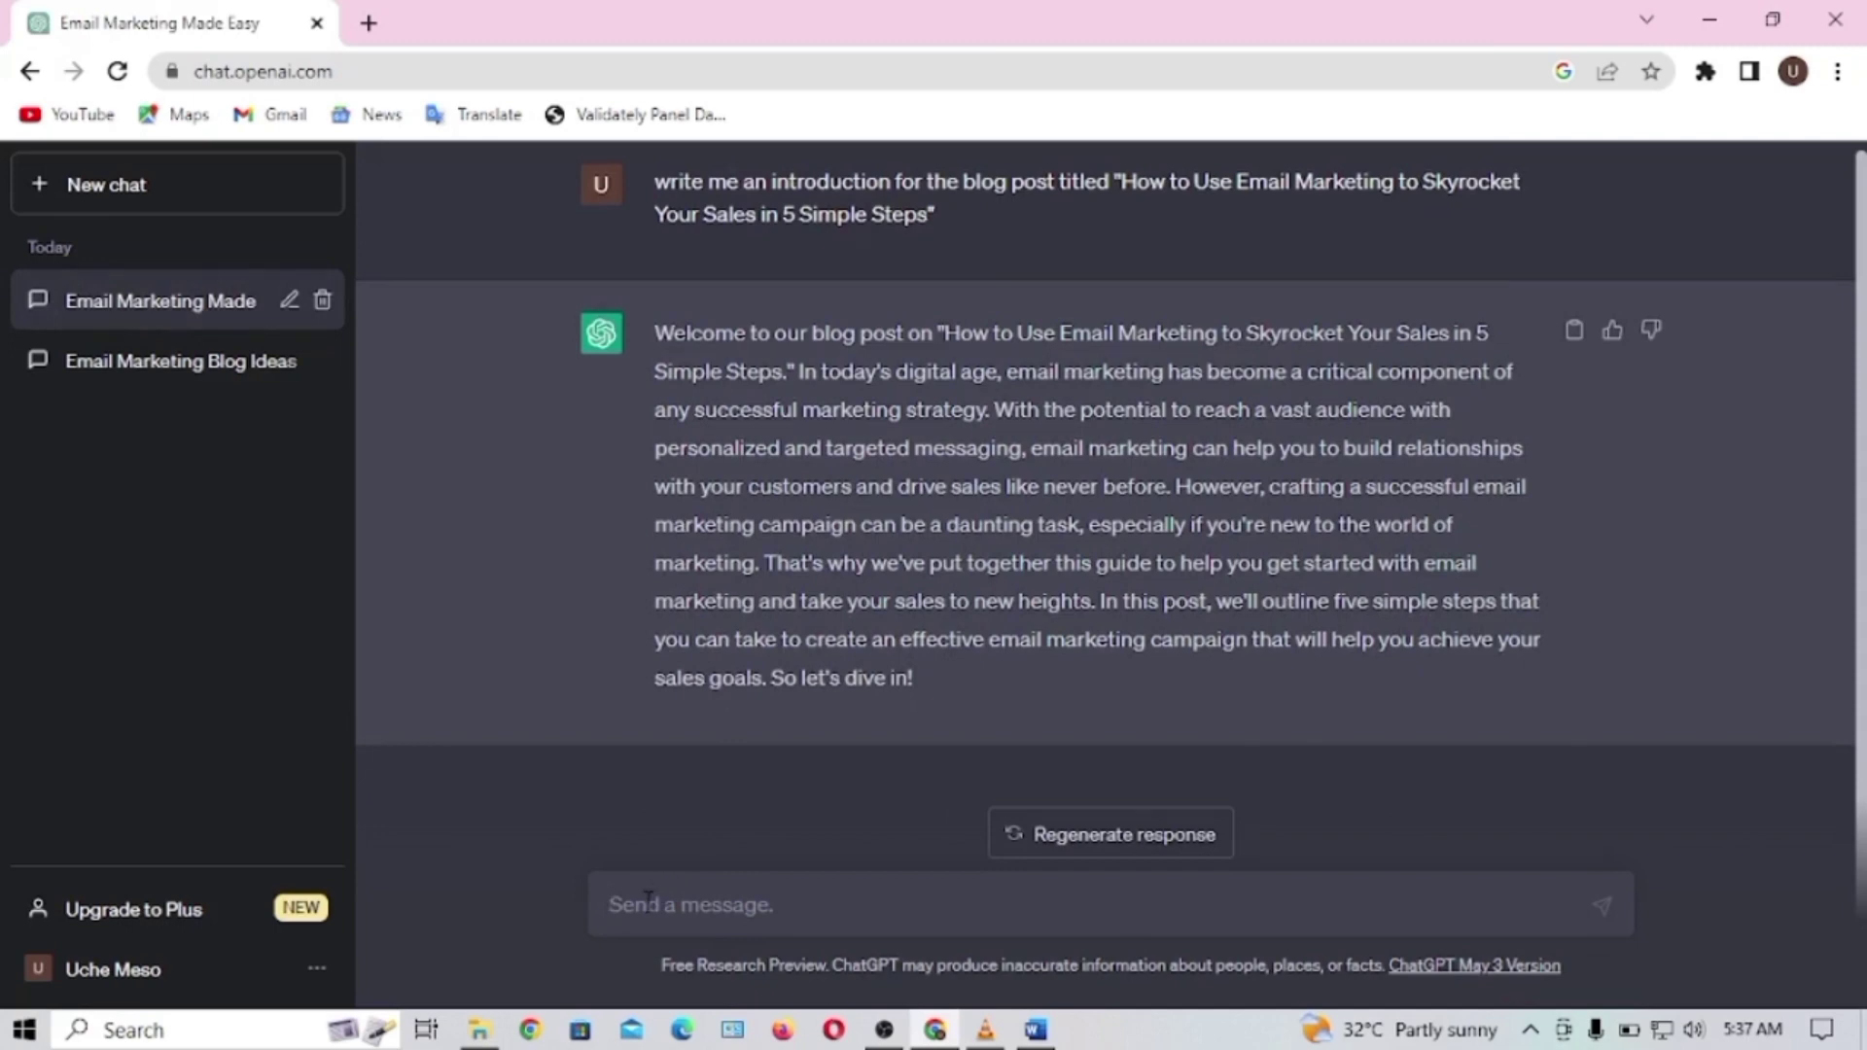
pyautogui.write('I need a m')
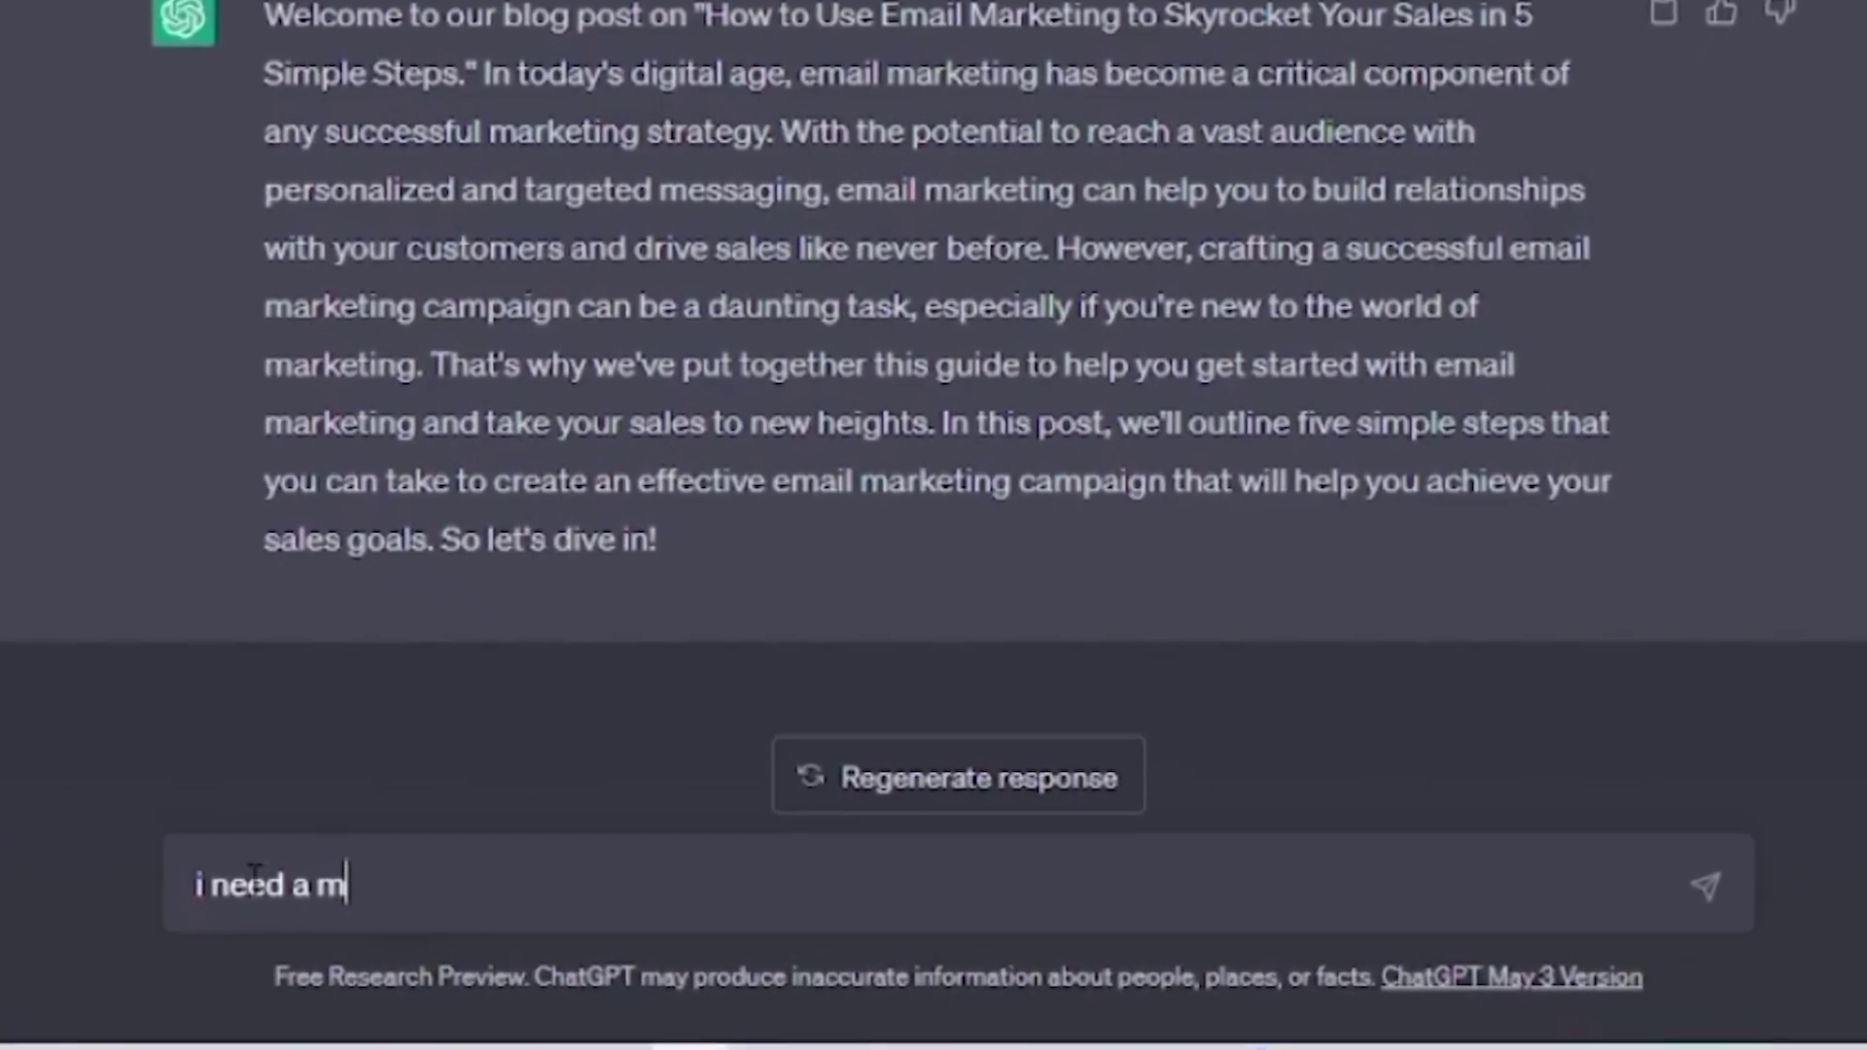
pyautogui.write('ore detailed introduction')
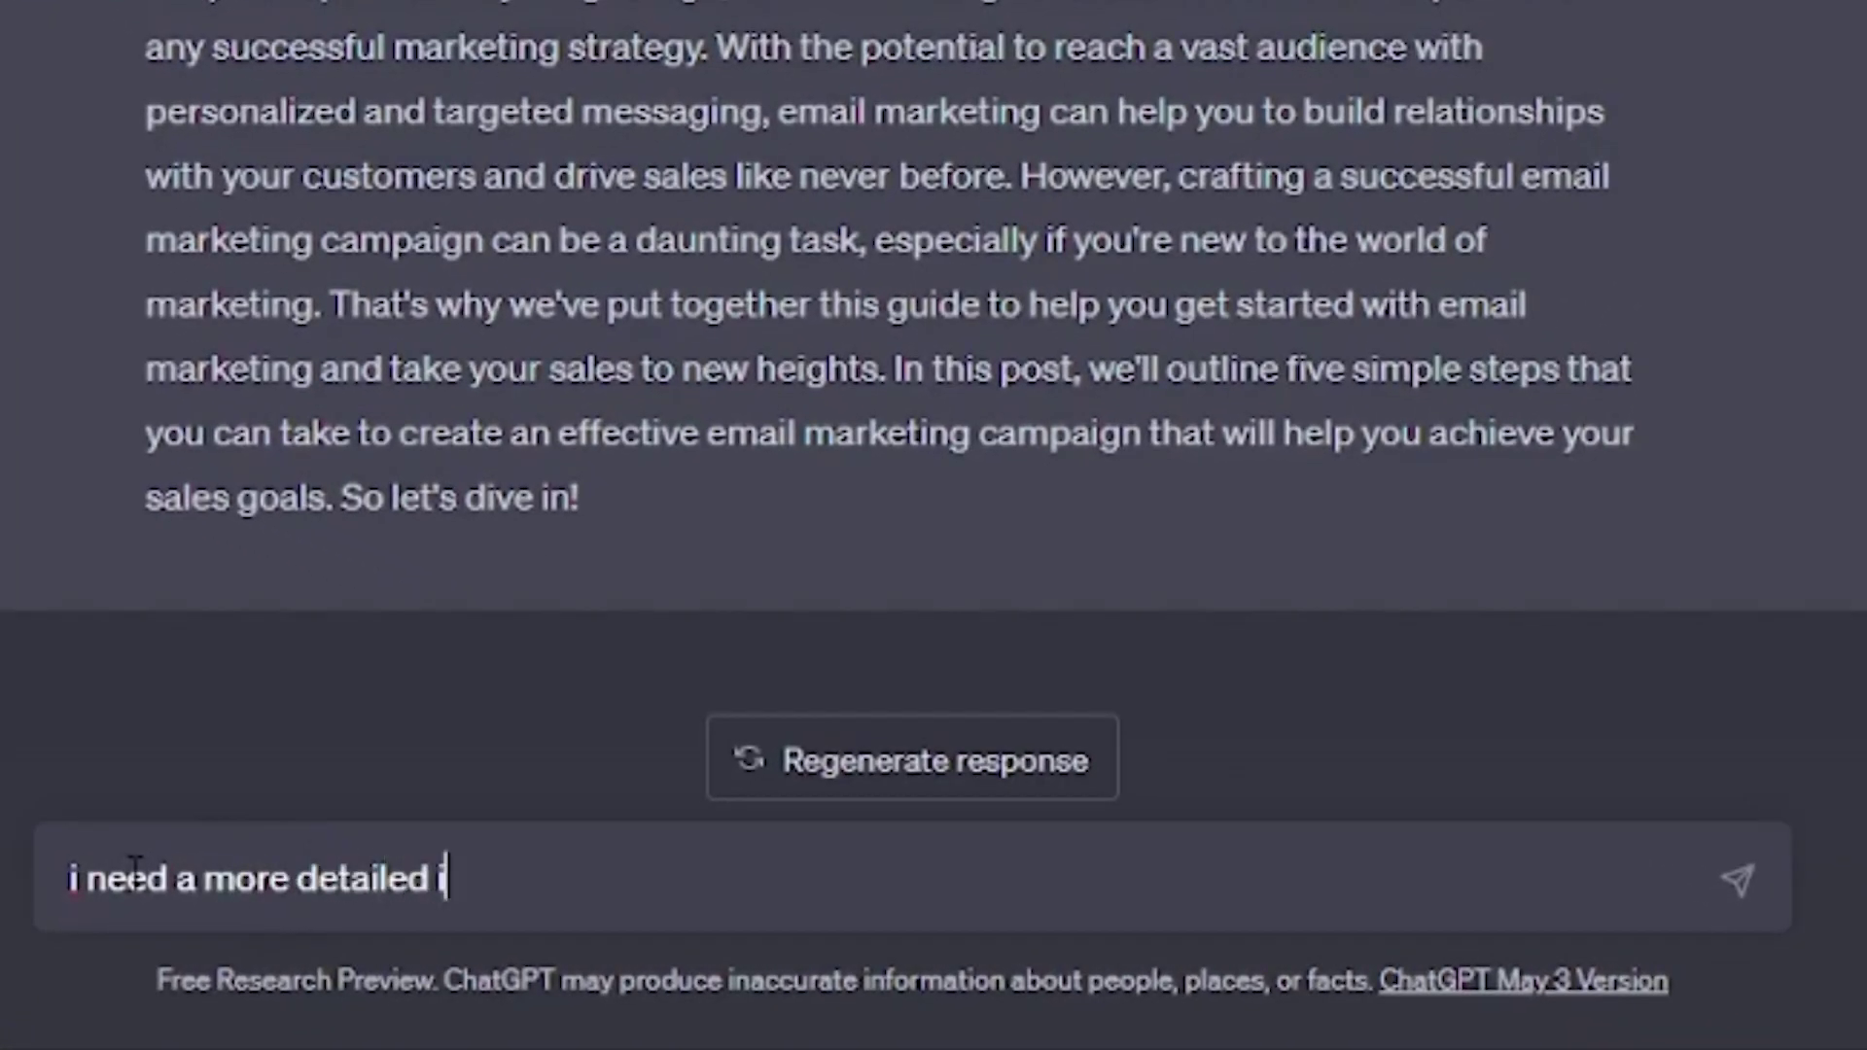
pyautogui.press('Return')
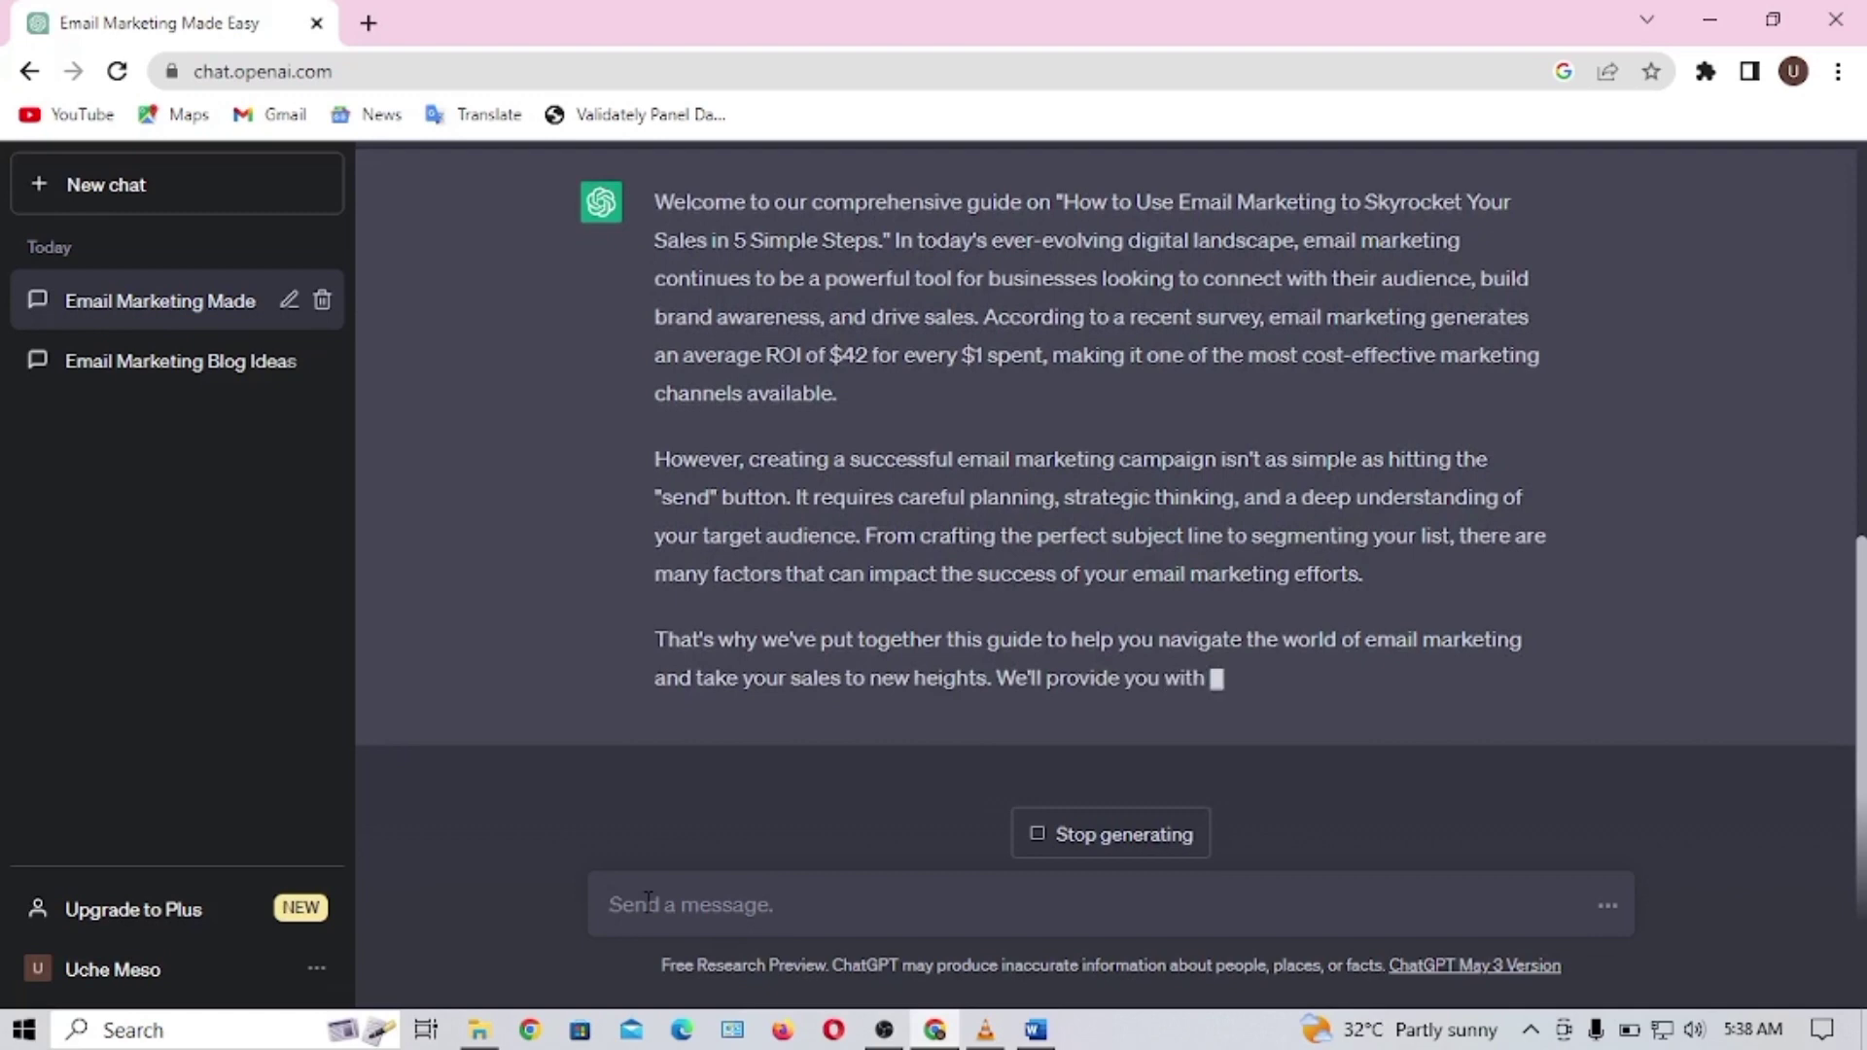
# - Copy the full detailed introduction reply and paste it into the Word draft
pyautogui.moveTo(654, 255); pyautogui.dragTo(1532, 753)
pyautogui.hotkey('ctrl', 'c')
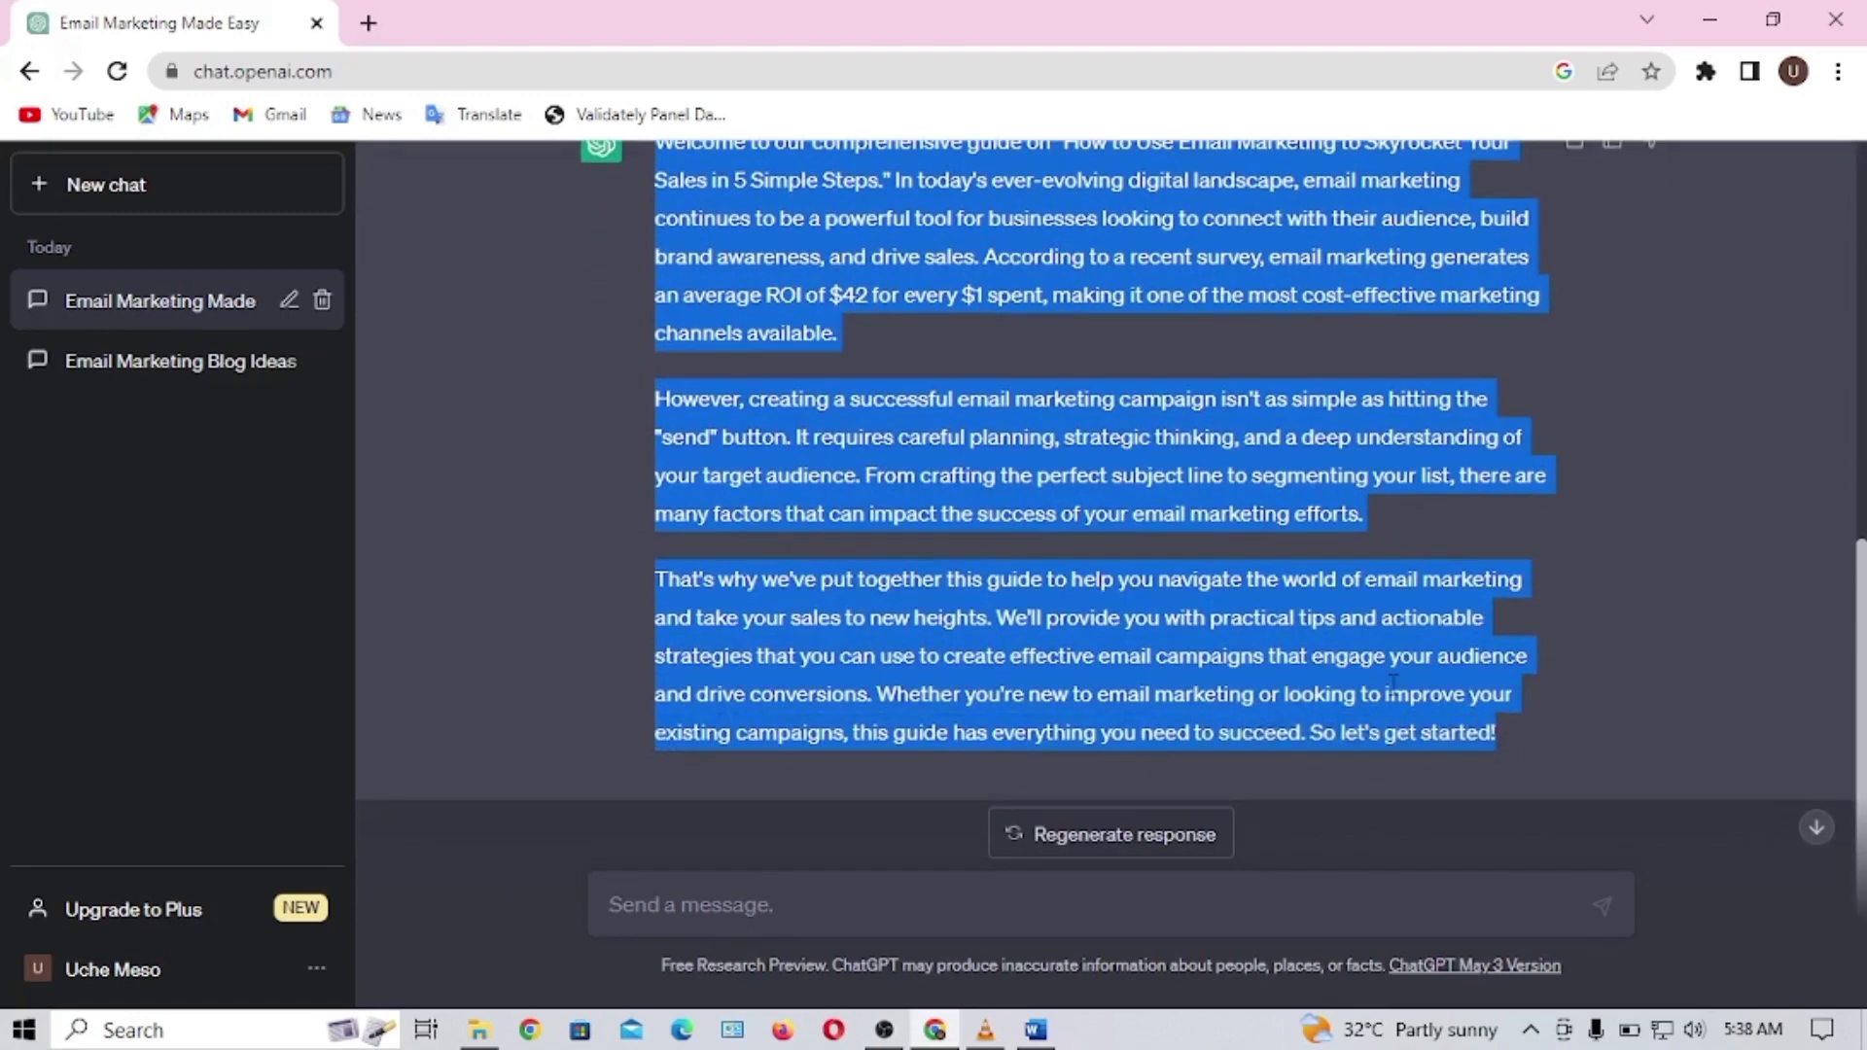
pyautogui.hotkey('alt', 'Tab')
pyautogui.hotkey('ctrl', 'v')
pyautogui.scroll(5, 681, 428)
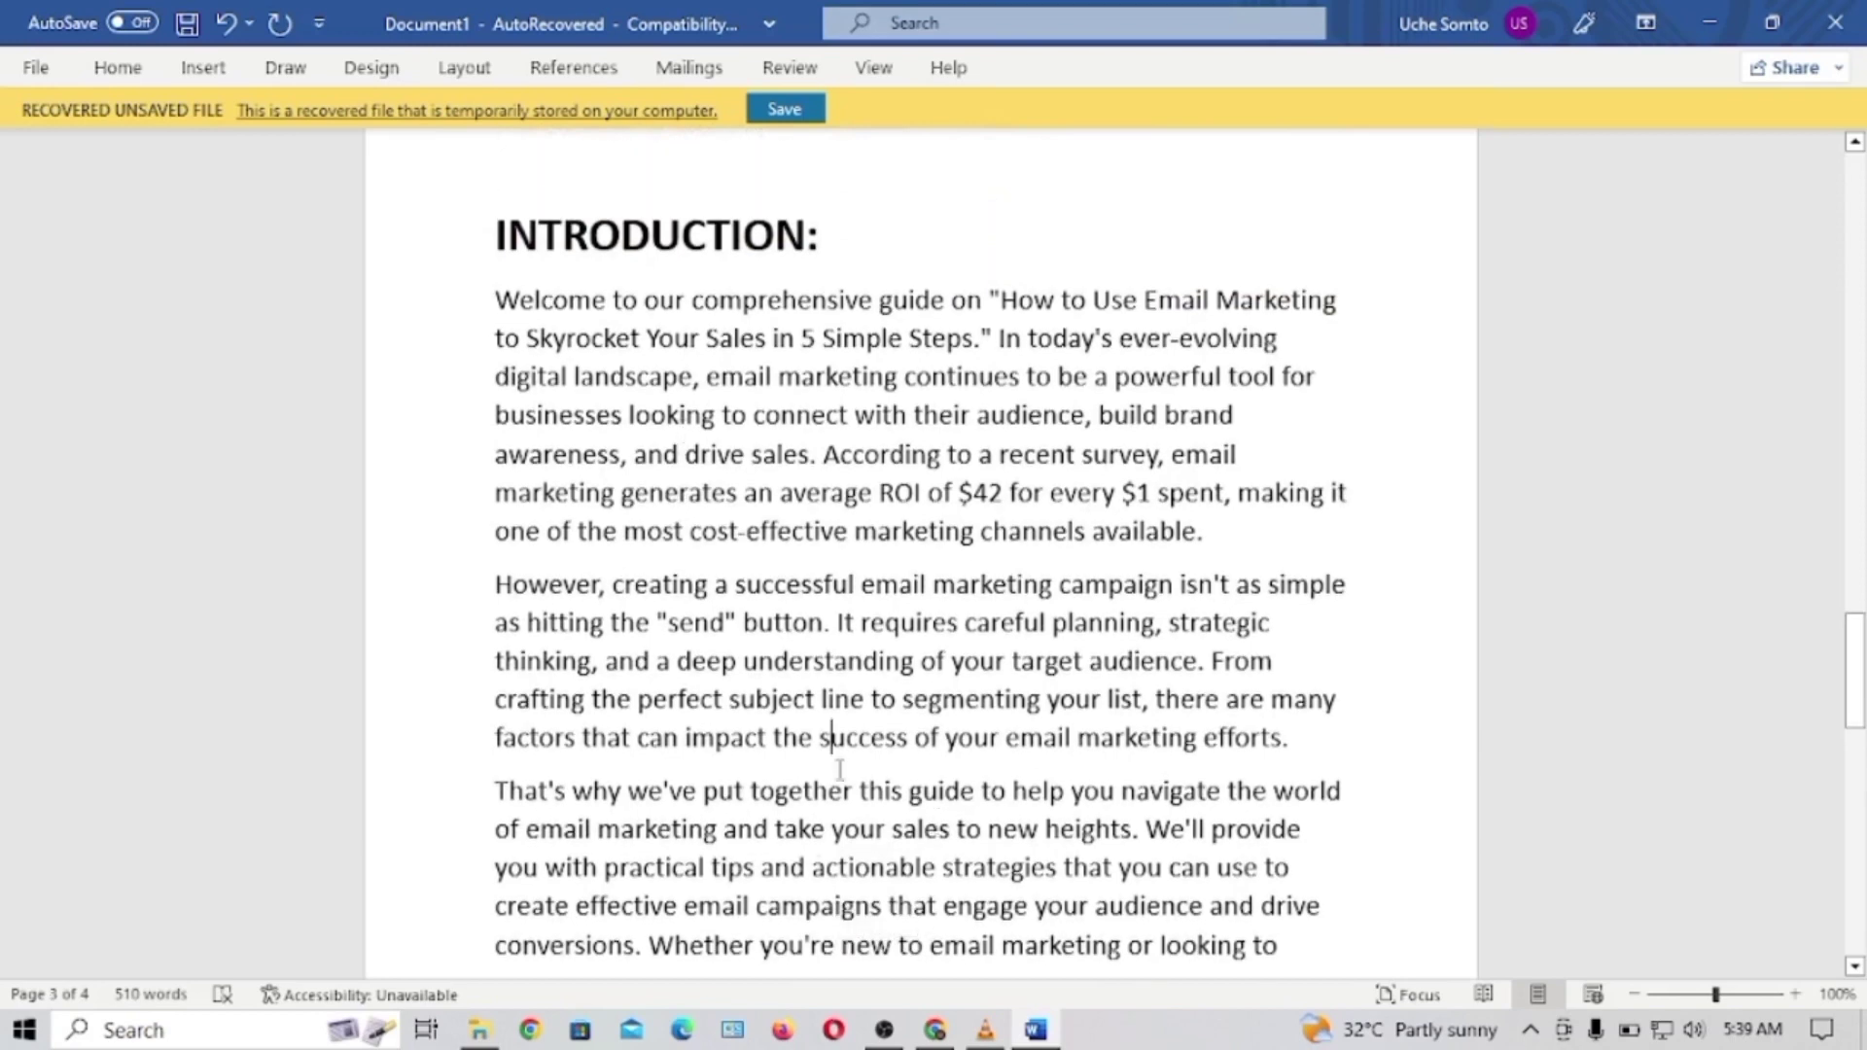
# - Copy the three INTRODUCTION paragraphs starting at 'Welcome'
pyautogui.scroll(-6, 839, 770)
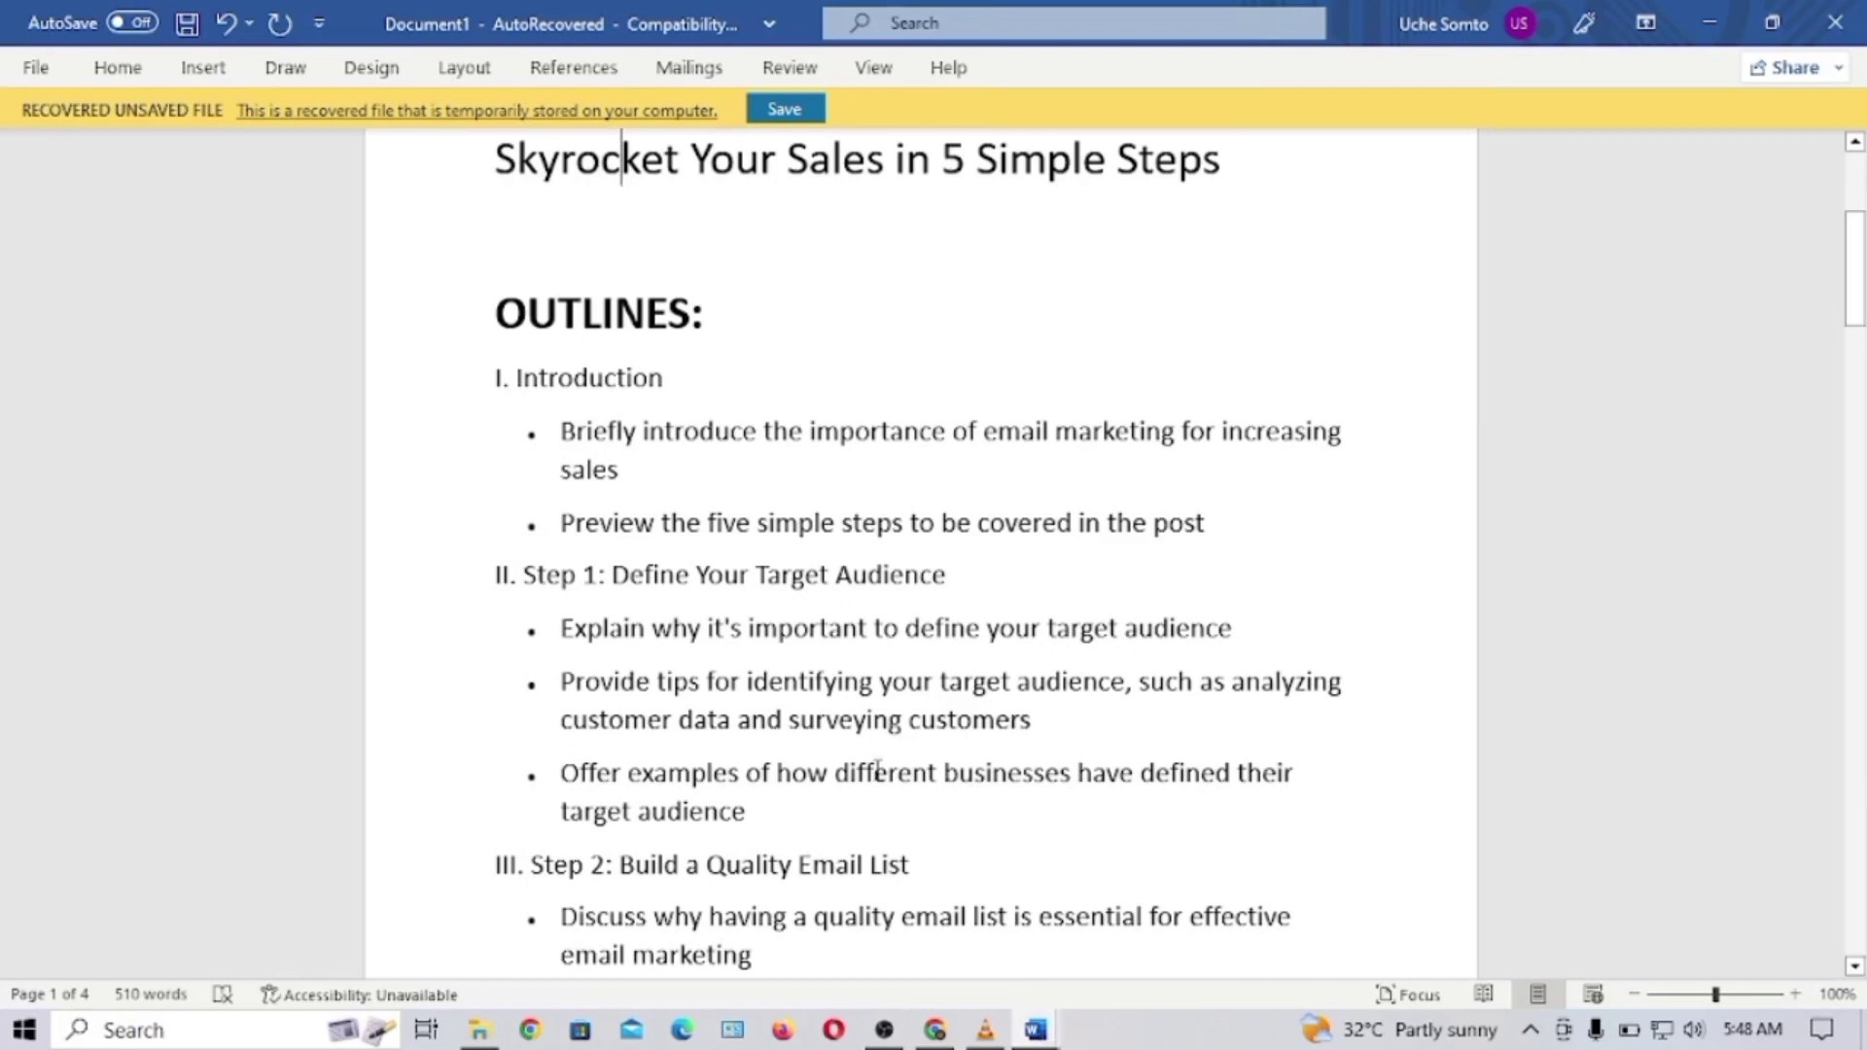
pyautogui.scroll(-3, 878, 768)
pyautogui.scroll(-20, 878, 769)
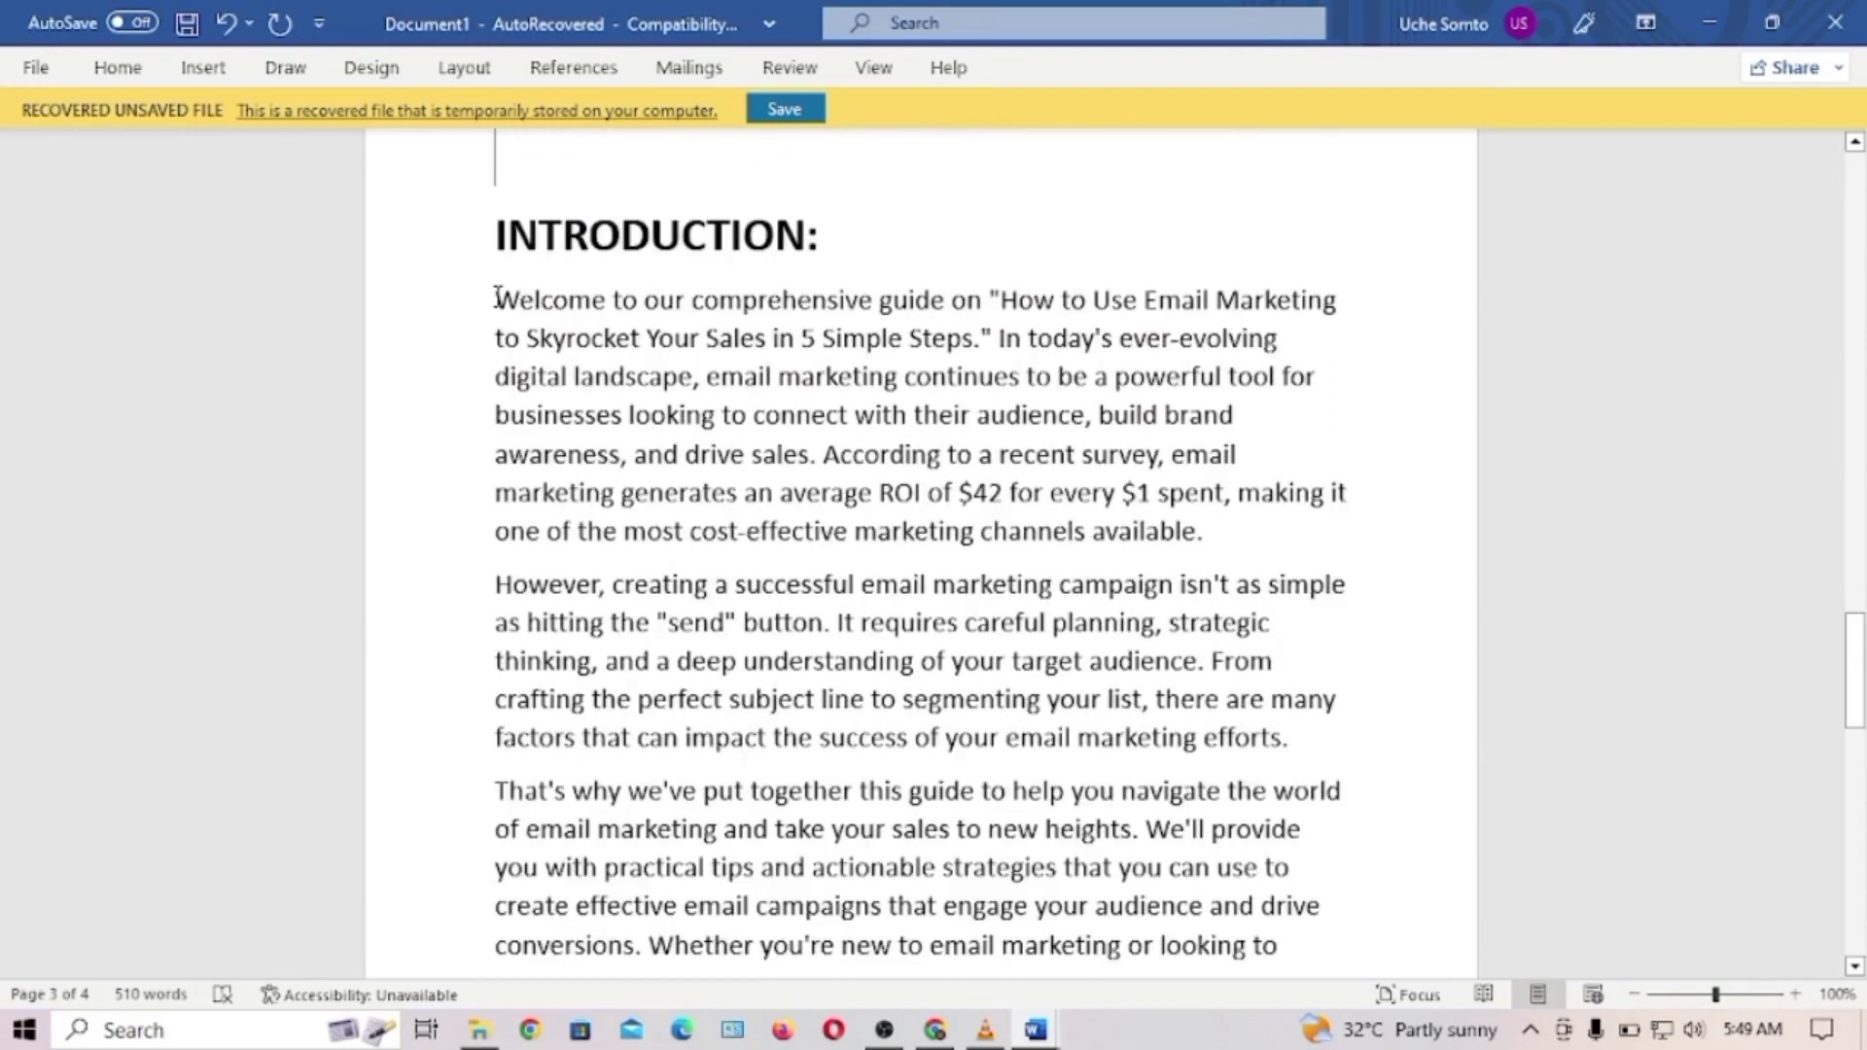
pyautogui.moveTo(497, 291); pyautogui.dragTo(1074, 786)
pyautogui.hotkey('ctrl', 'c')
# - Paste the introduction into a new blank document and return to the recovered outline document
pyautogui.hotkey('ctrl', 'n')
pyautogui.hotkey('ctrl', 'v')
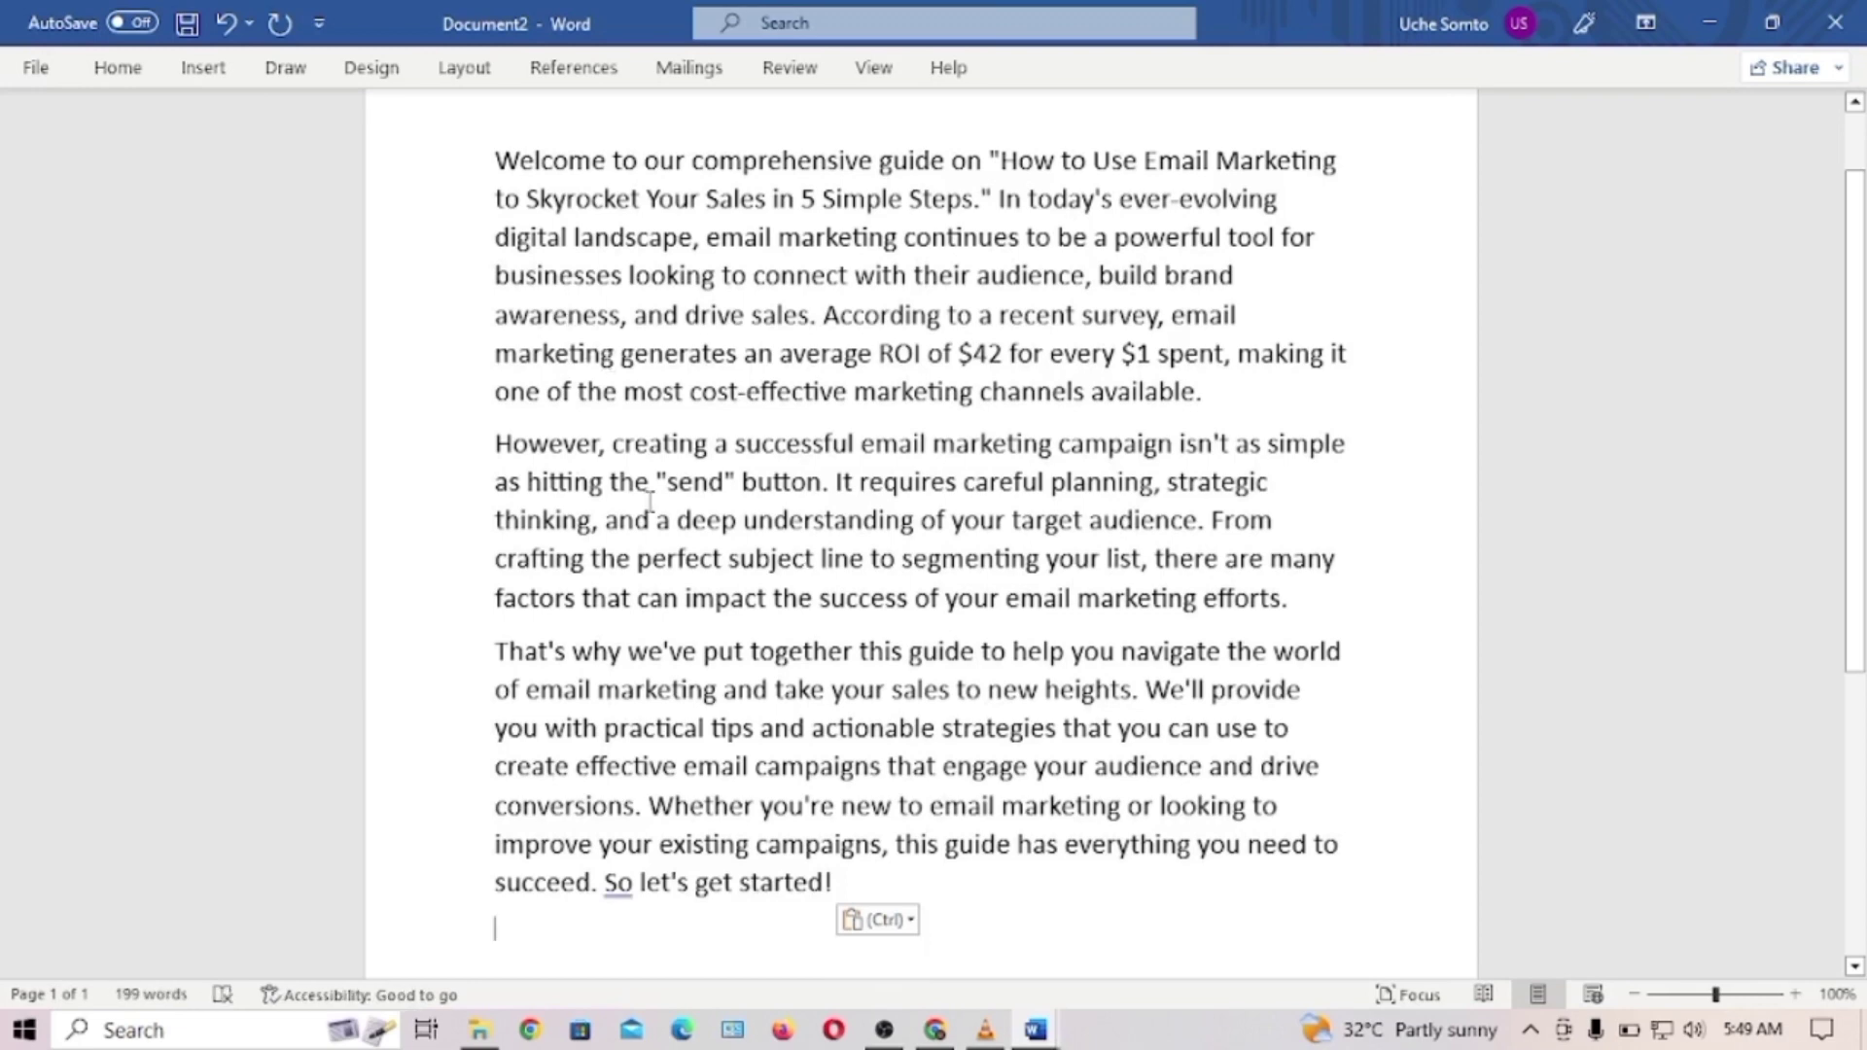
pyautogui.press('Escape')
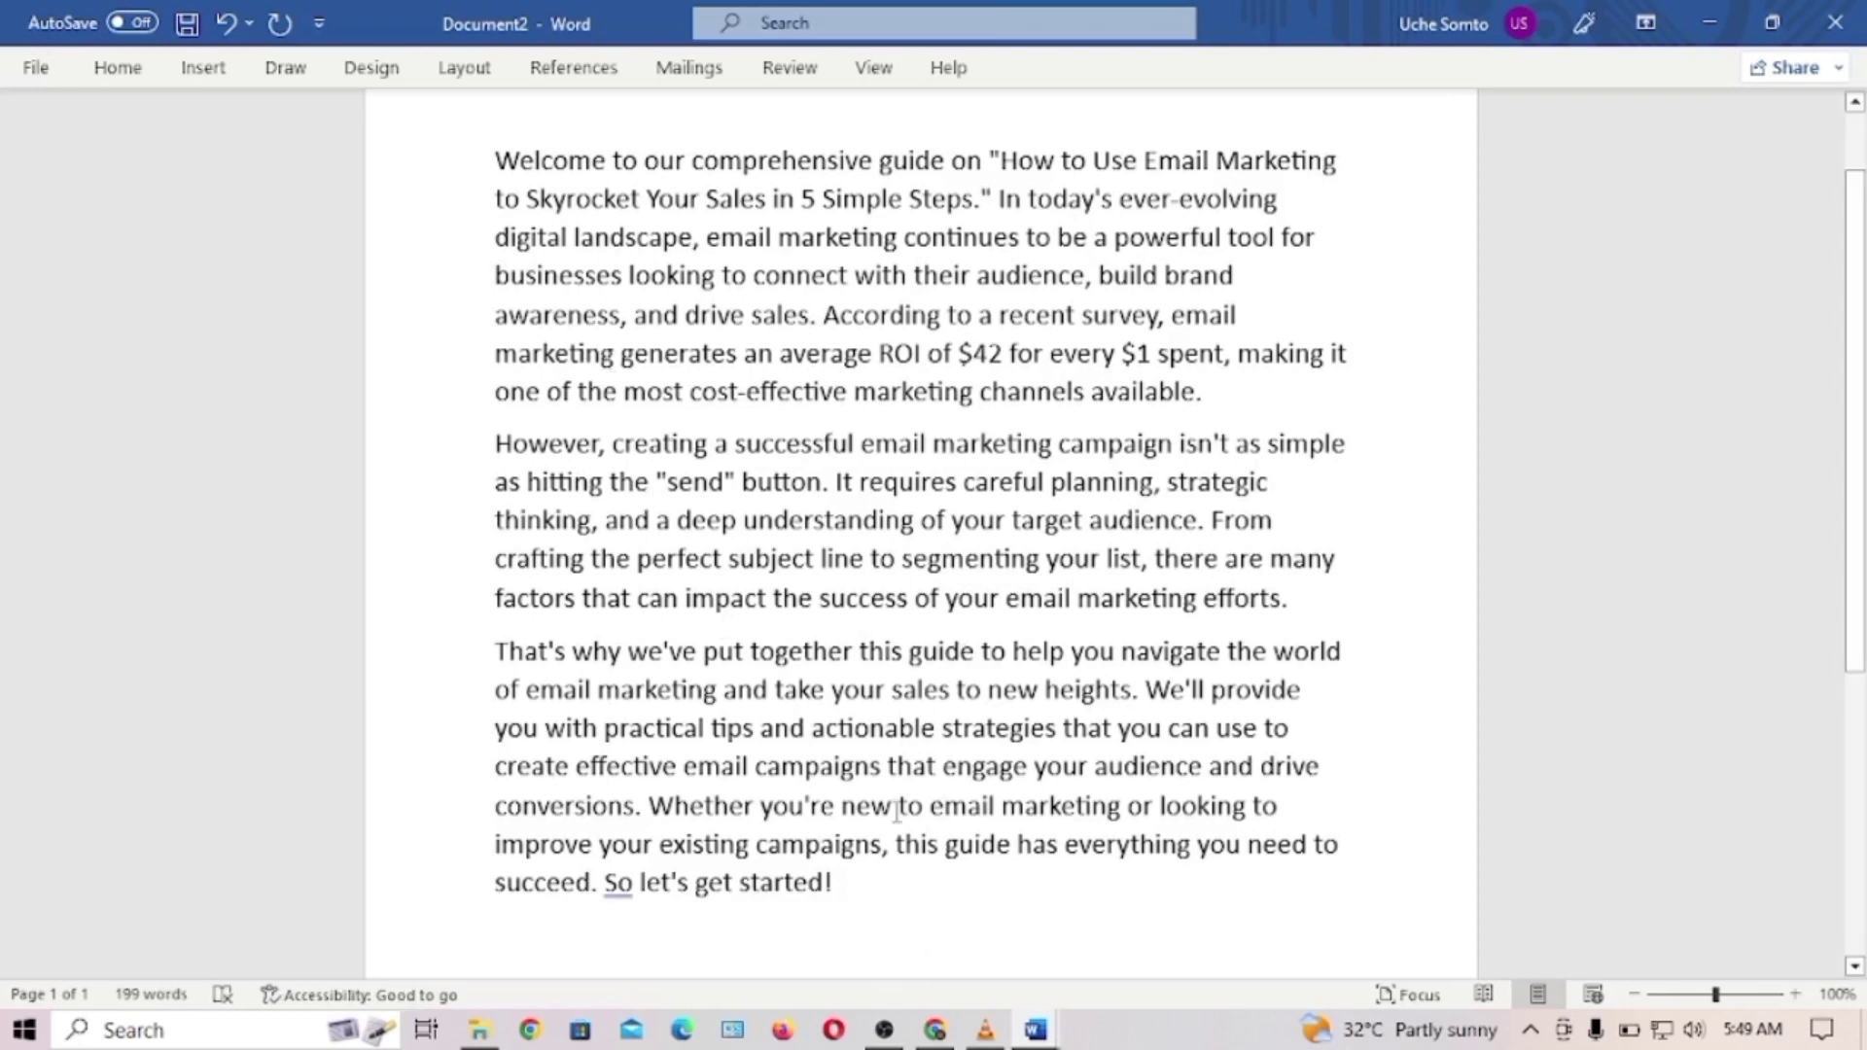
pyautogui.hotkey('alt', 'Tab')
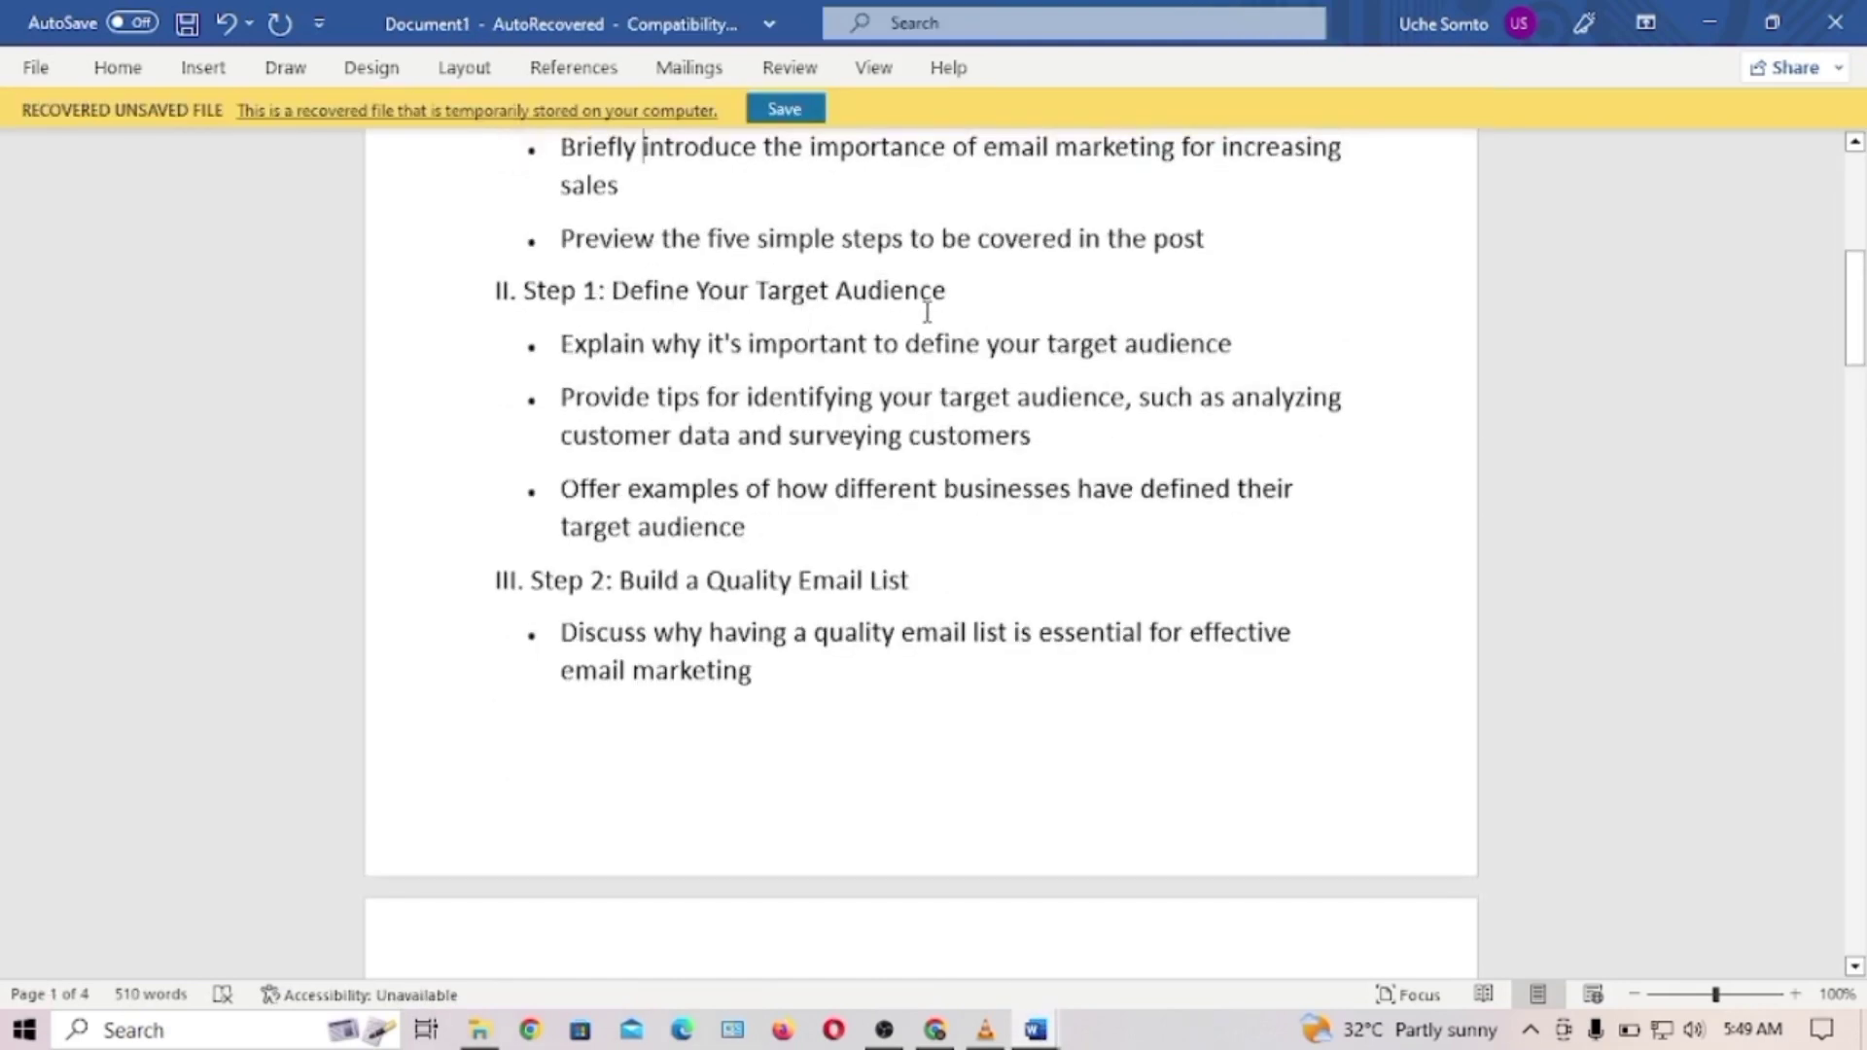
# - Select the Step 1 point 'Explain why it's important to define your target audience' for ChatGPT
pyautogui.moveTo(946, 292); pyautogui.dragTo(545, 287)
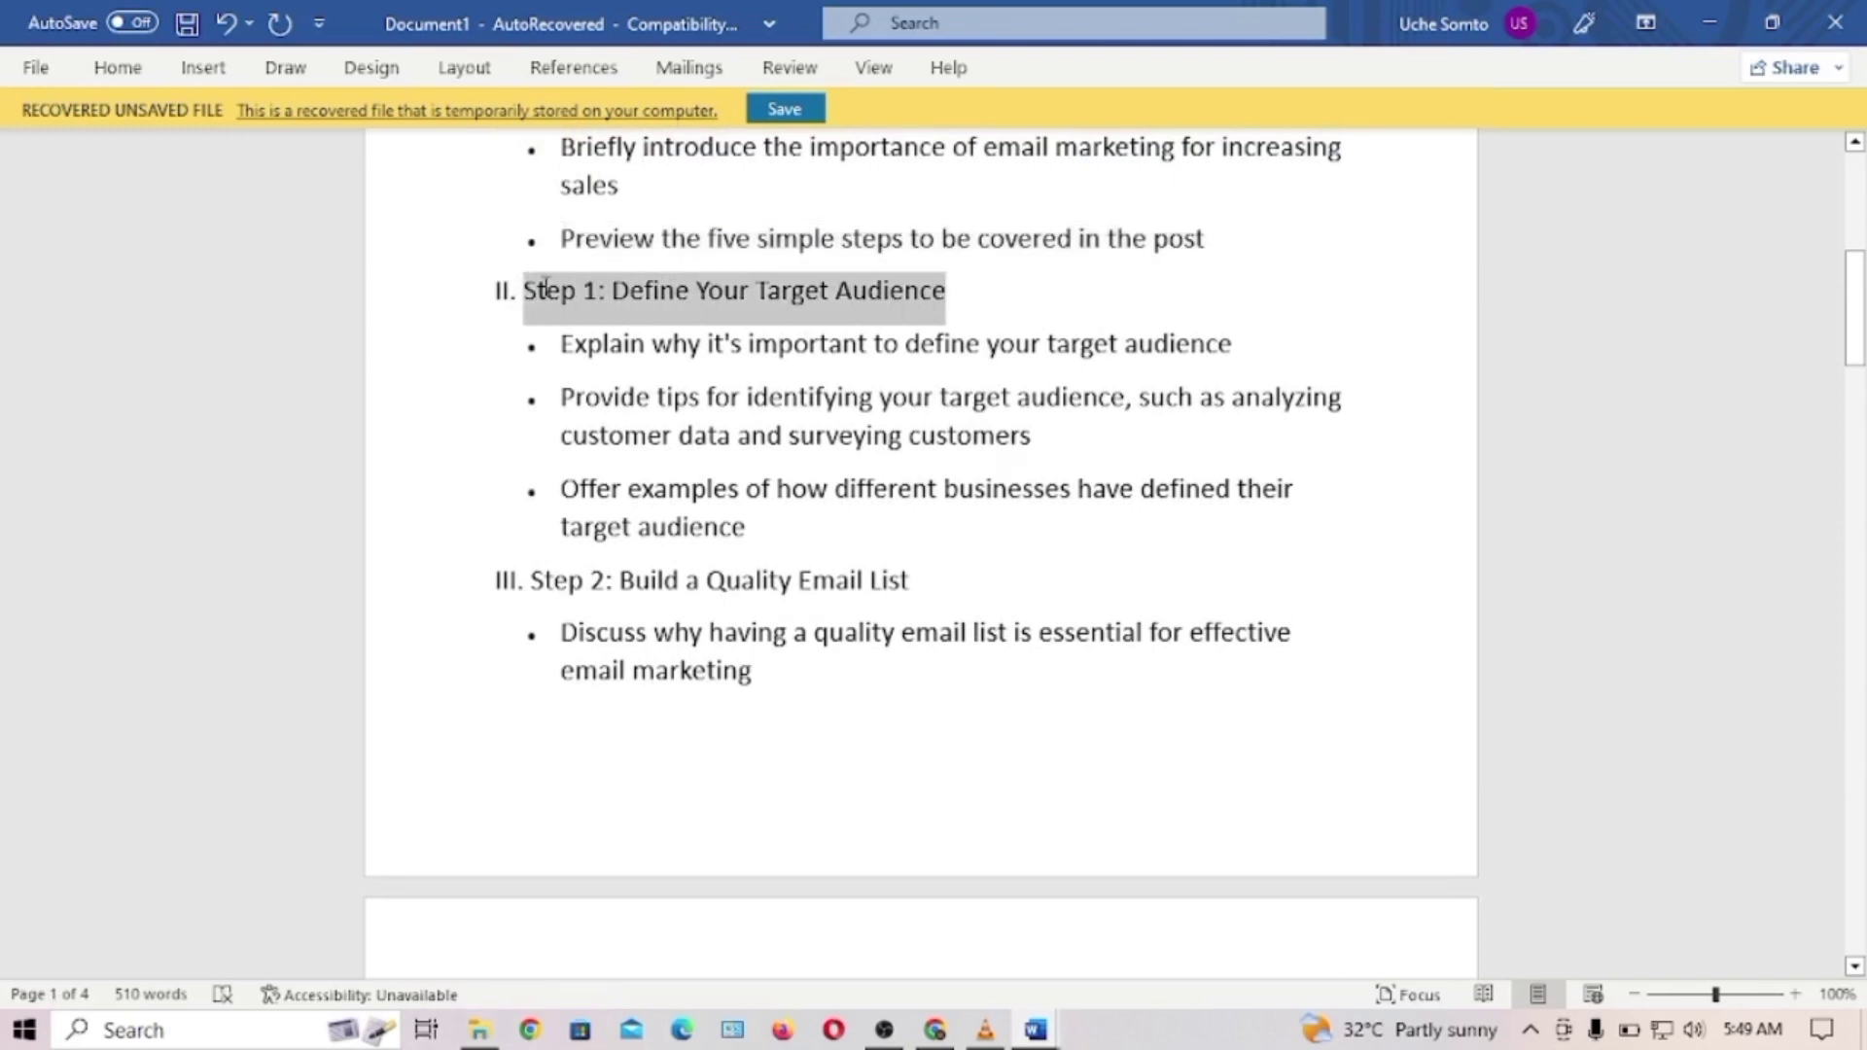
pyautogui.click(610, 348)
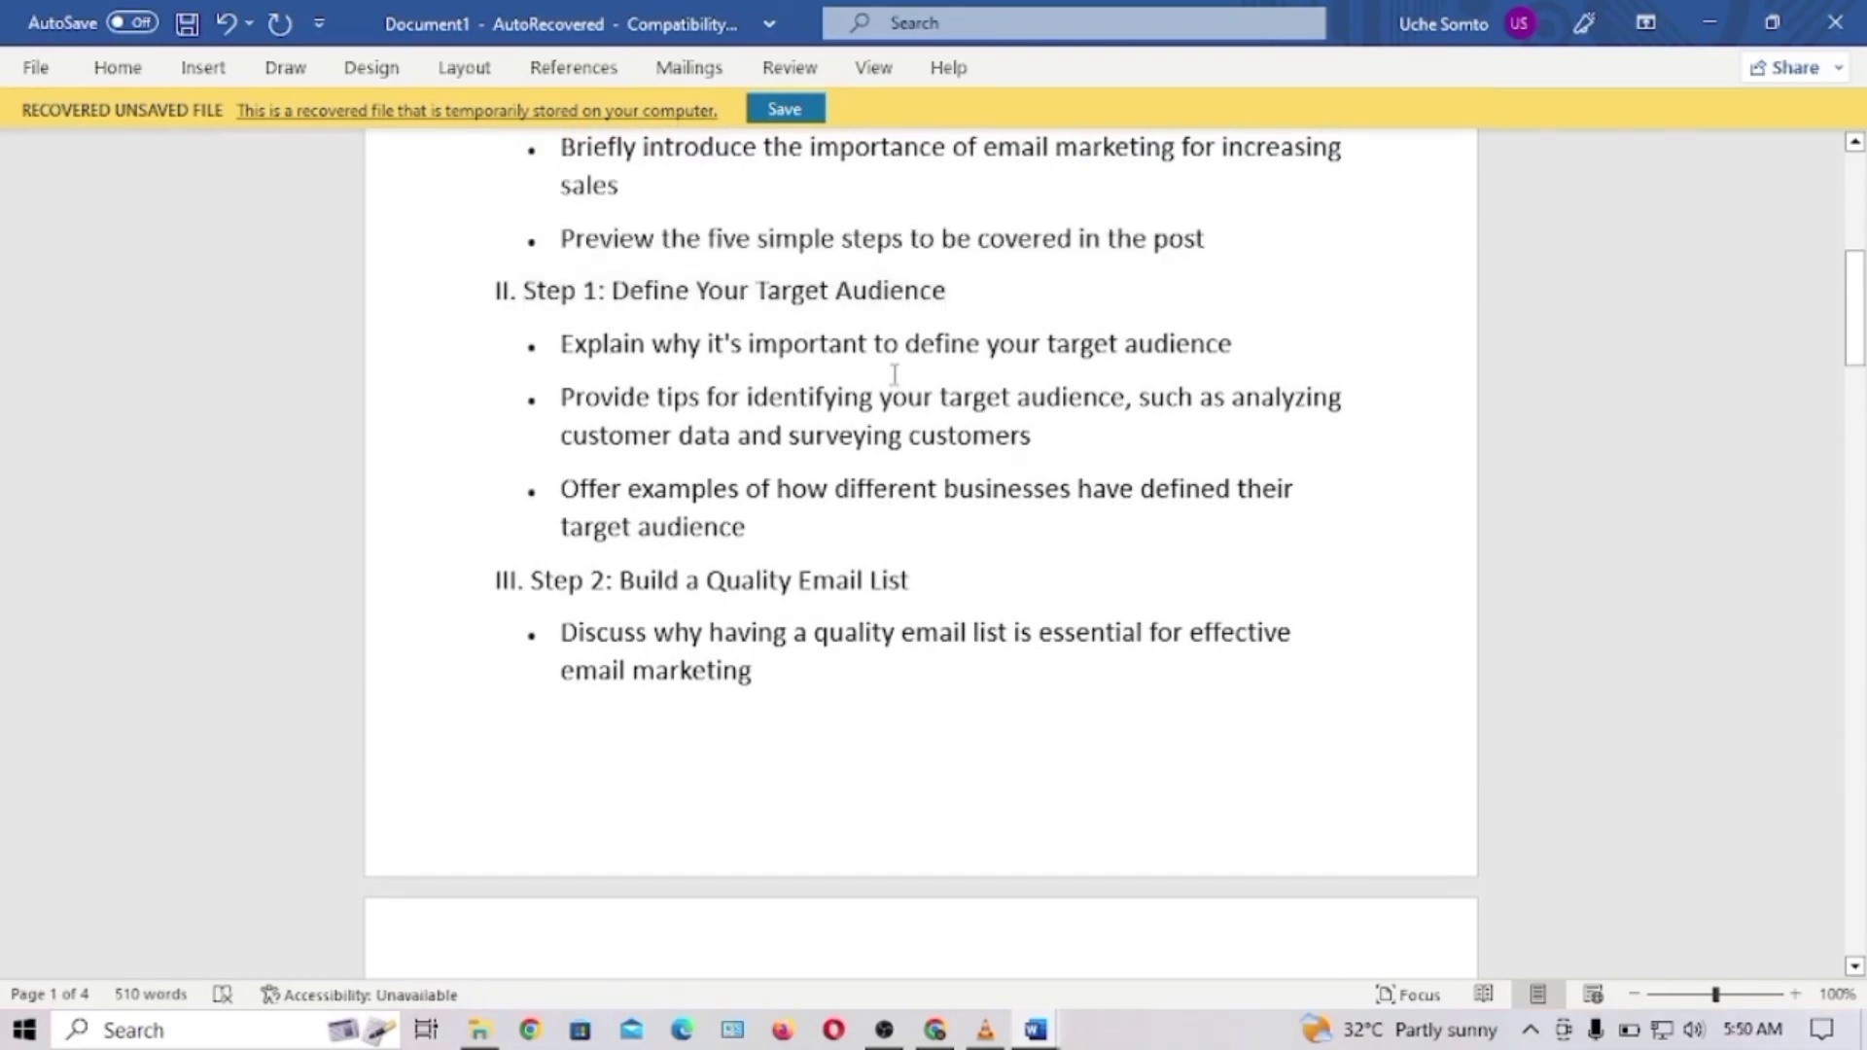
pyautogui.moveTo(1235, 342); pyautogui.dragTo(652, 319)
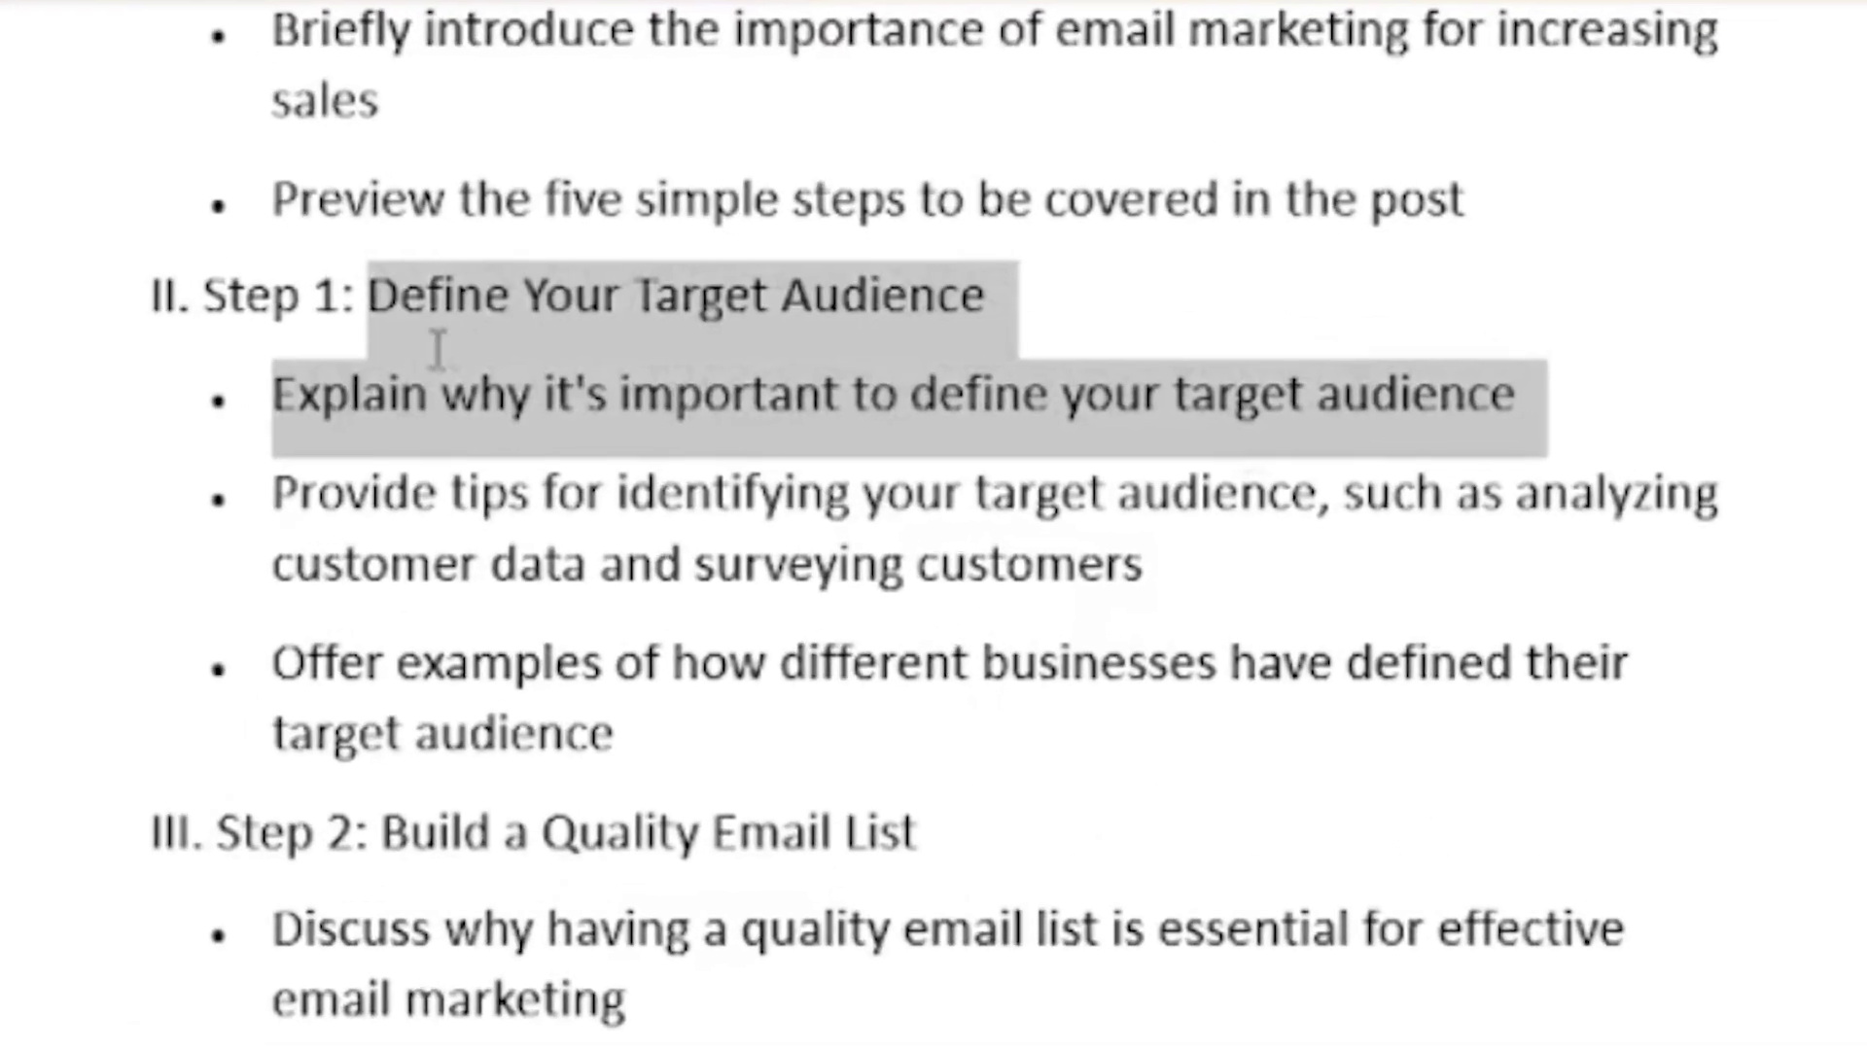
pyautogui.moveTo(448, 348); pyautogui.dragTo(403, 379)
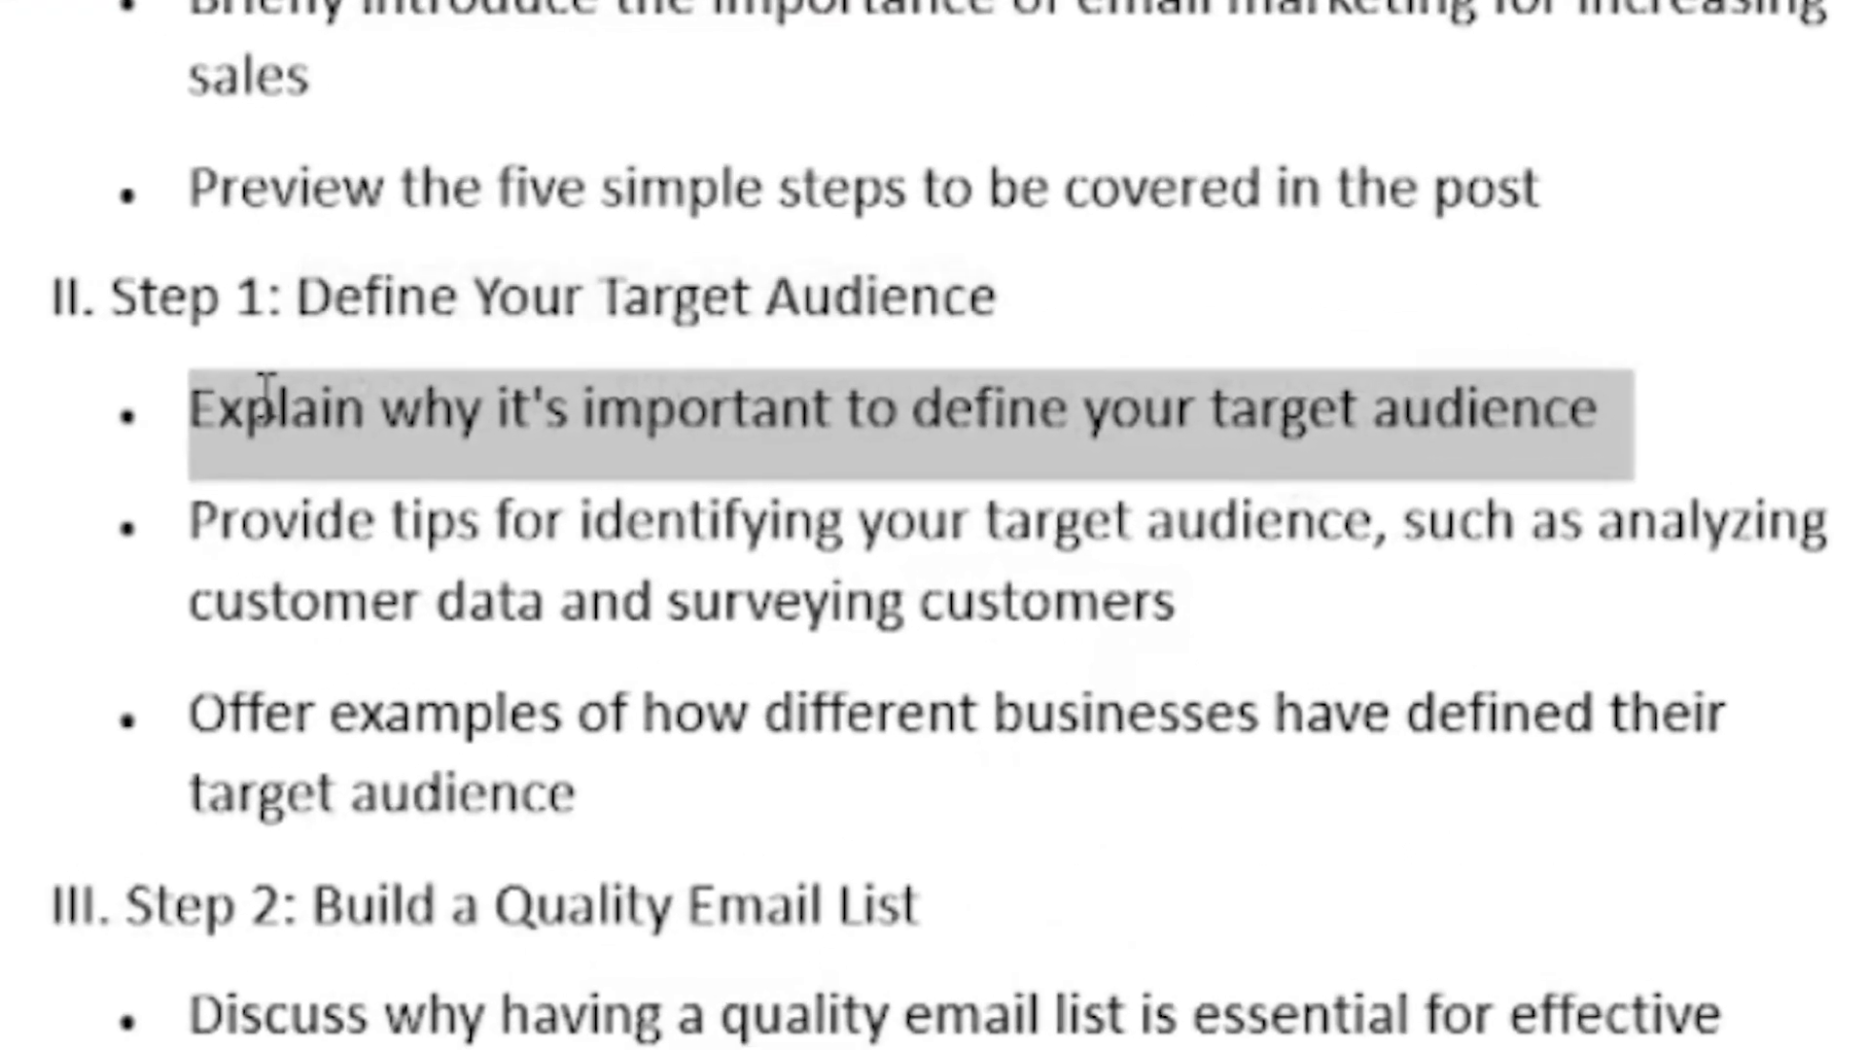
pyautogui.moveTo(265, 399); pyautogui.dragTo(308, 436)
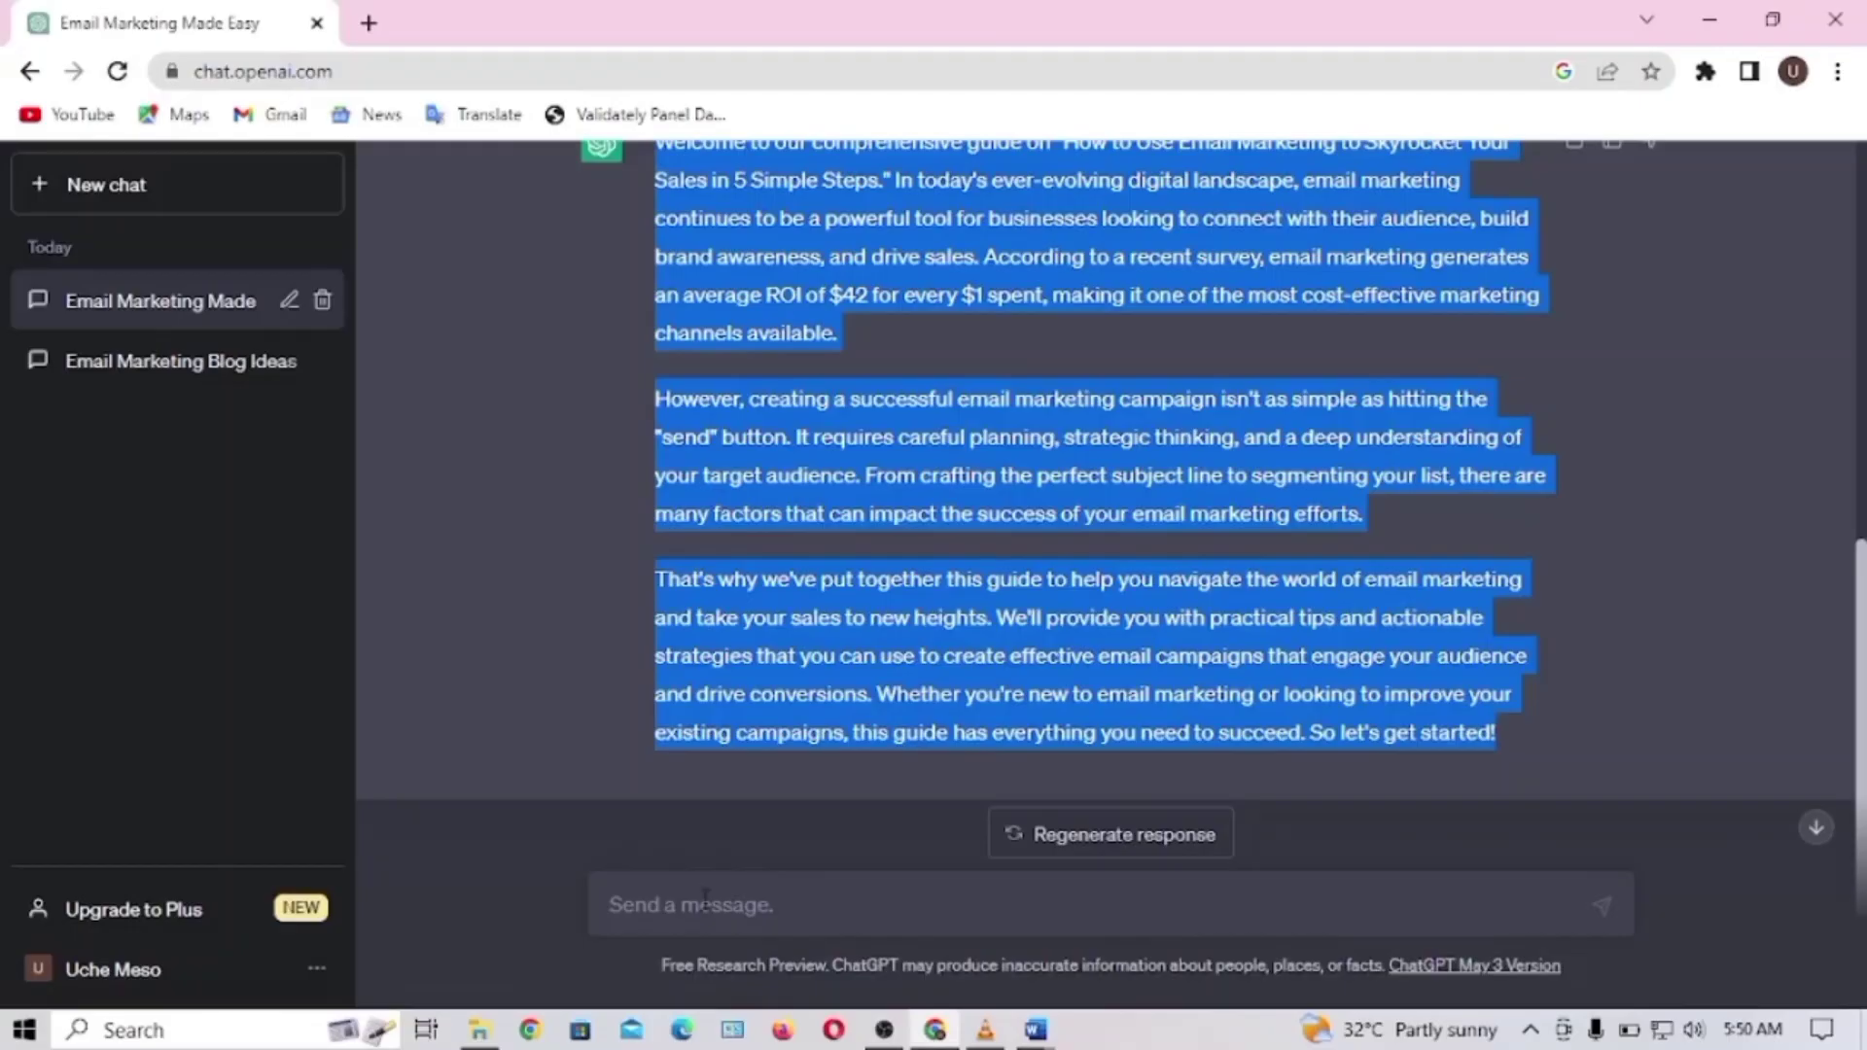
pyautogui.click(705, 896)
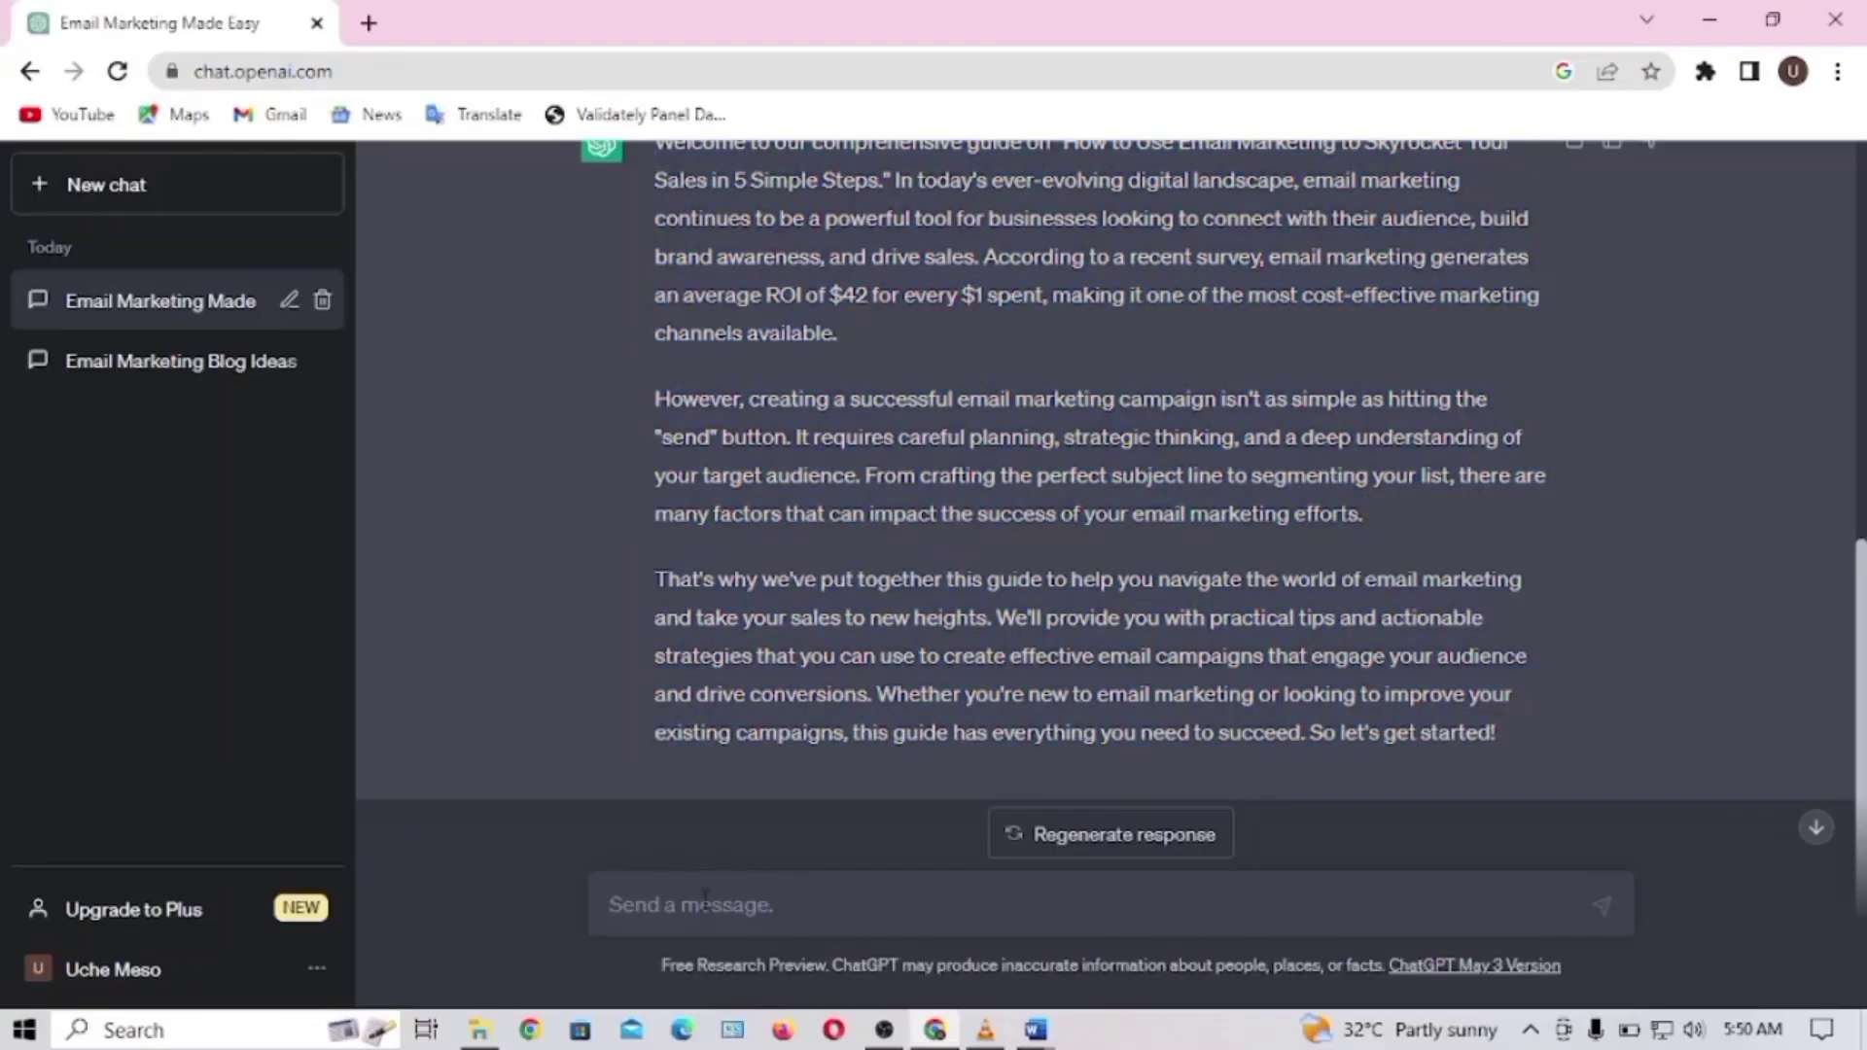
# - Ask ChatGPT to briefly explain why defining the target audience matters and select its answer
pyautogui.write("• Explain why it's important to define your target audience")
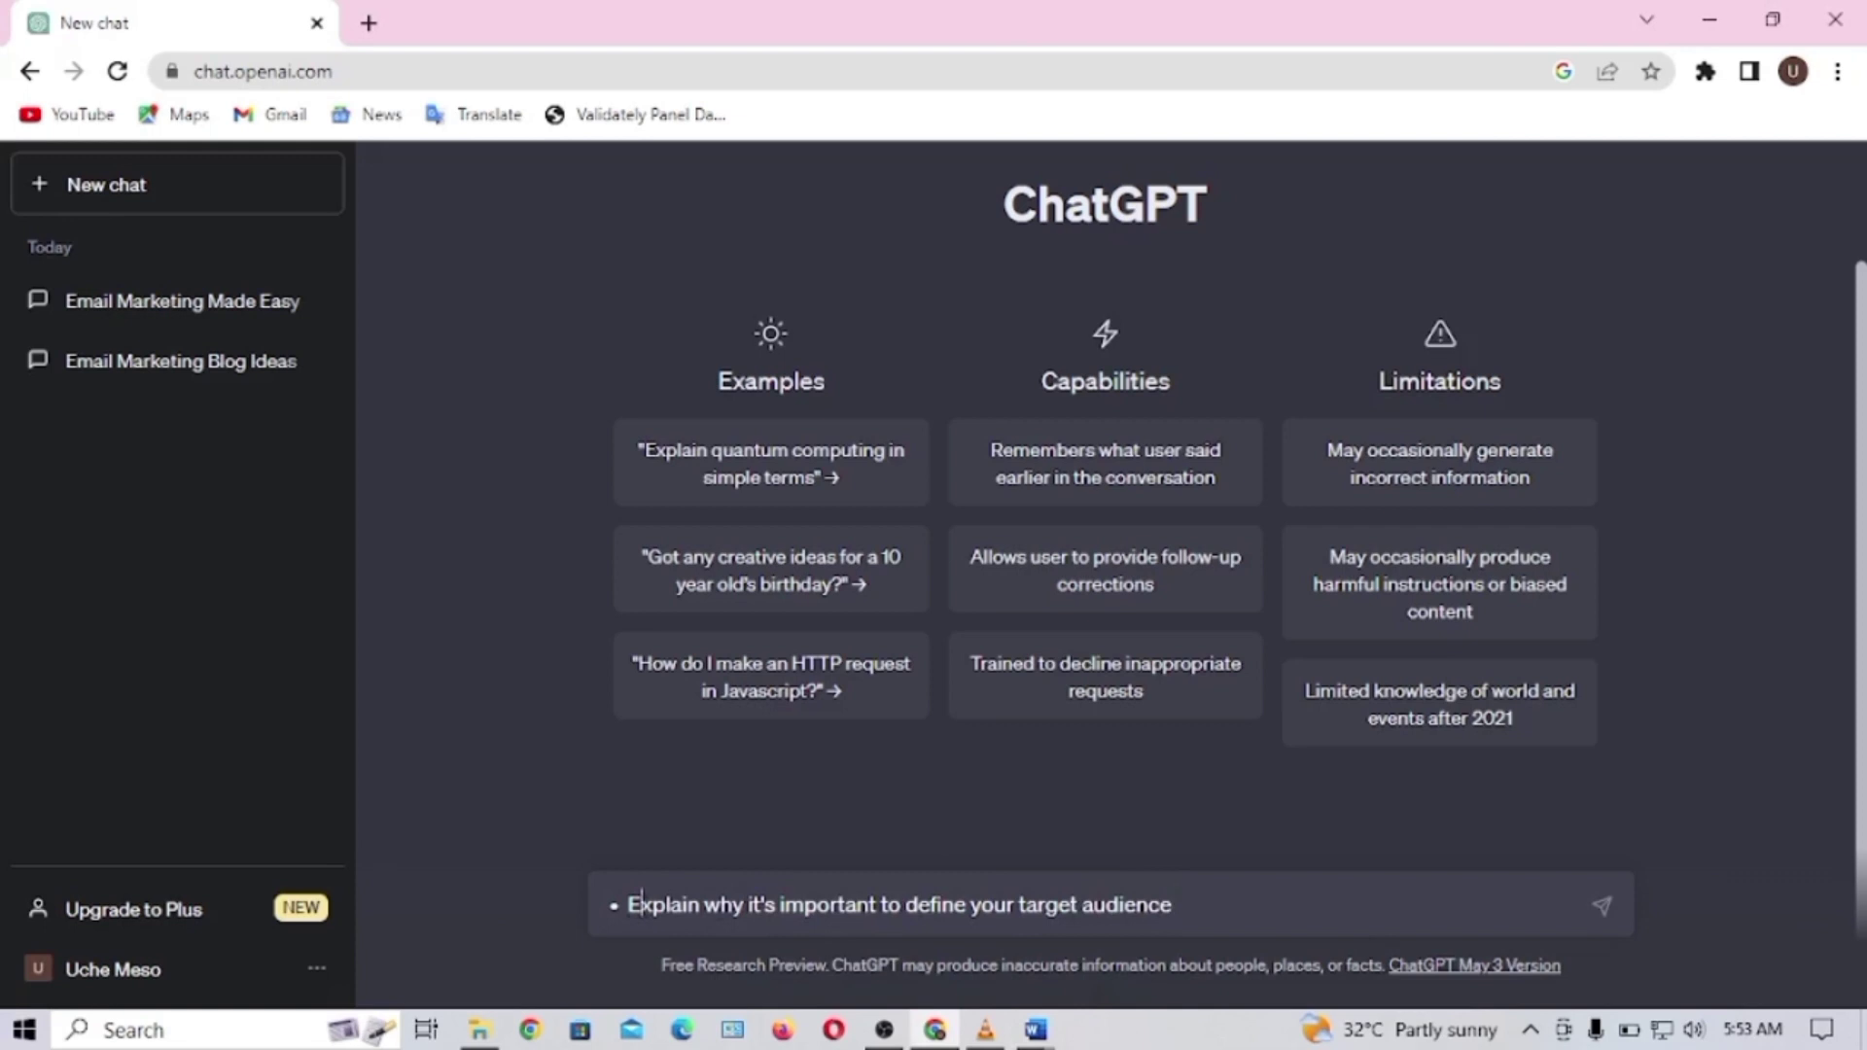
pyautogui.press('BackSpace')
pyautogui.press('BackSpace')
pyautogui.press('BackSpace')
pyautogui.write('briefly e')
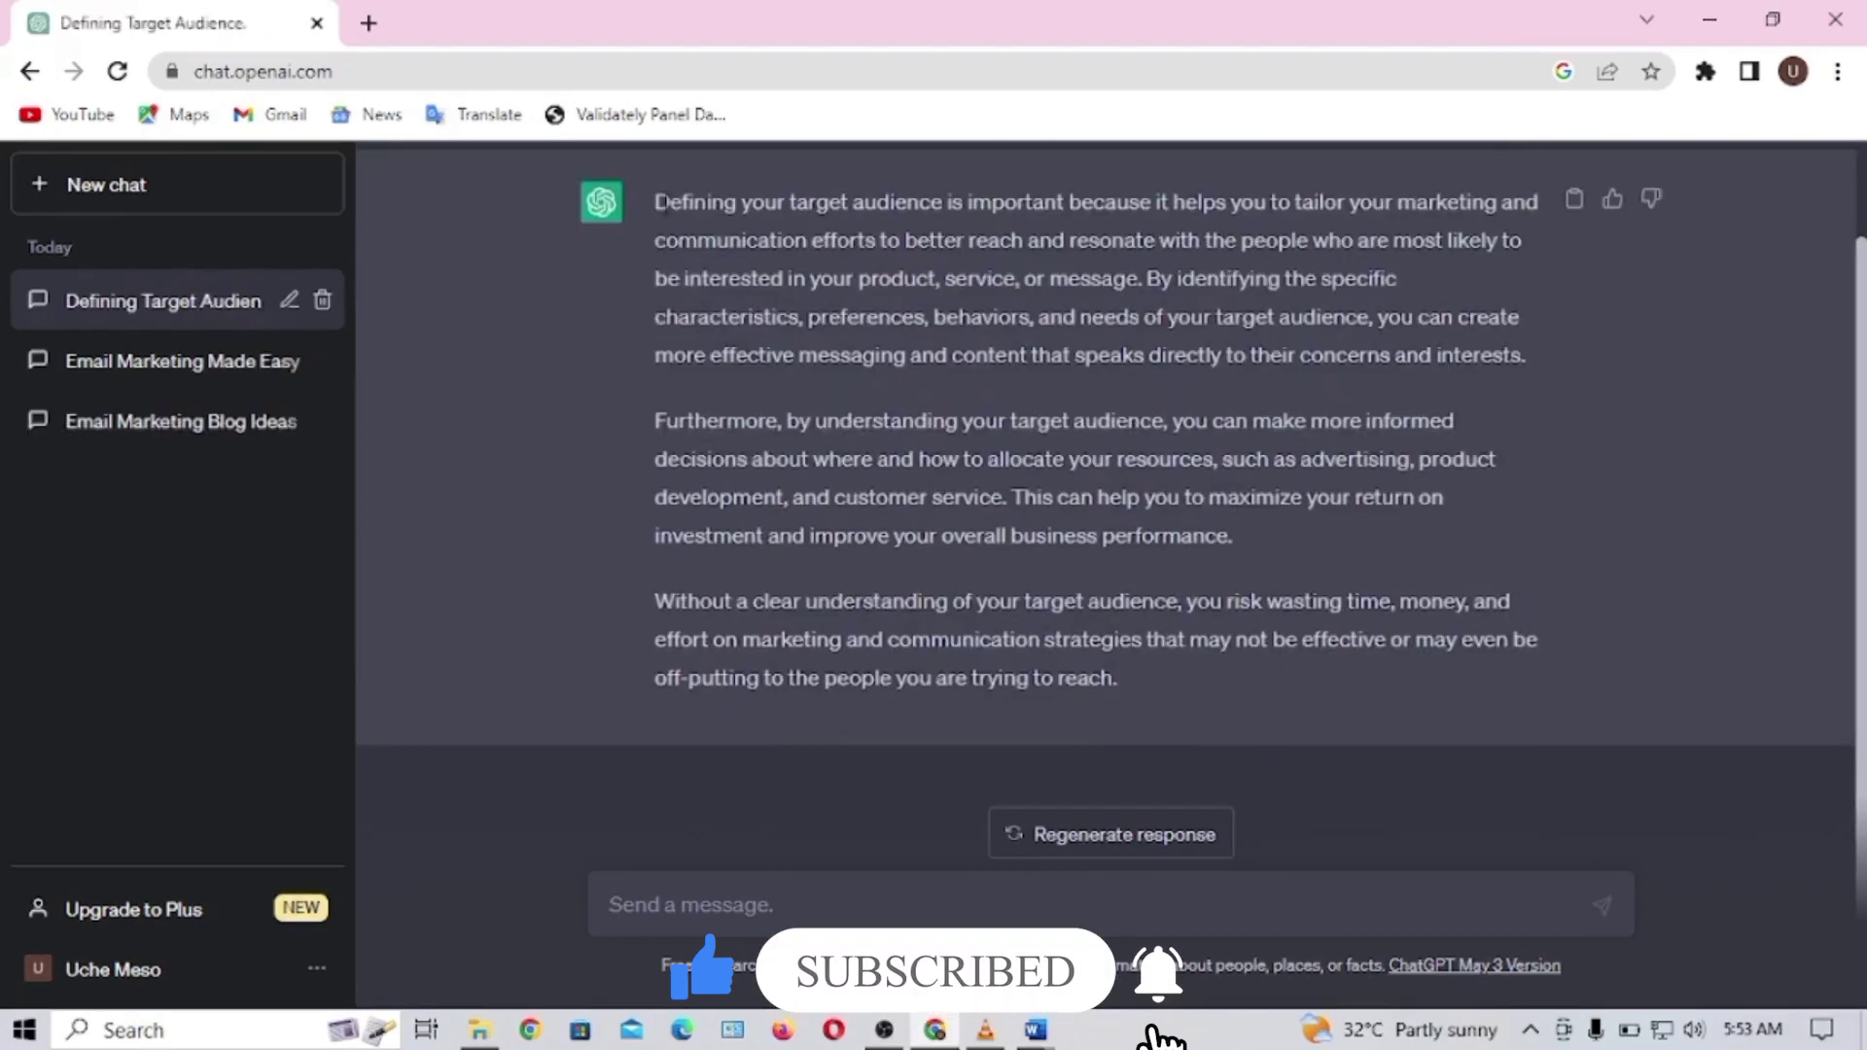
pyautogui.moveTo(654, 201); pyautogui.dragTo(1146, 670)
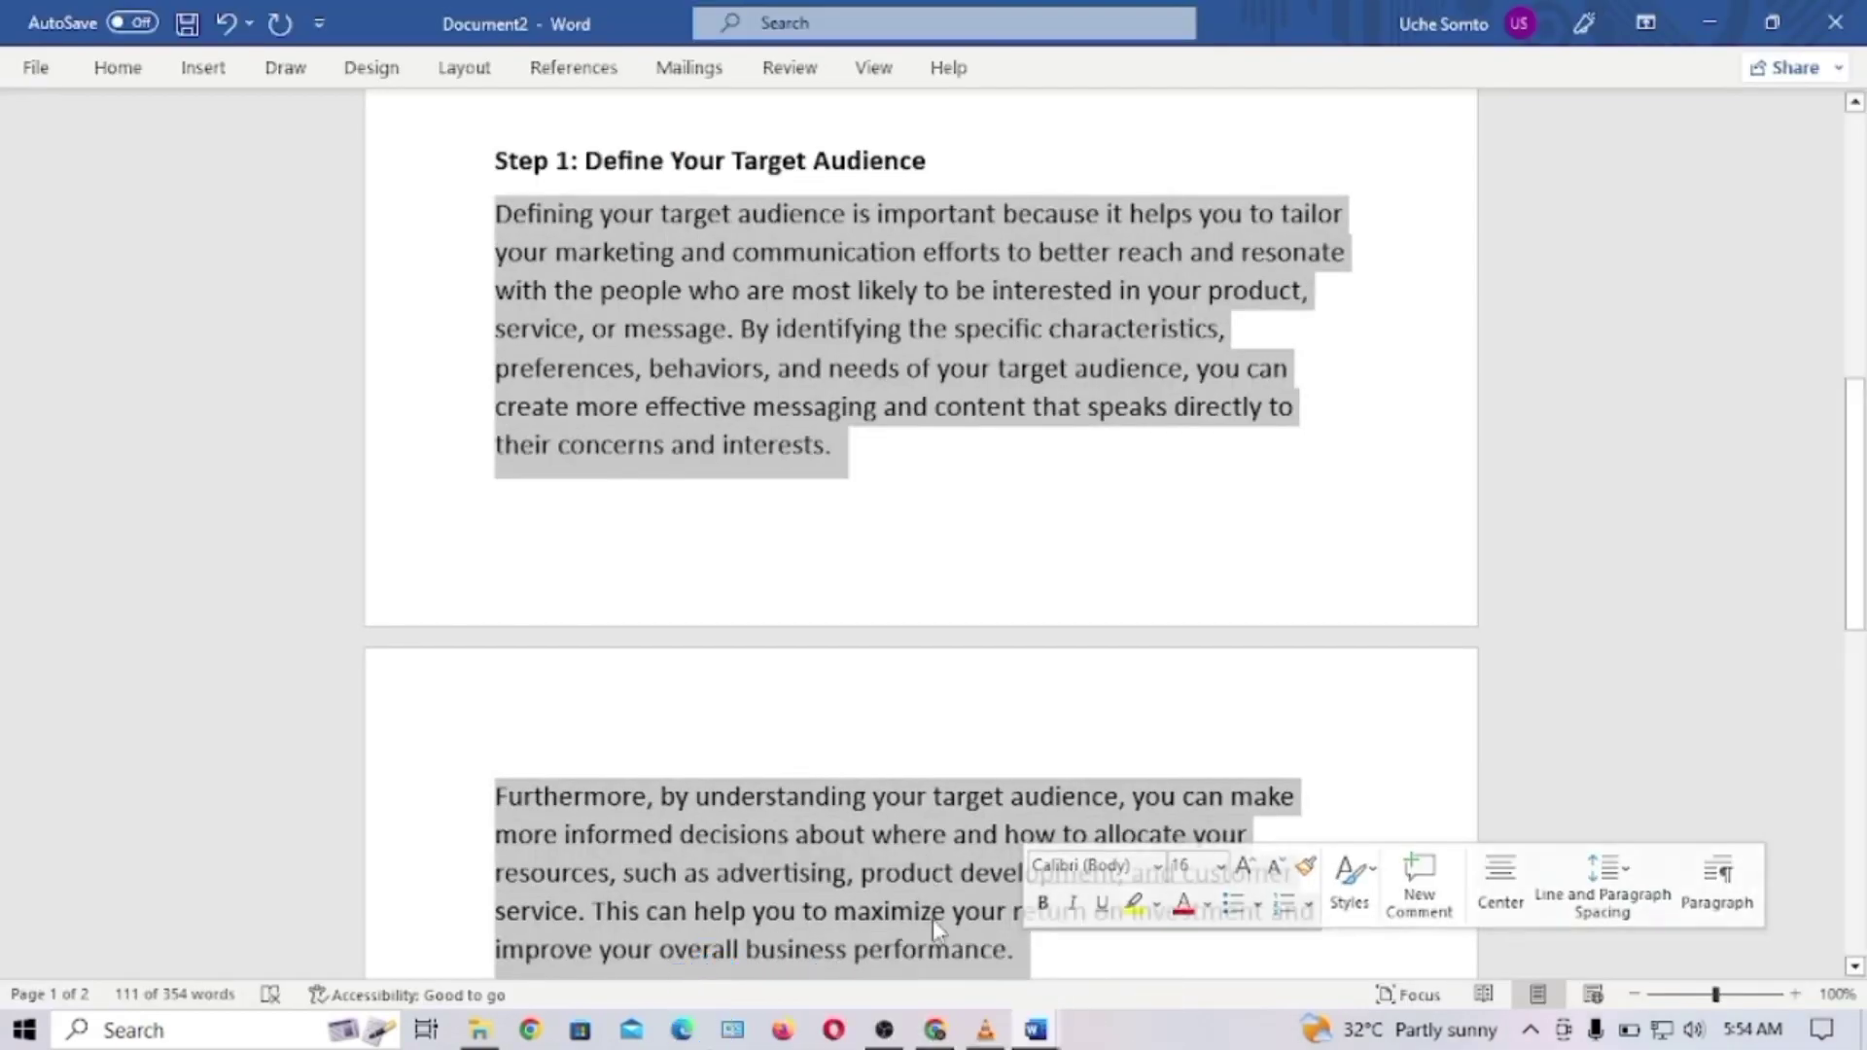
# - Select the 'Provide tips for identifying your target audience' point in the recovered outline document
pyautogui.moveTo(1034, 1031)
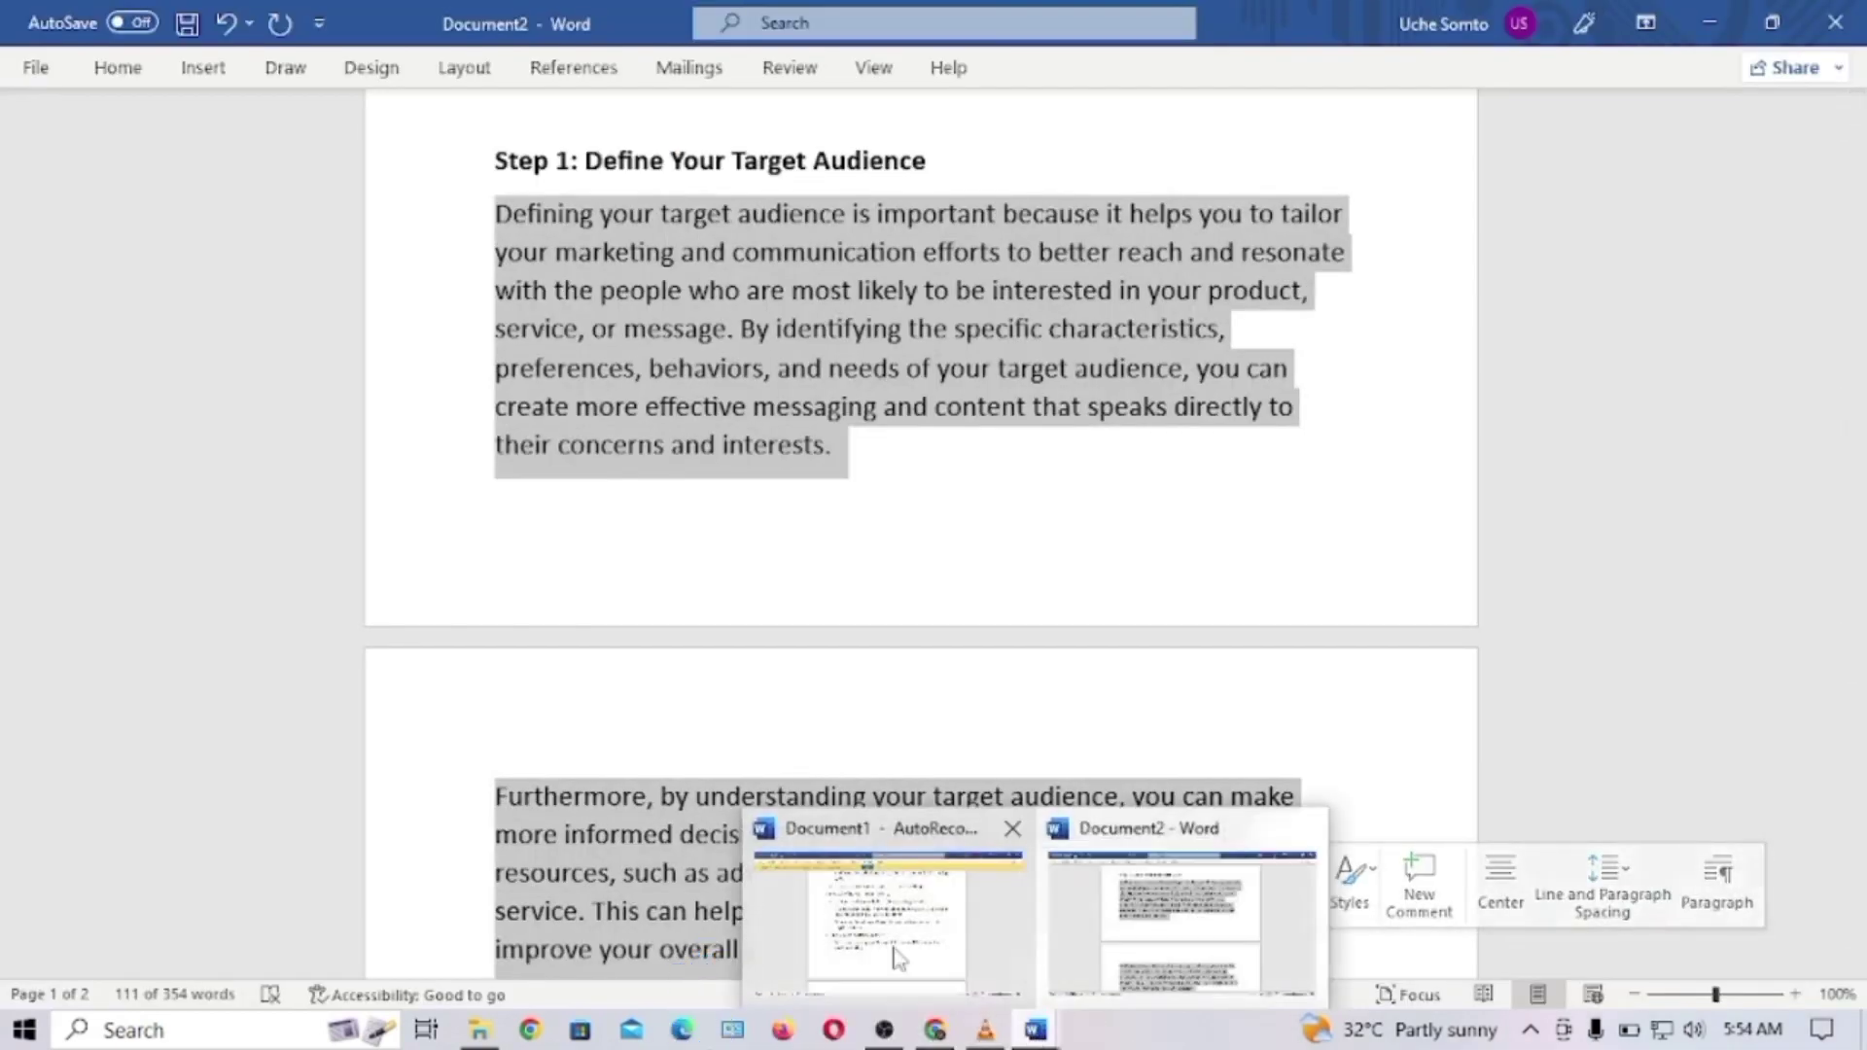
pyautogui.click(890, 928)
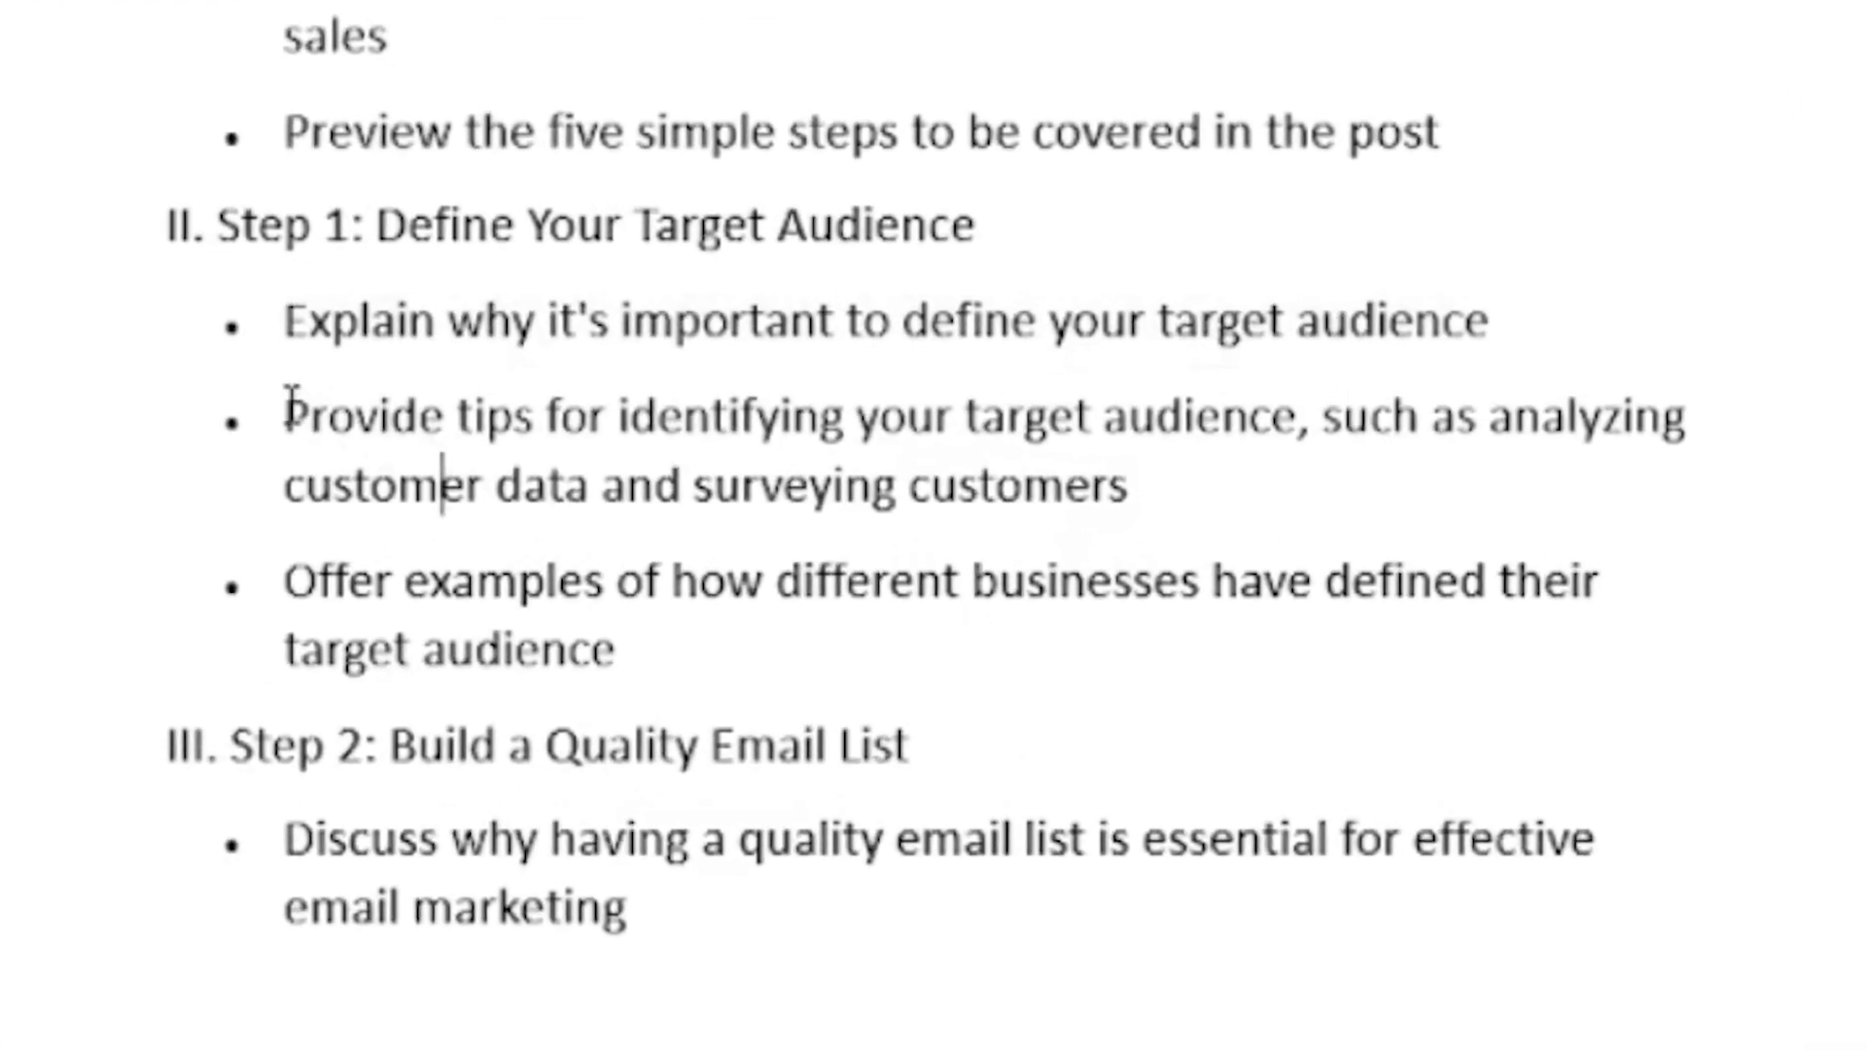
pyautogui.moveTo(181, 423); pyautogui.dragTo(1239, 564)
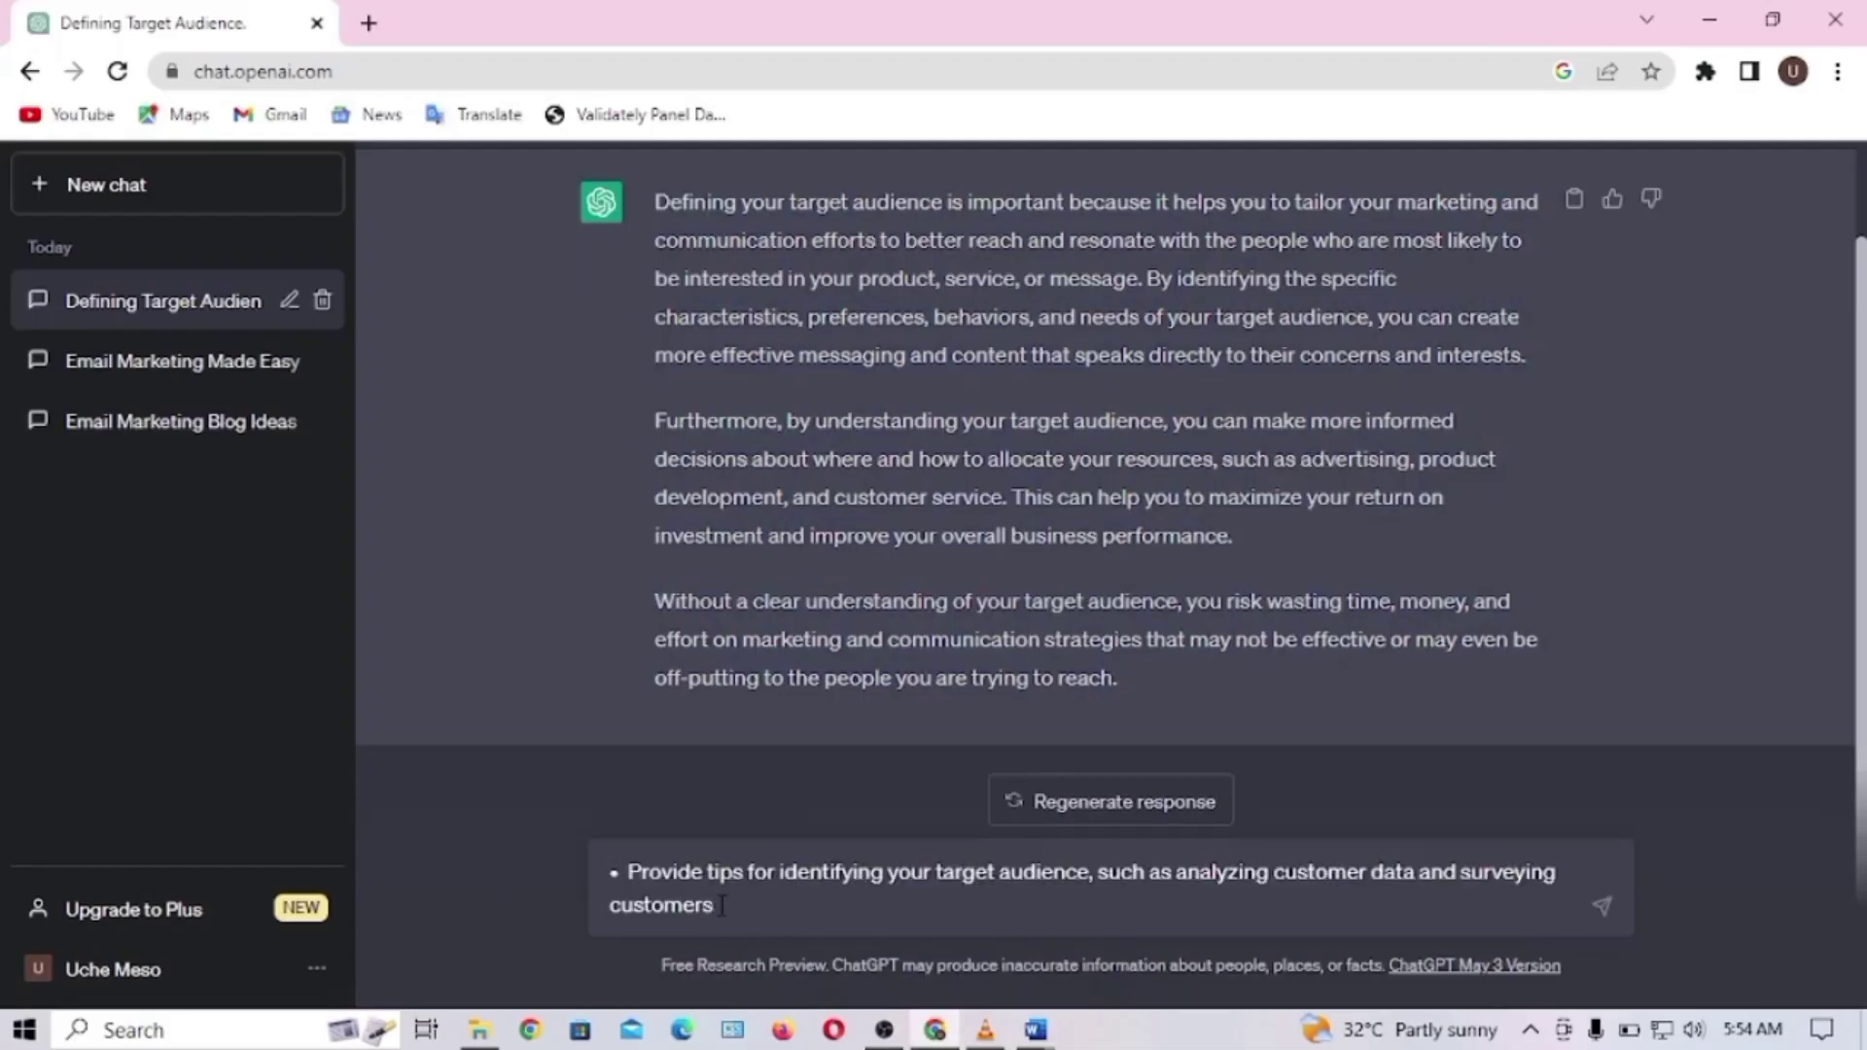
# - Ask ChatGPT to 'Briefly' provide target-audience tips and select the full tips answer
pyautogui.press('BackSpace')
pyautogui.press('BackSpace')
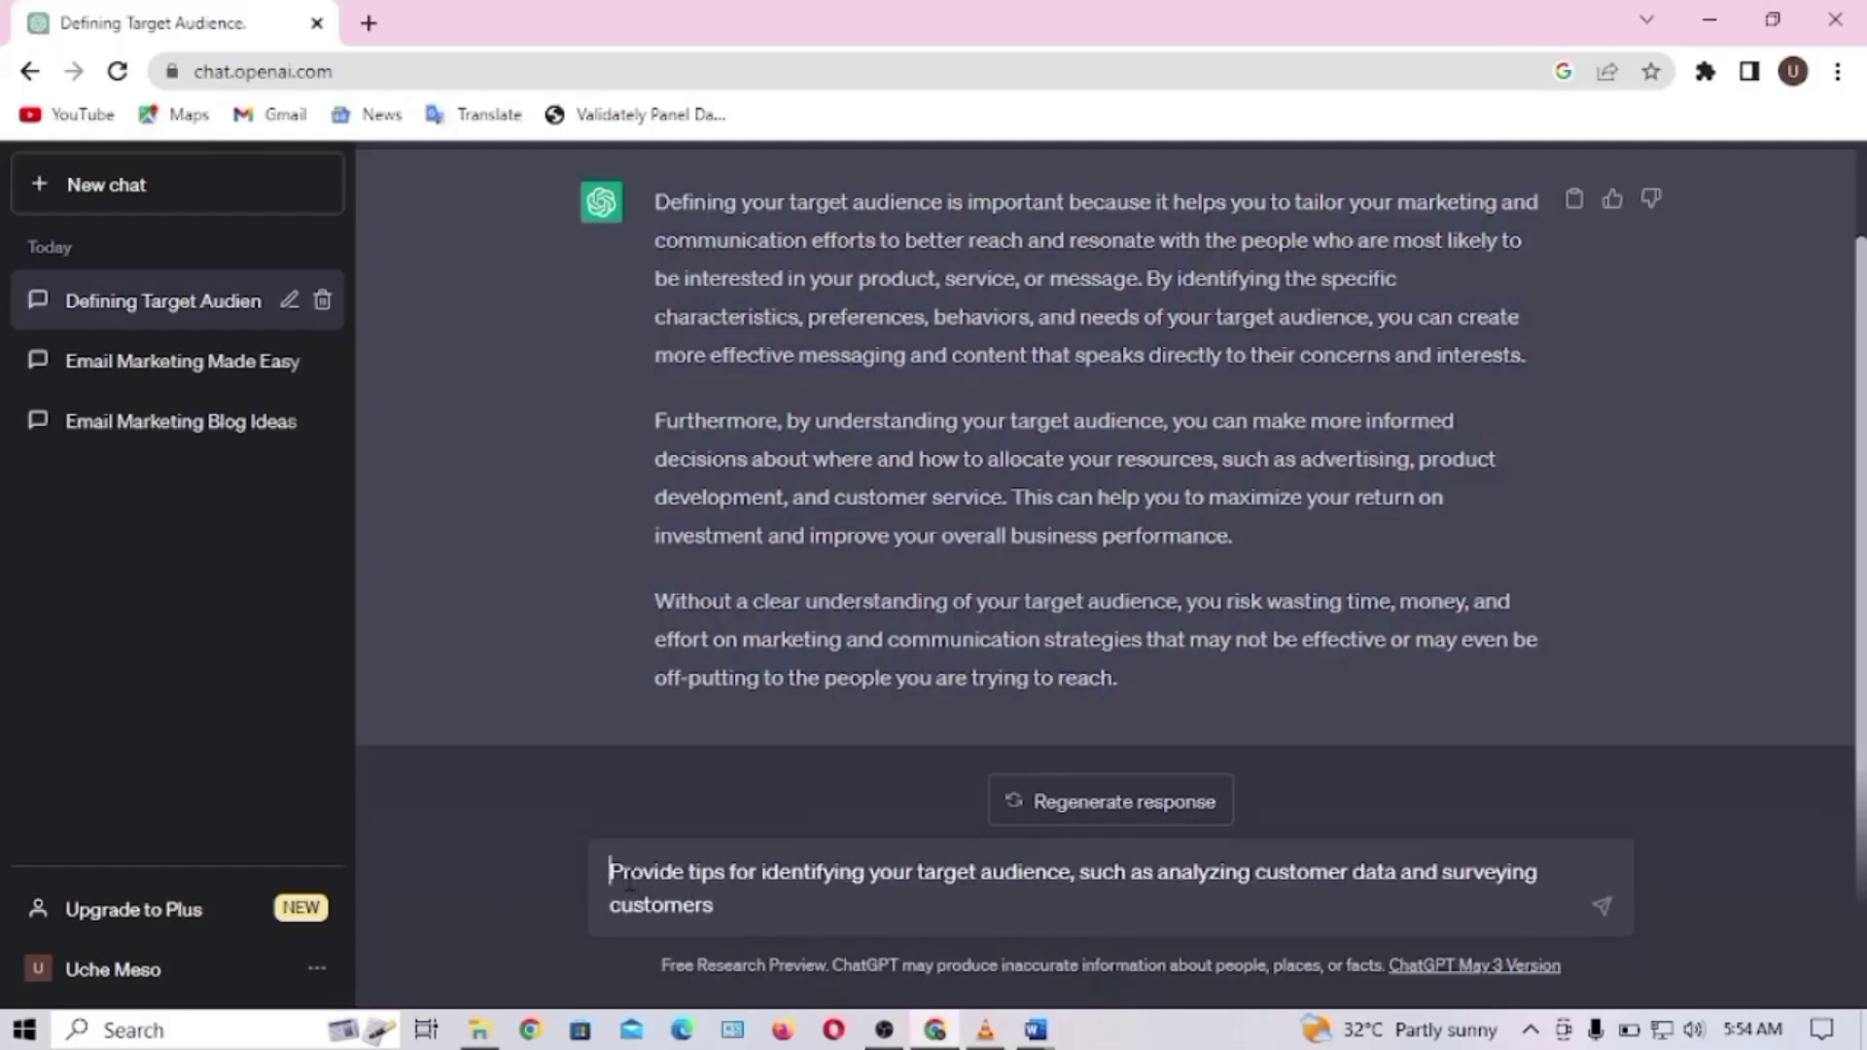
pyautogui.write('Brief')
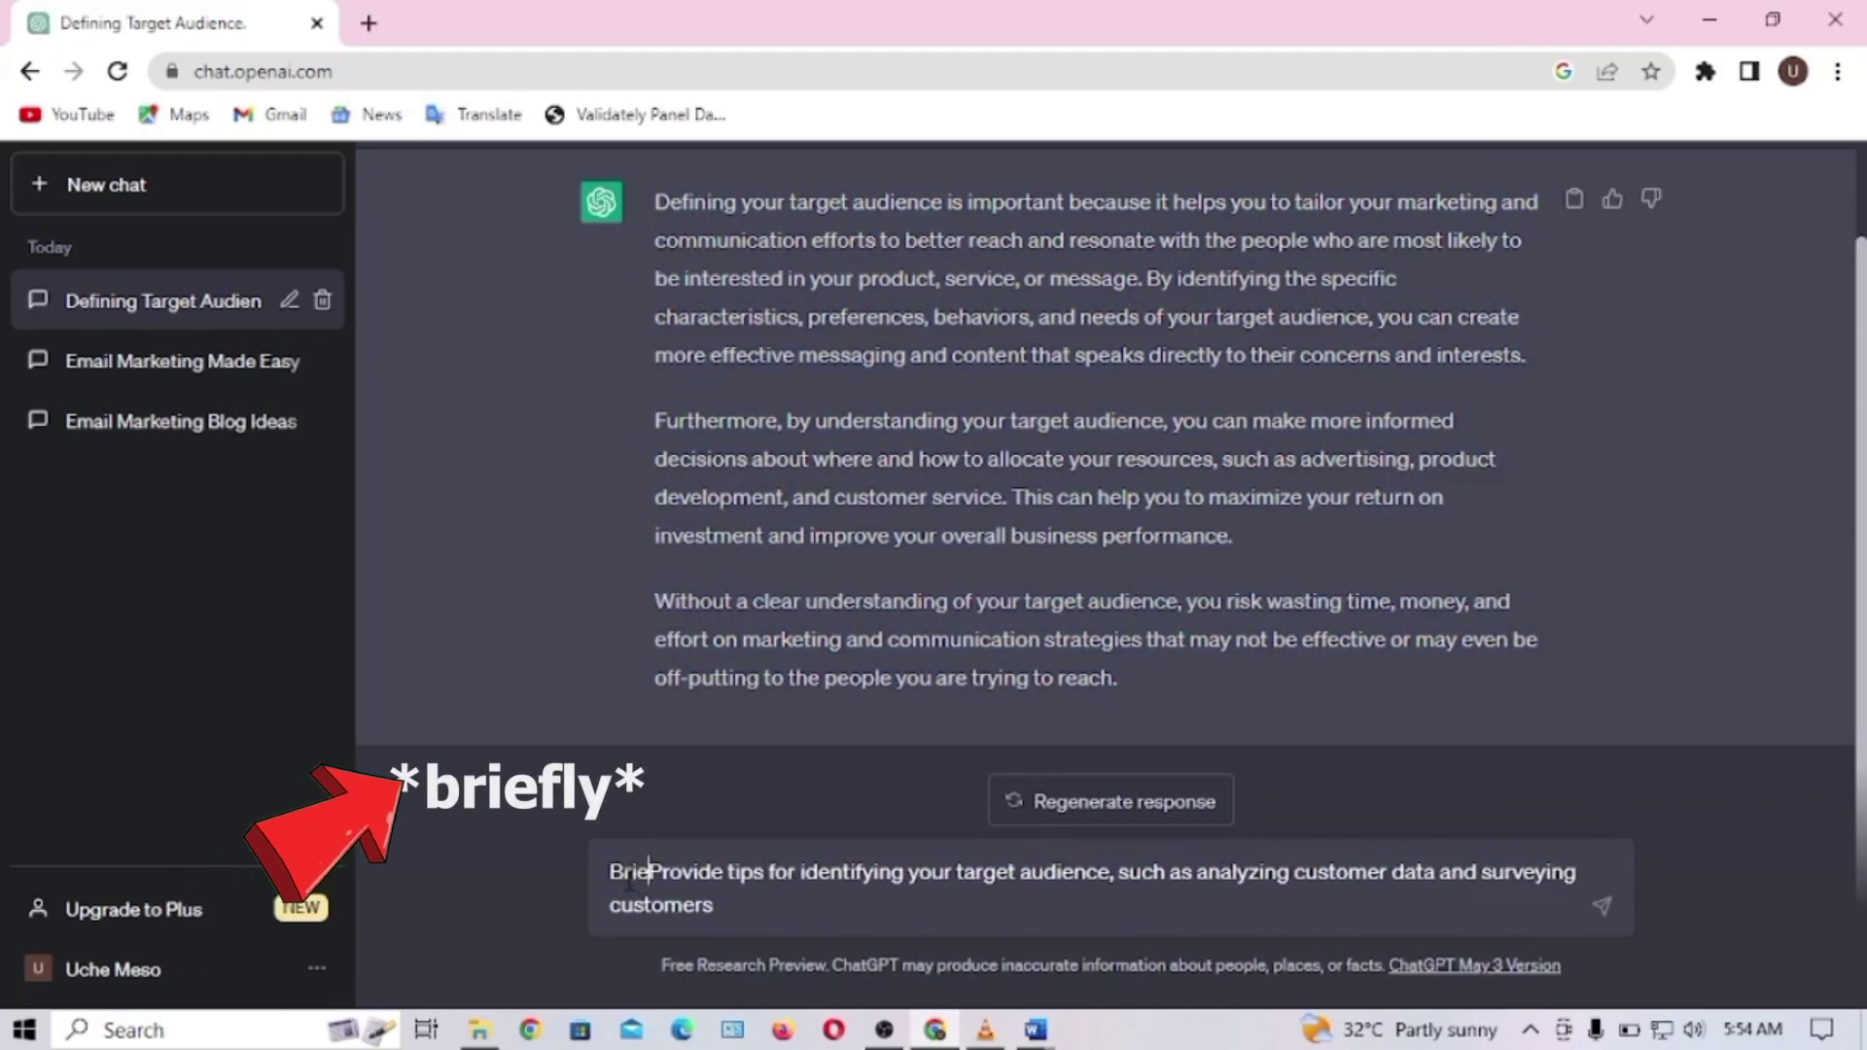
pyautogui.write('ly')
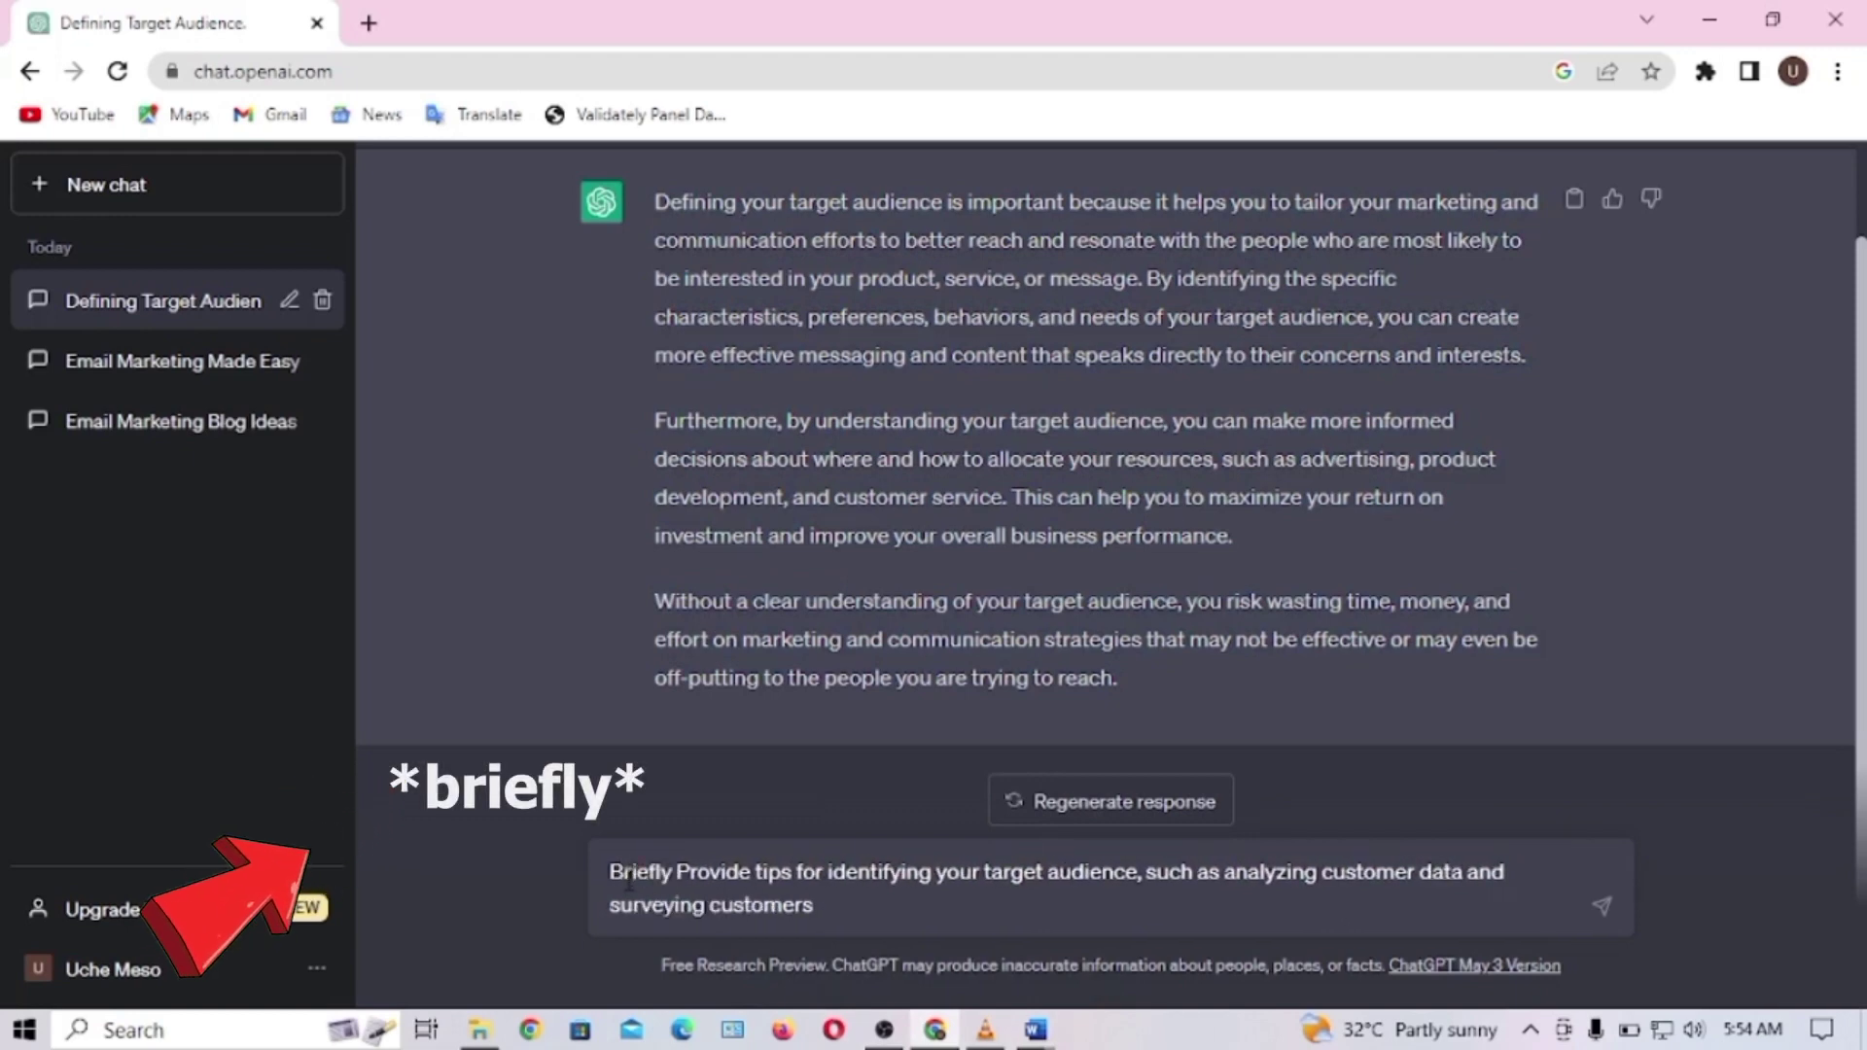
pyautogui.click(1601, 906)
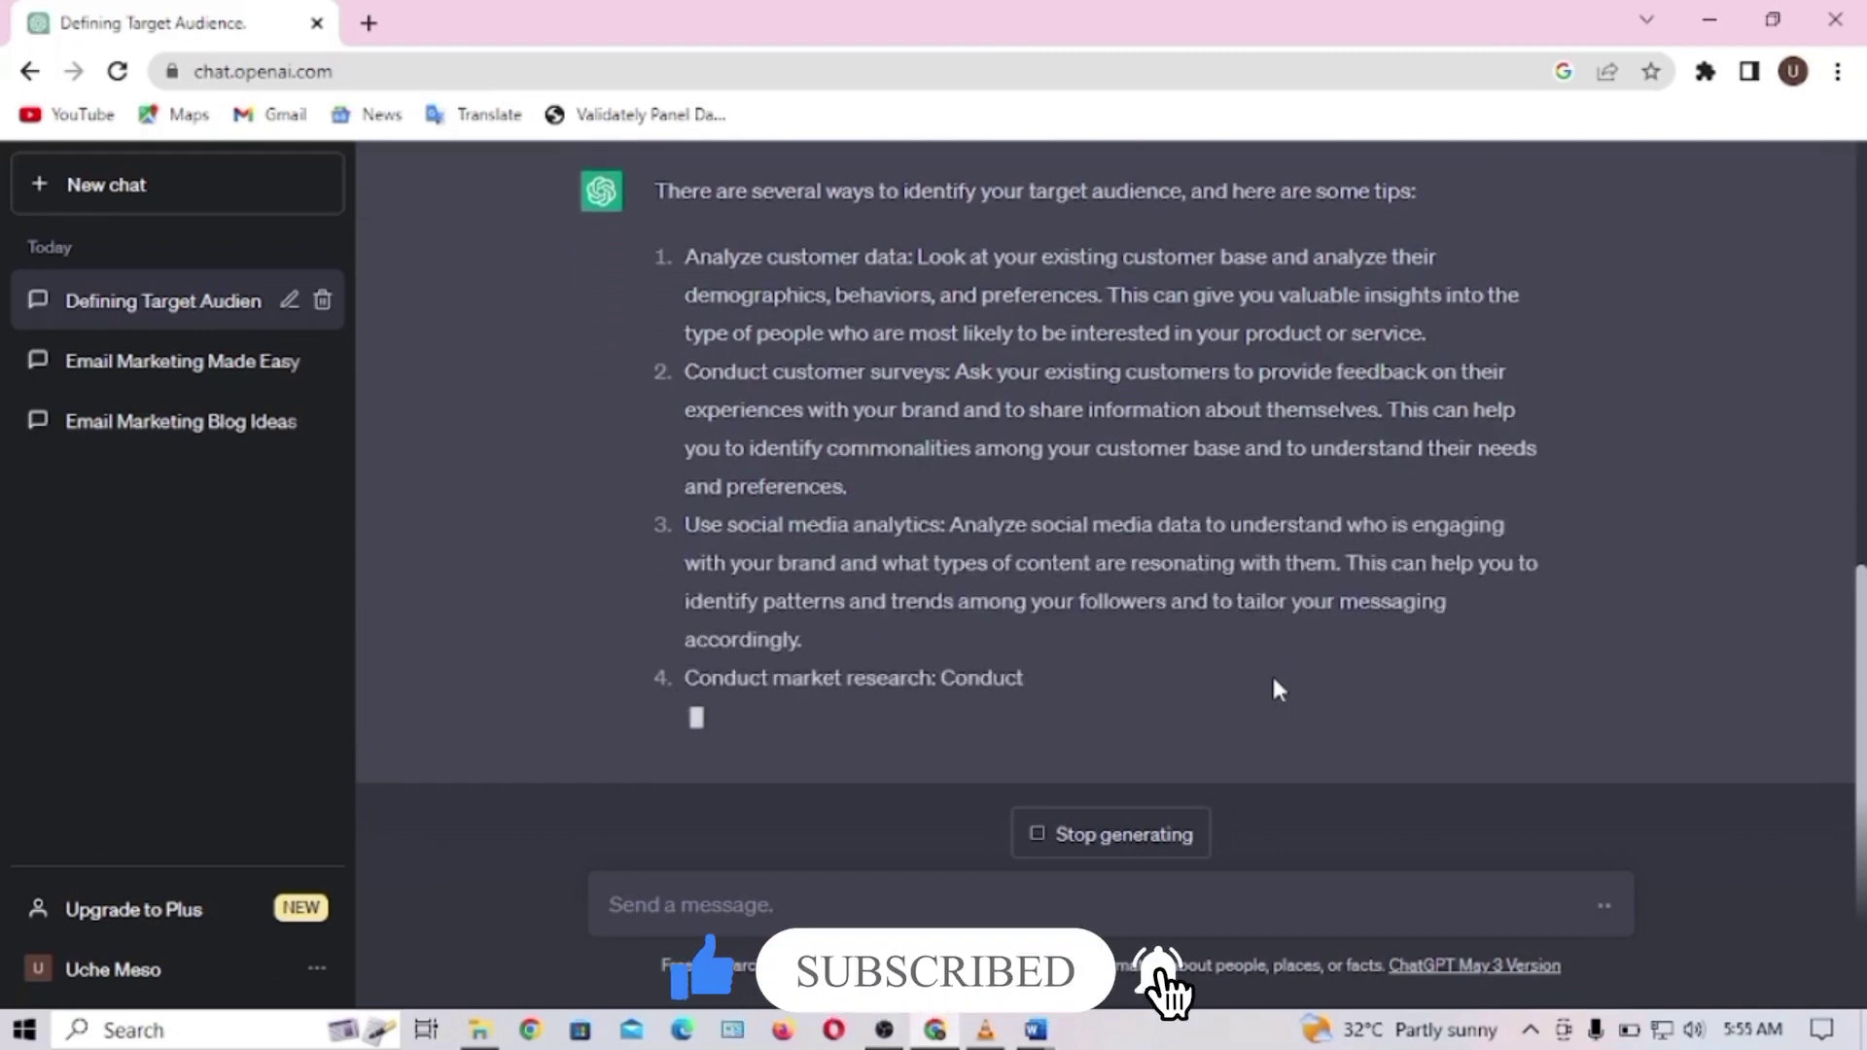
pyautogui.moveTo(650, 178); pyautogui.dragTo(1220, 834)
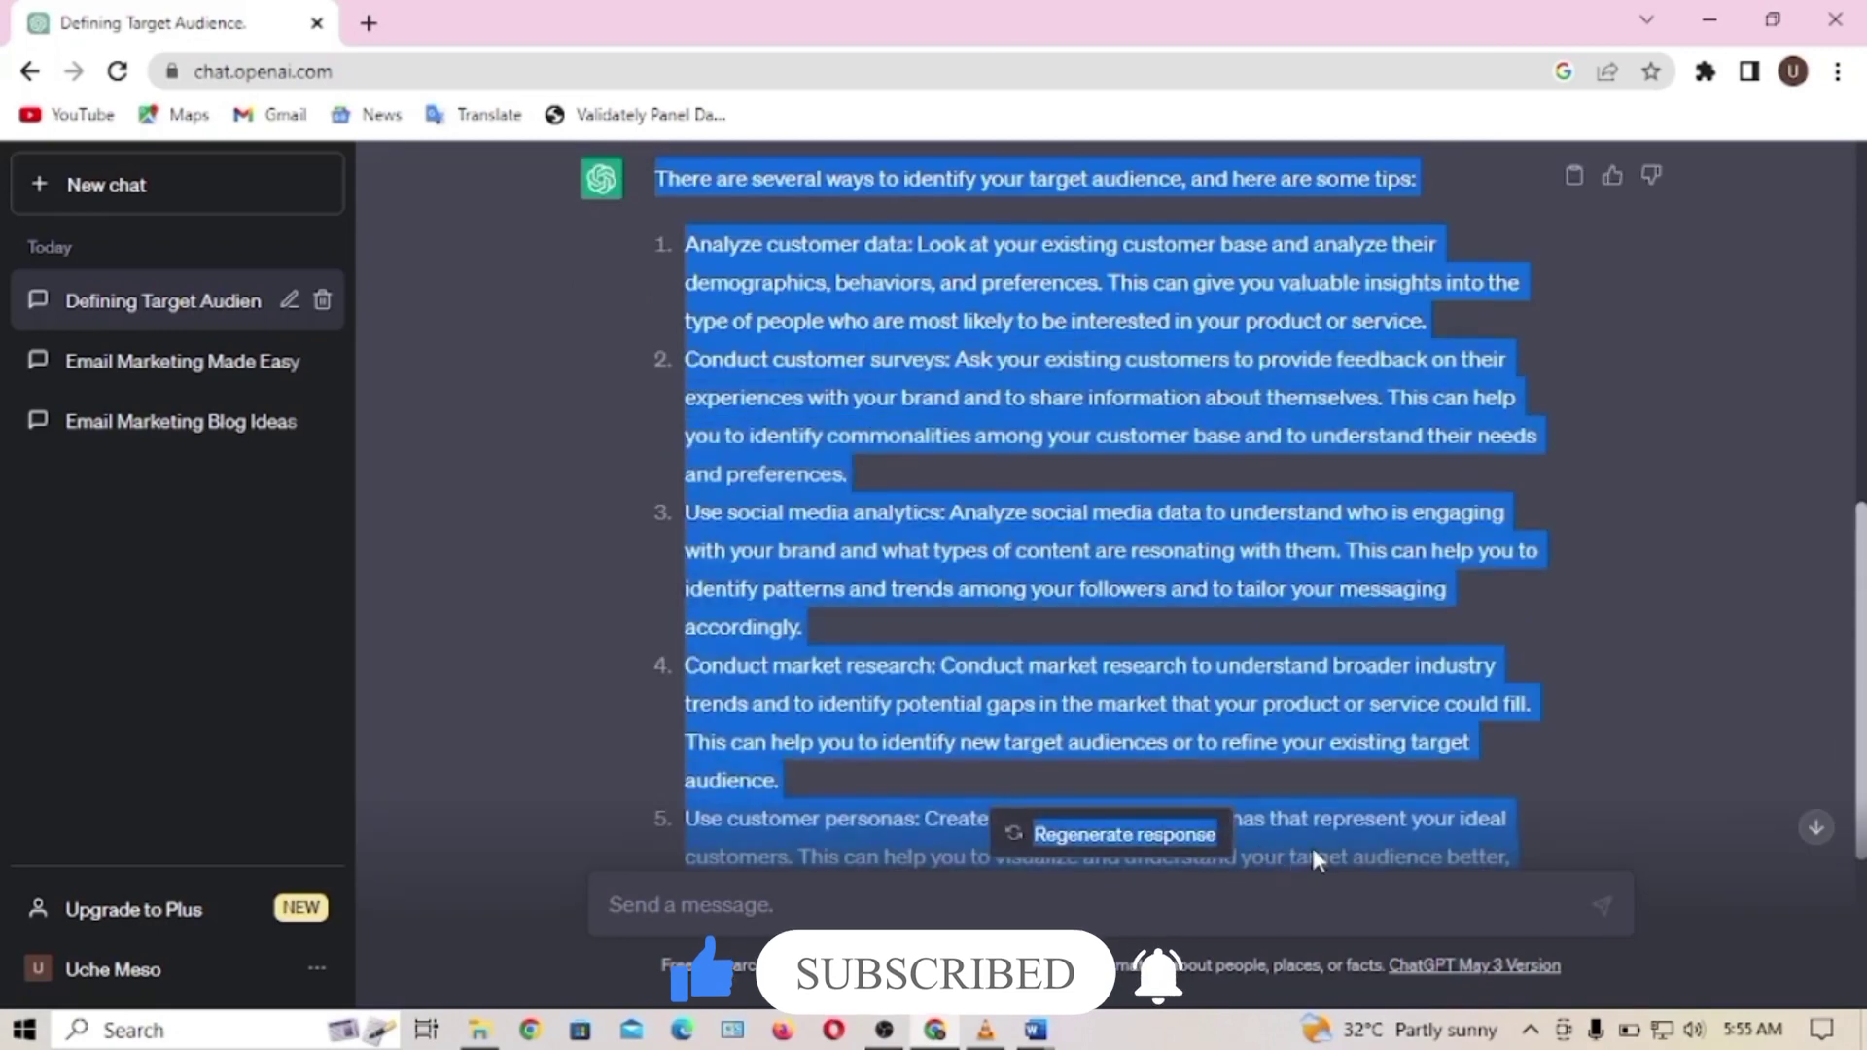
pyautogui.scroll(-2, 1311, 856)
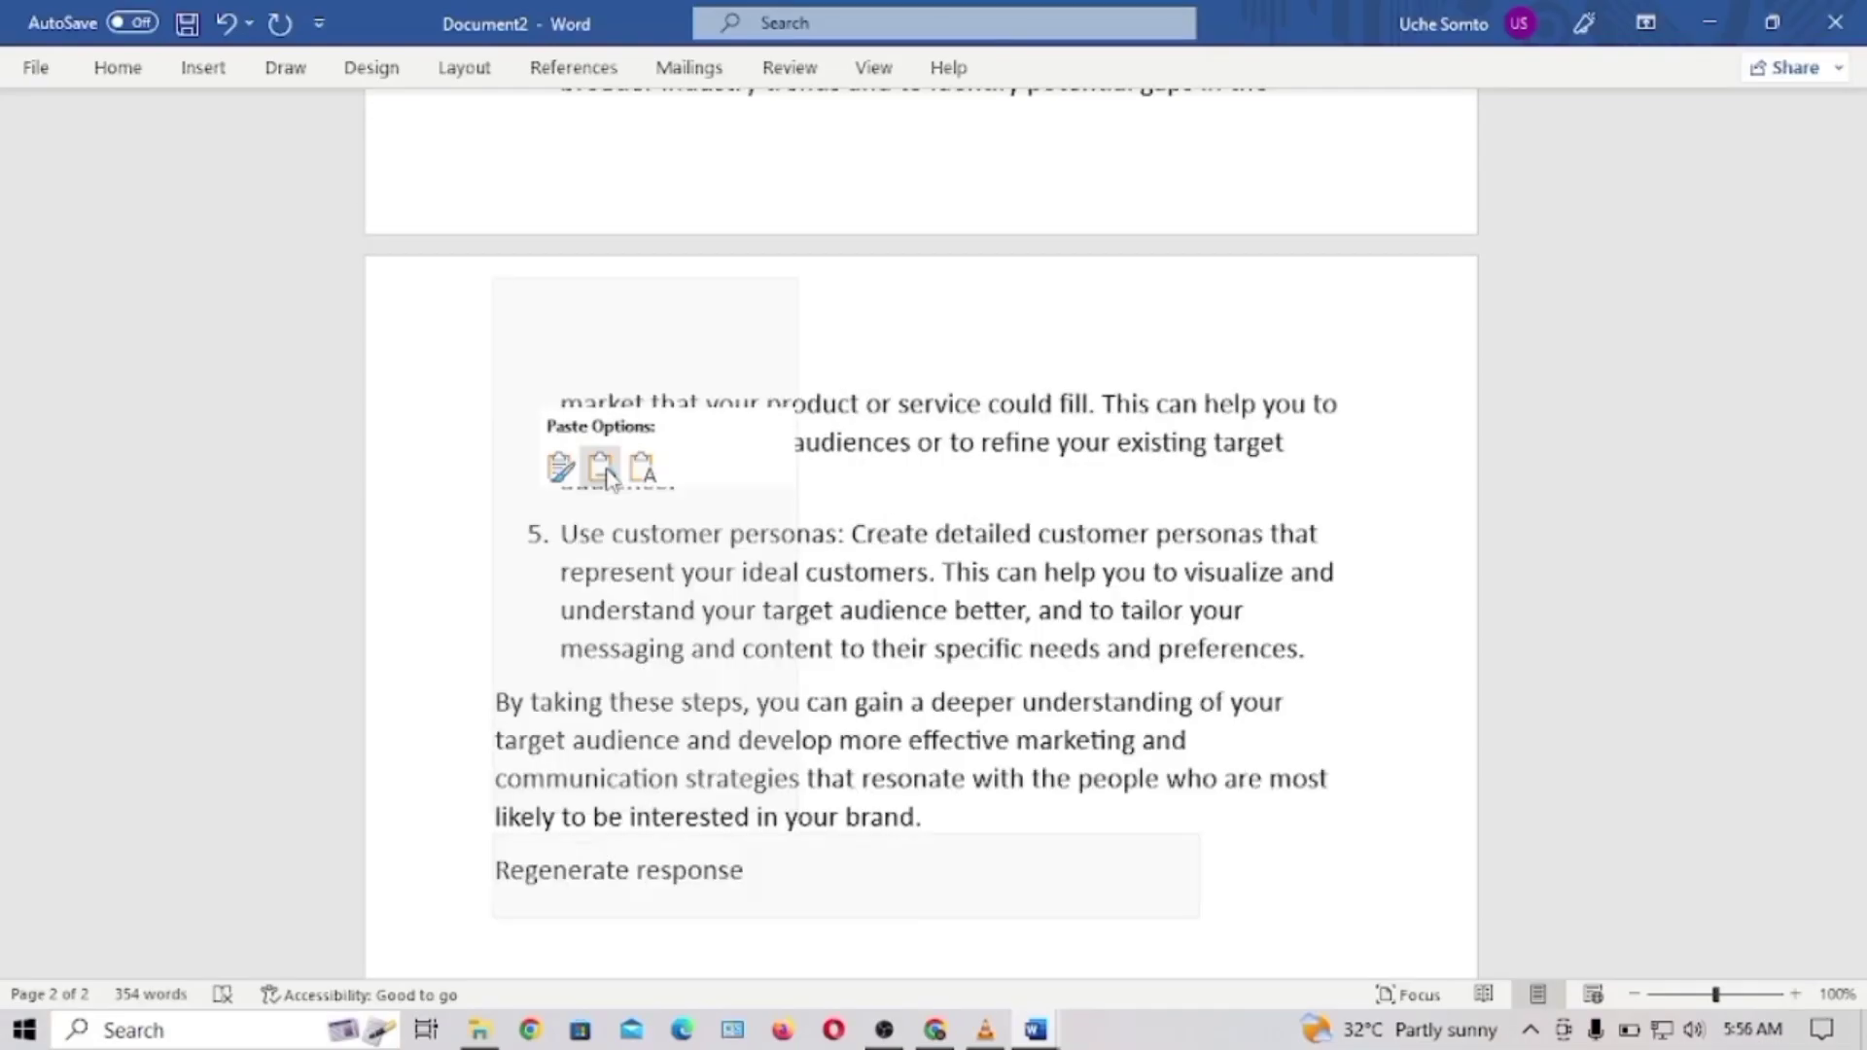
# - Keep the pasted tips as plain text and delete the stray 'Regenerate response' line
pyautogui.click(601, 468)
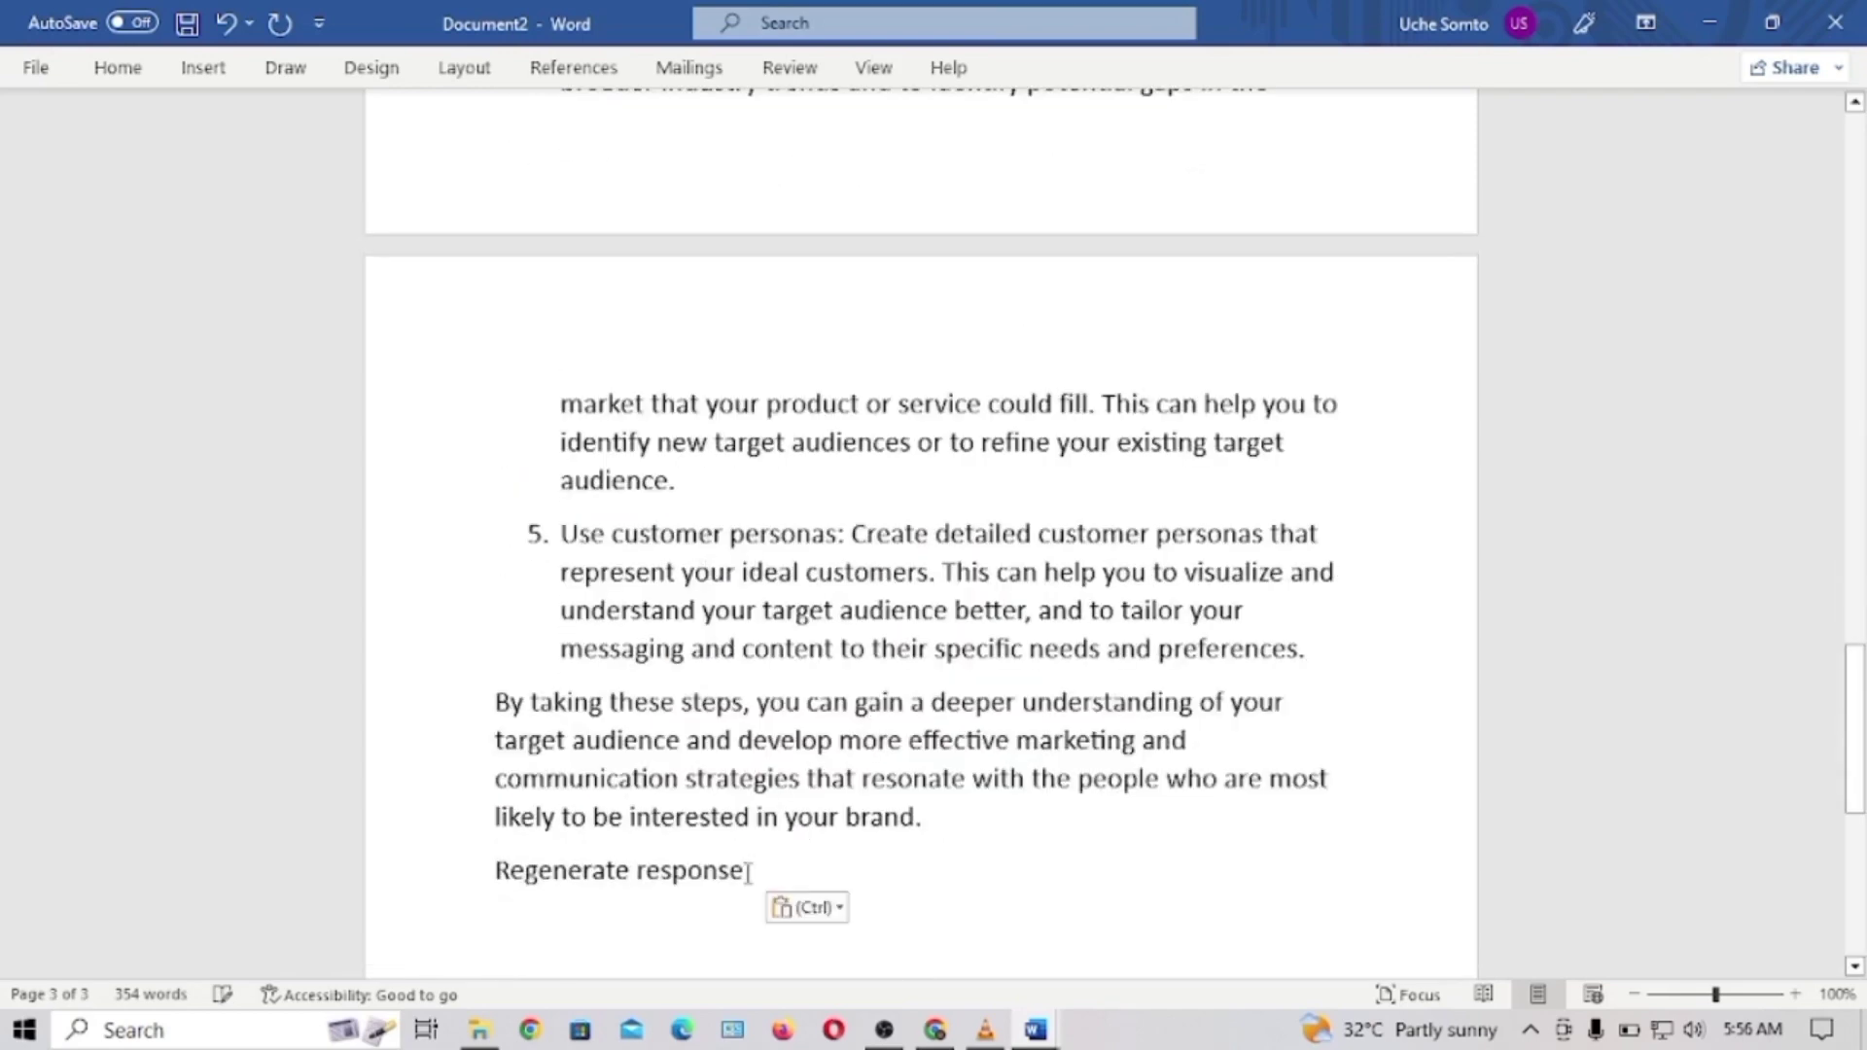
pyautogui.moveTo(748, 872); pyautogui.dragTo(496, 871)
pyautogui.press('BackSpace')
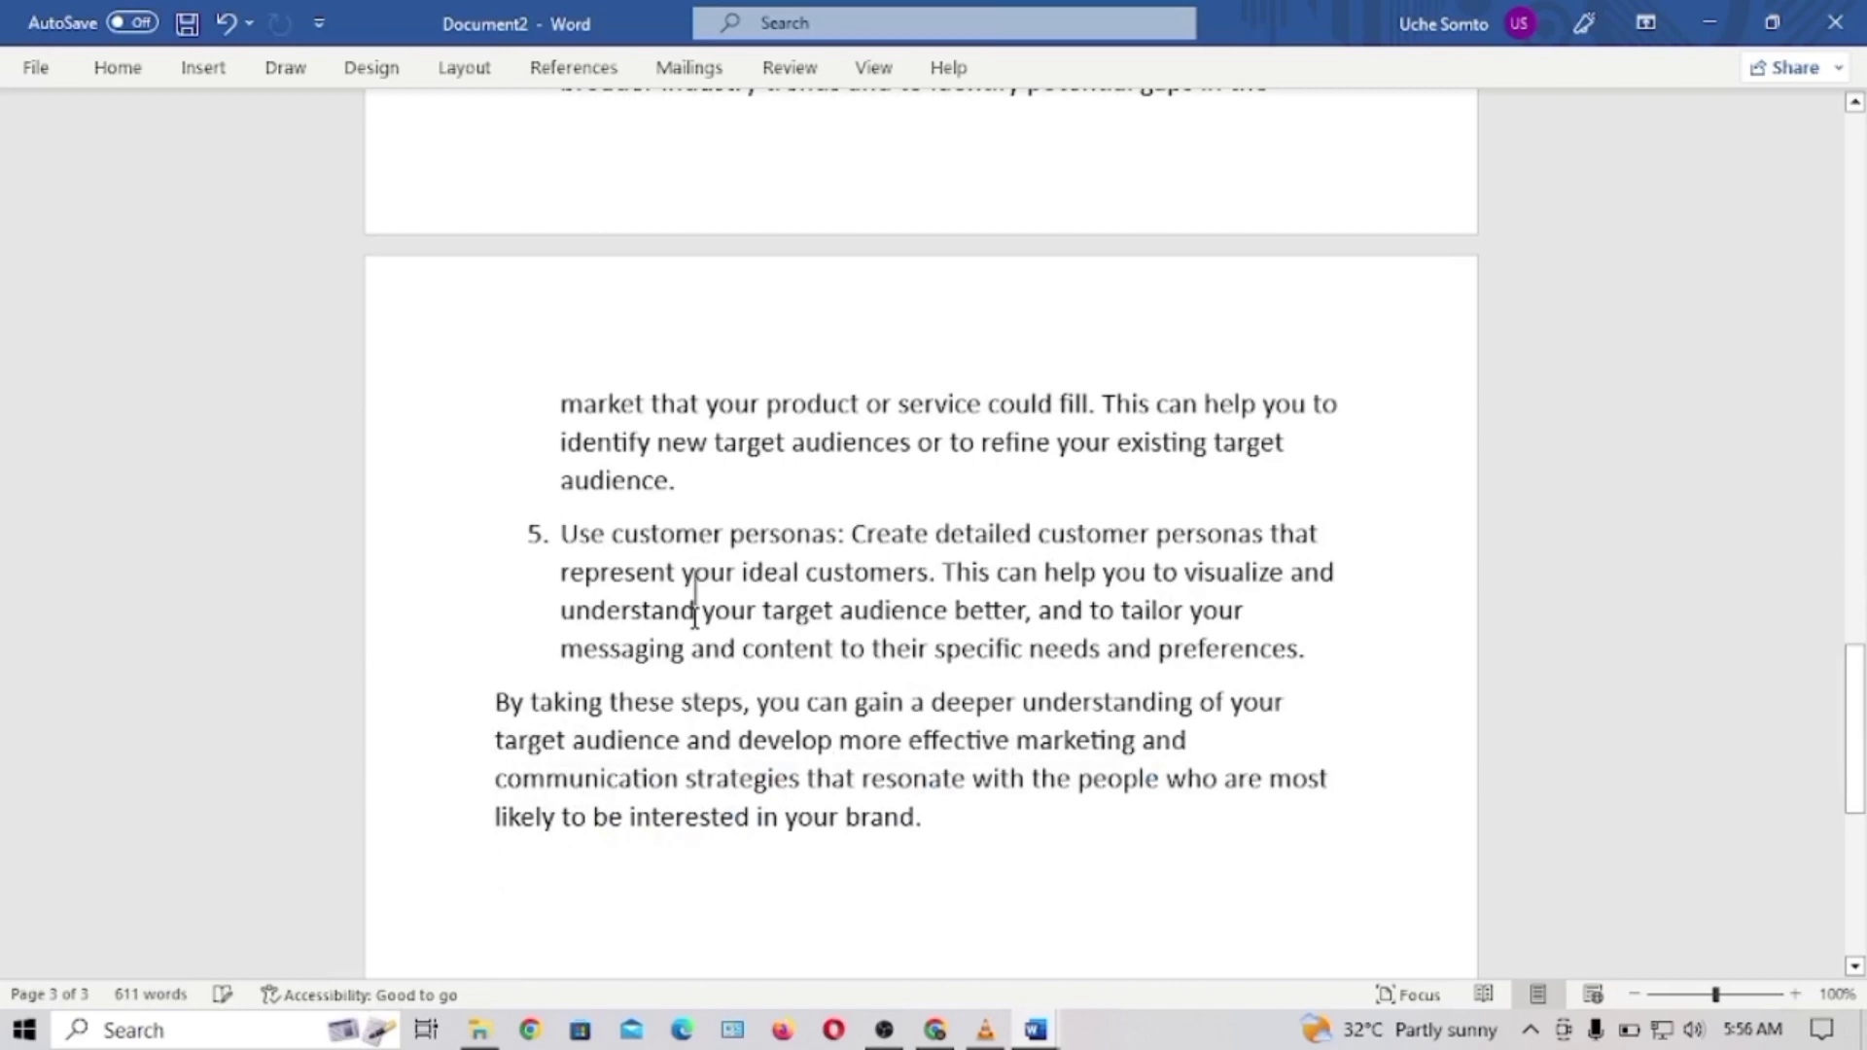
pyautogui.scroll(5, 695, 619)
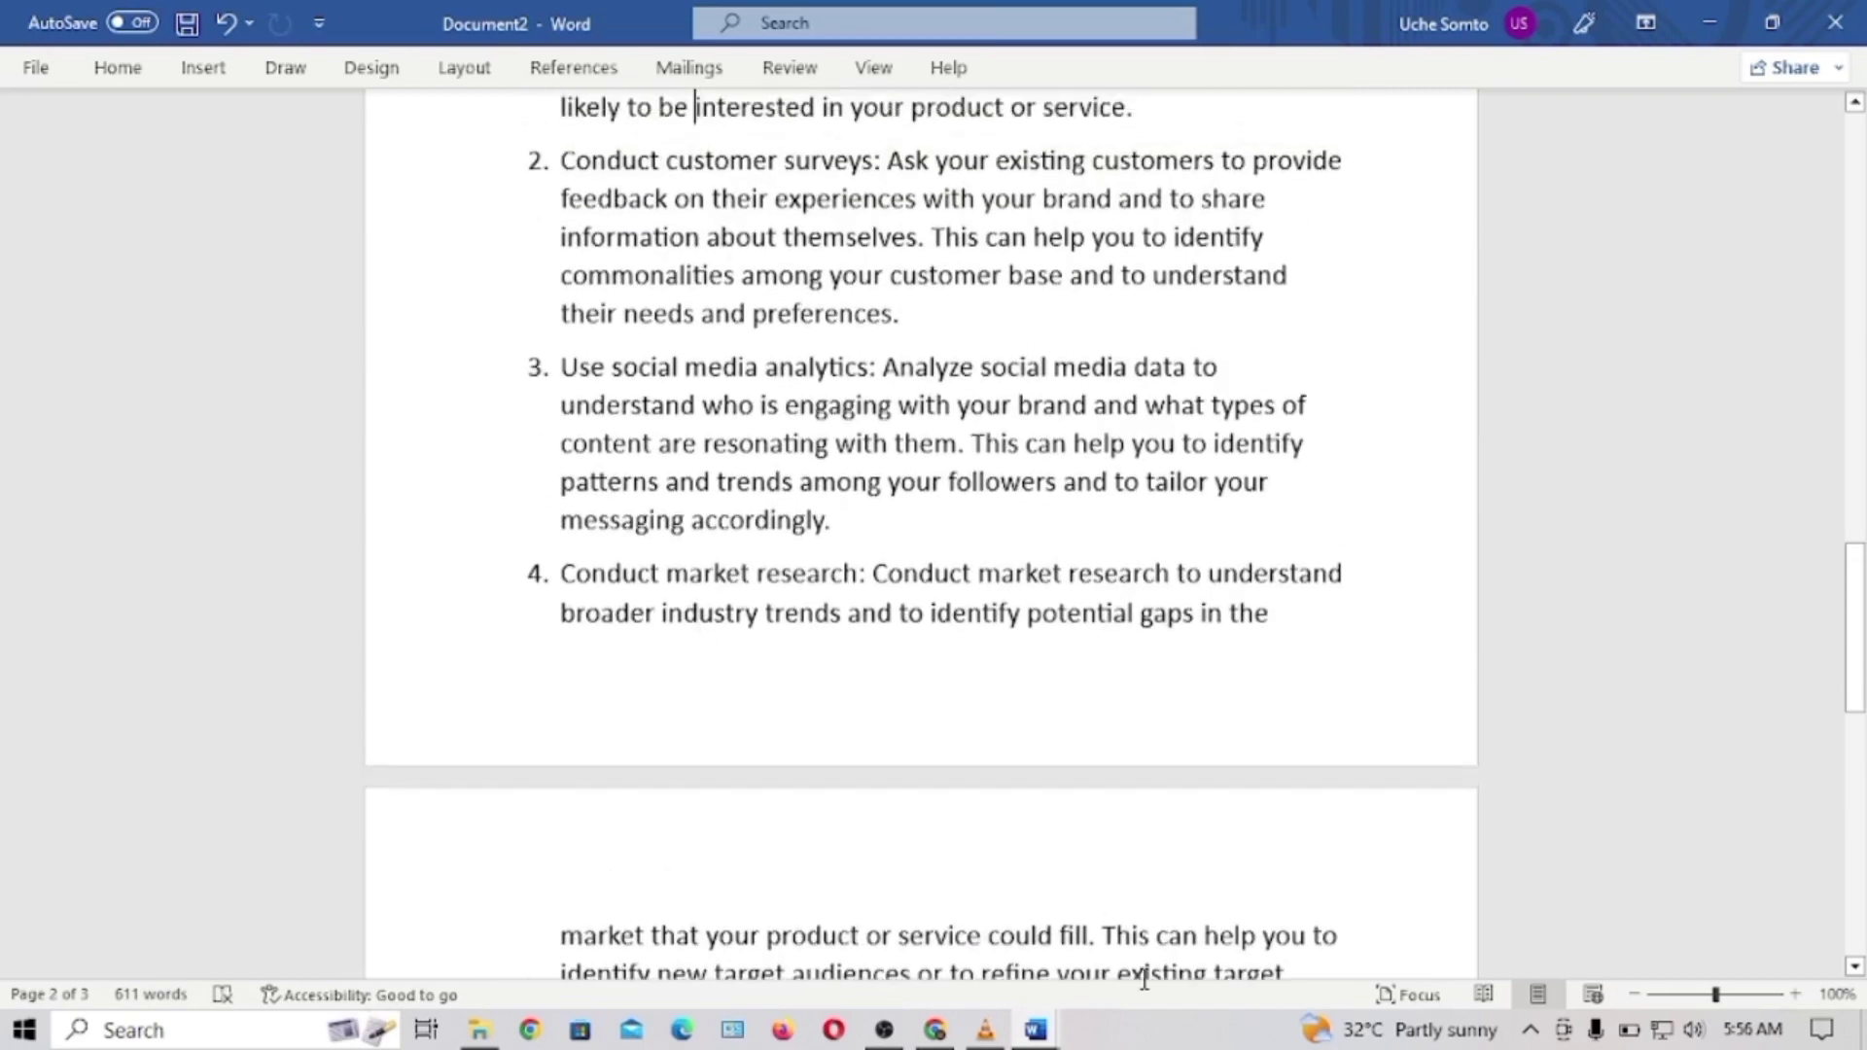
# - Select the outline point asking for examples of how businesses defined their target audience
pyautogui.moveTo(1037, 1034)
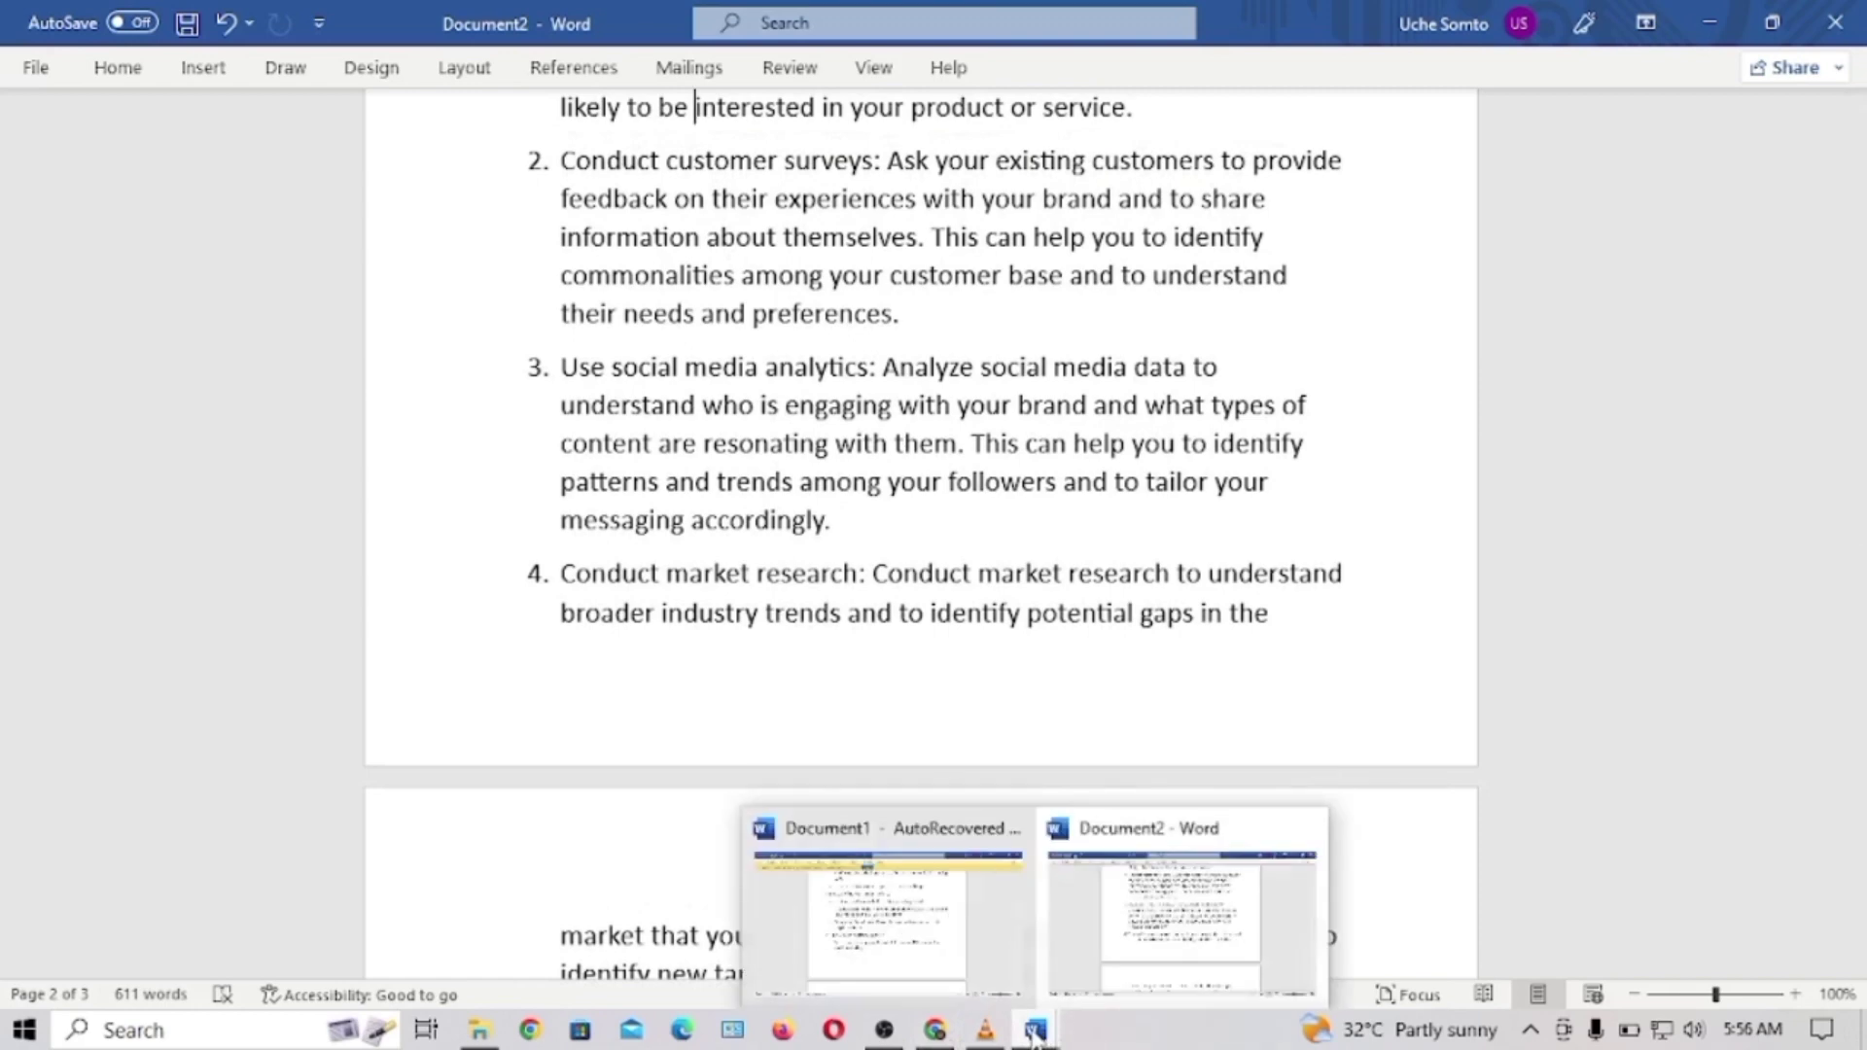
pyautogui.click(944, 992)
pyautogui.moveTo(562, 489); pyautogui.dragTo(781, 533)
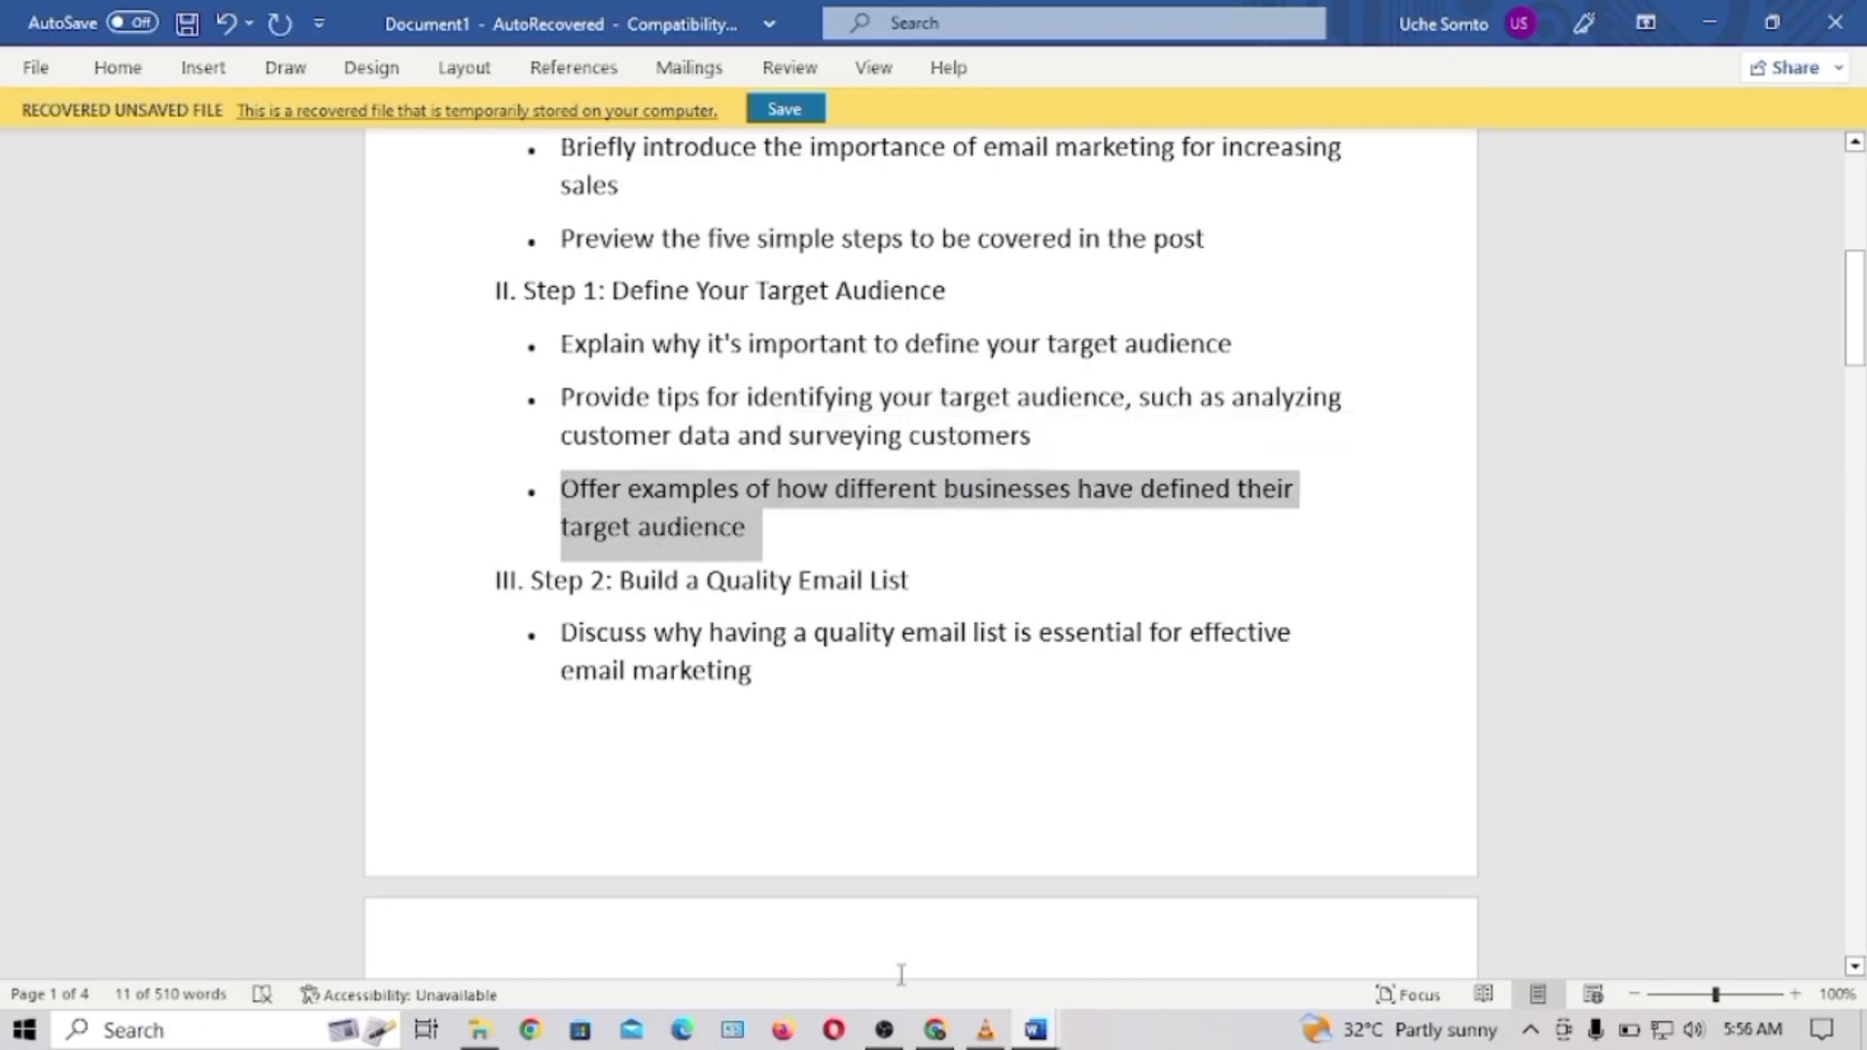
pyautogui.click(935, 1029)
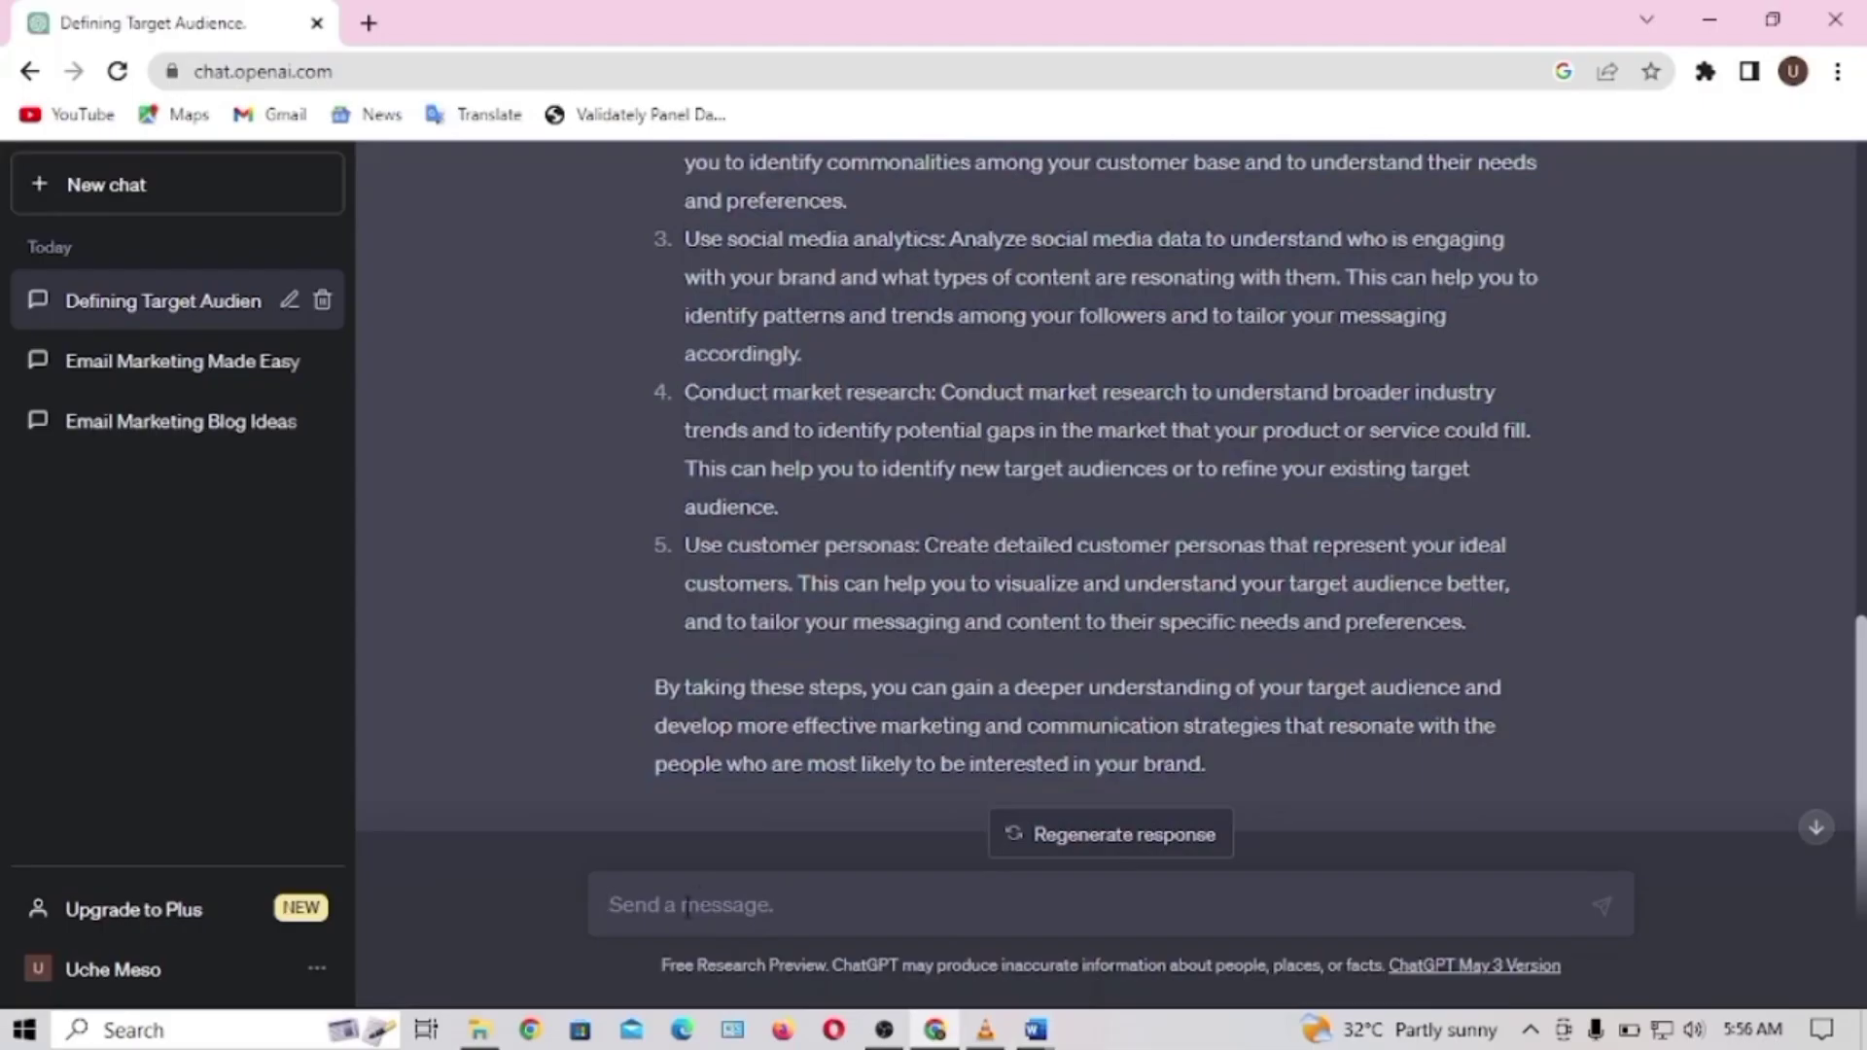
# - Send the business-examples point as a prompt and select the Nike, Starbucks, Airbnb, Apple answer
pyautogui.click(686, 908)
pyautogui.write('Offer few examples of how different businesses have defined their target audience')
pyautogui.press('Return')
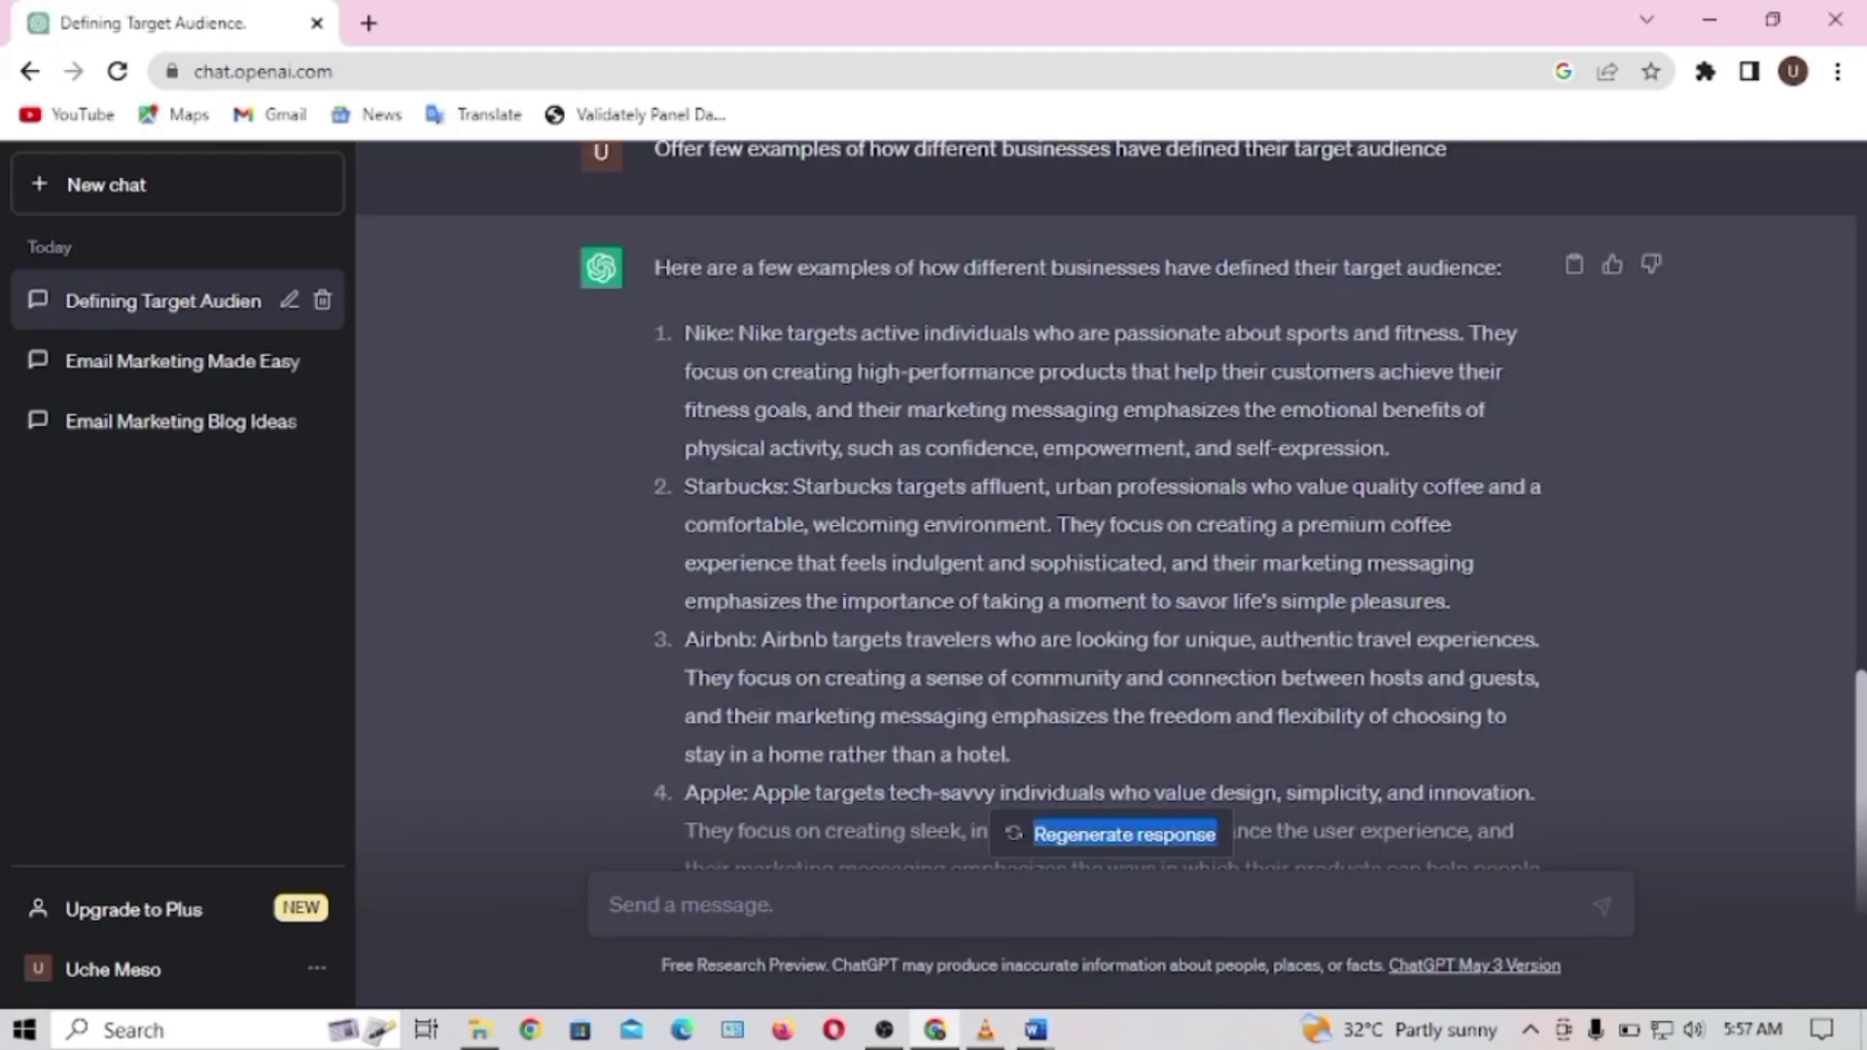
pyautogui.scroll(-3, 729, 406)
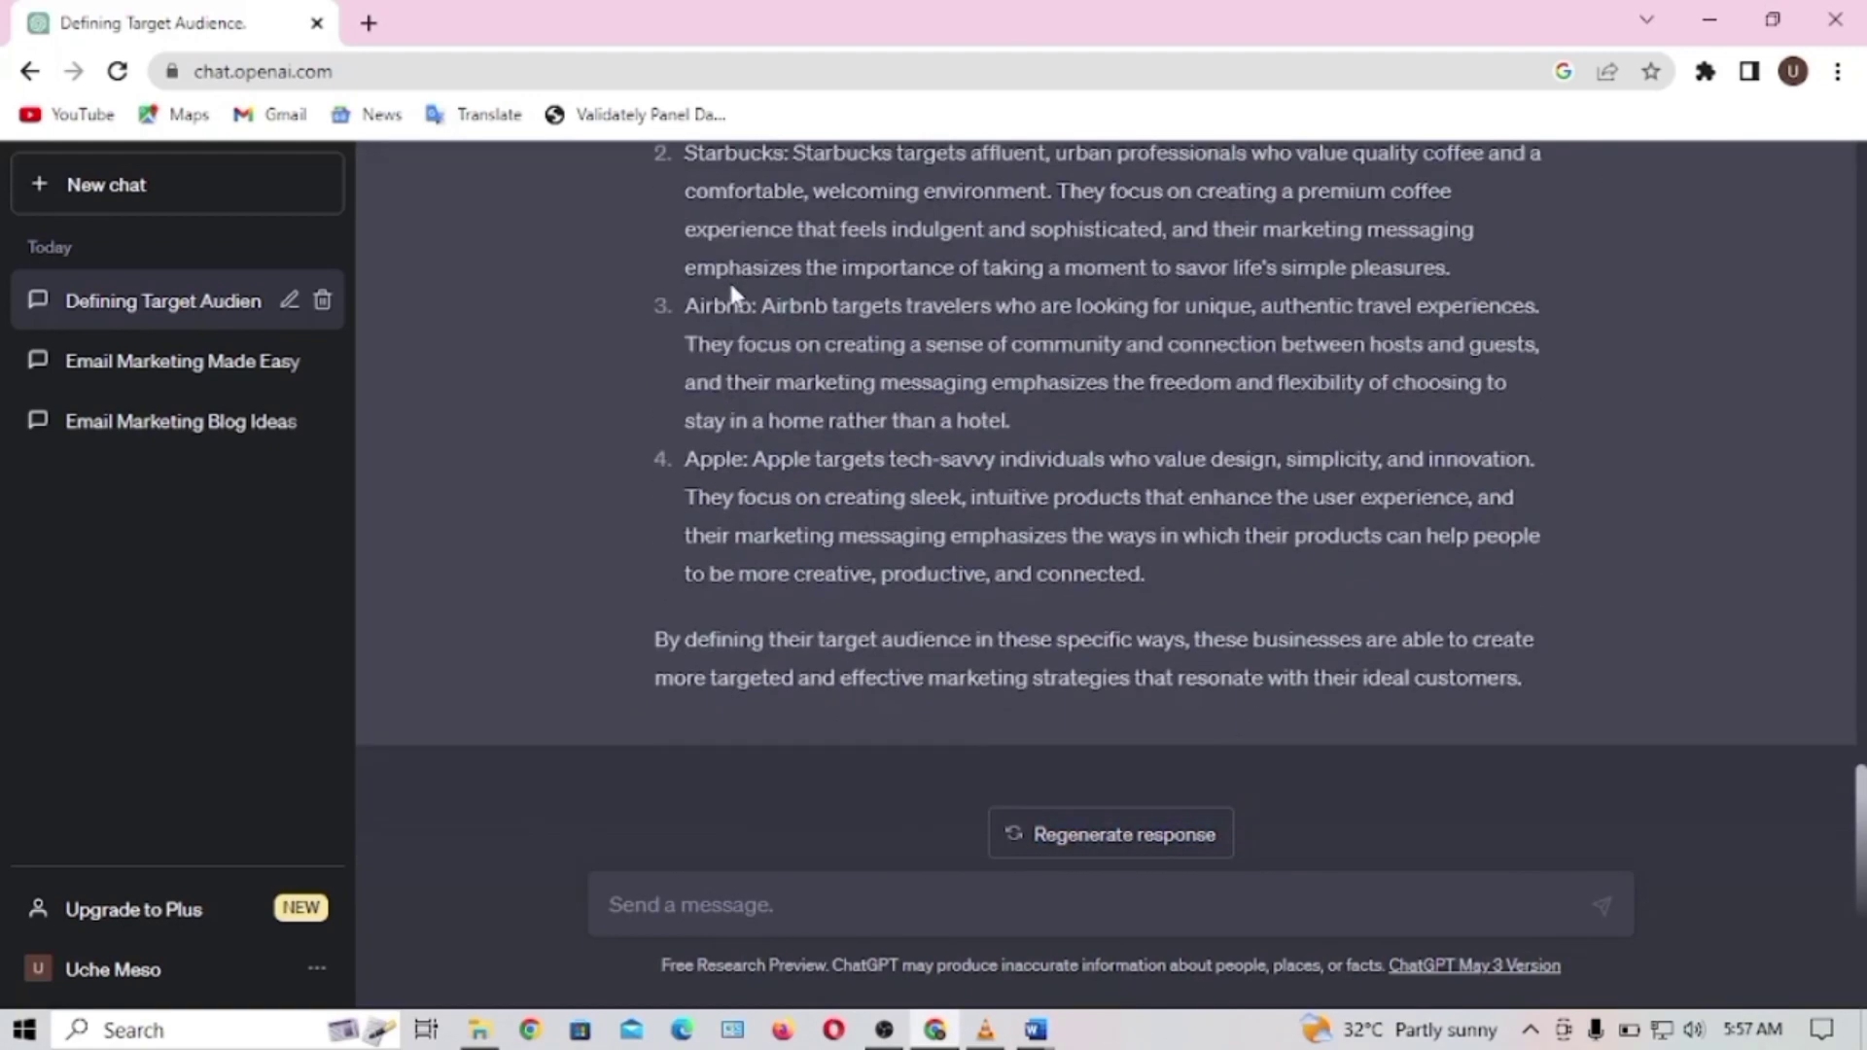
pyautogui.scroll(3, 731, 288)
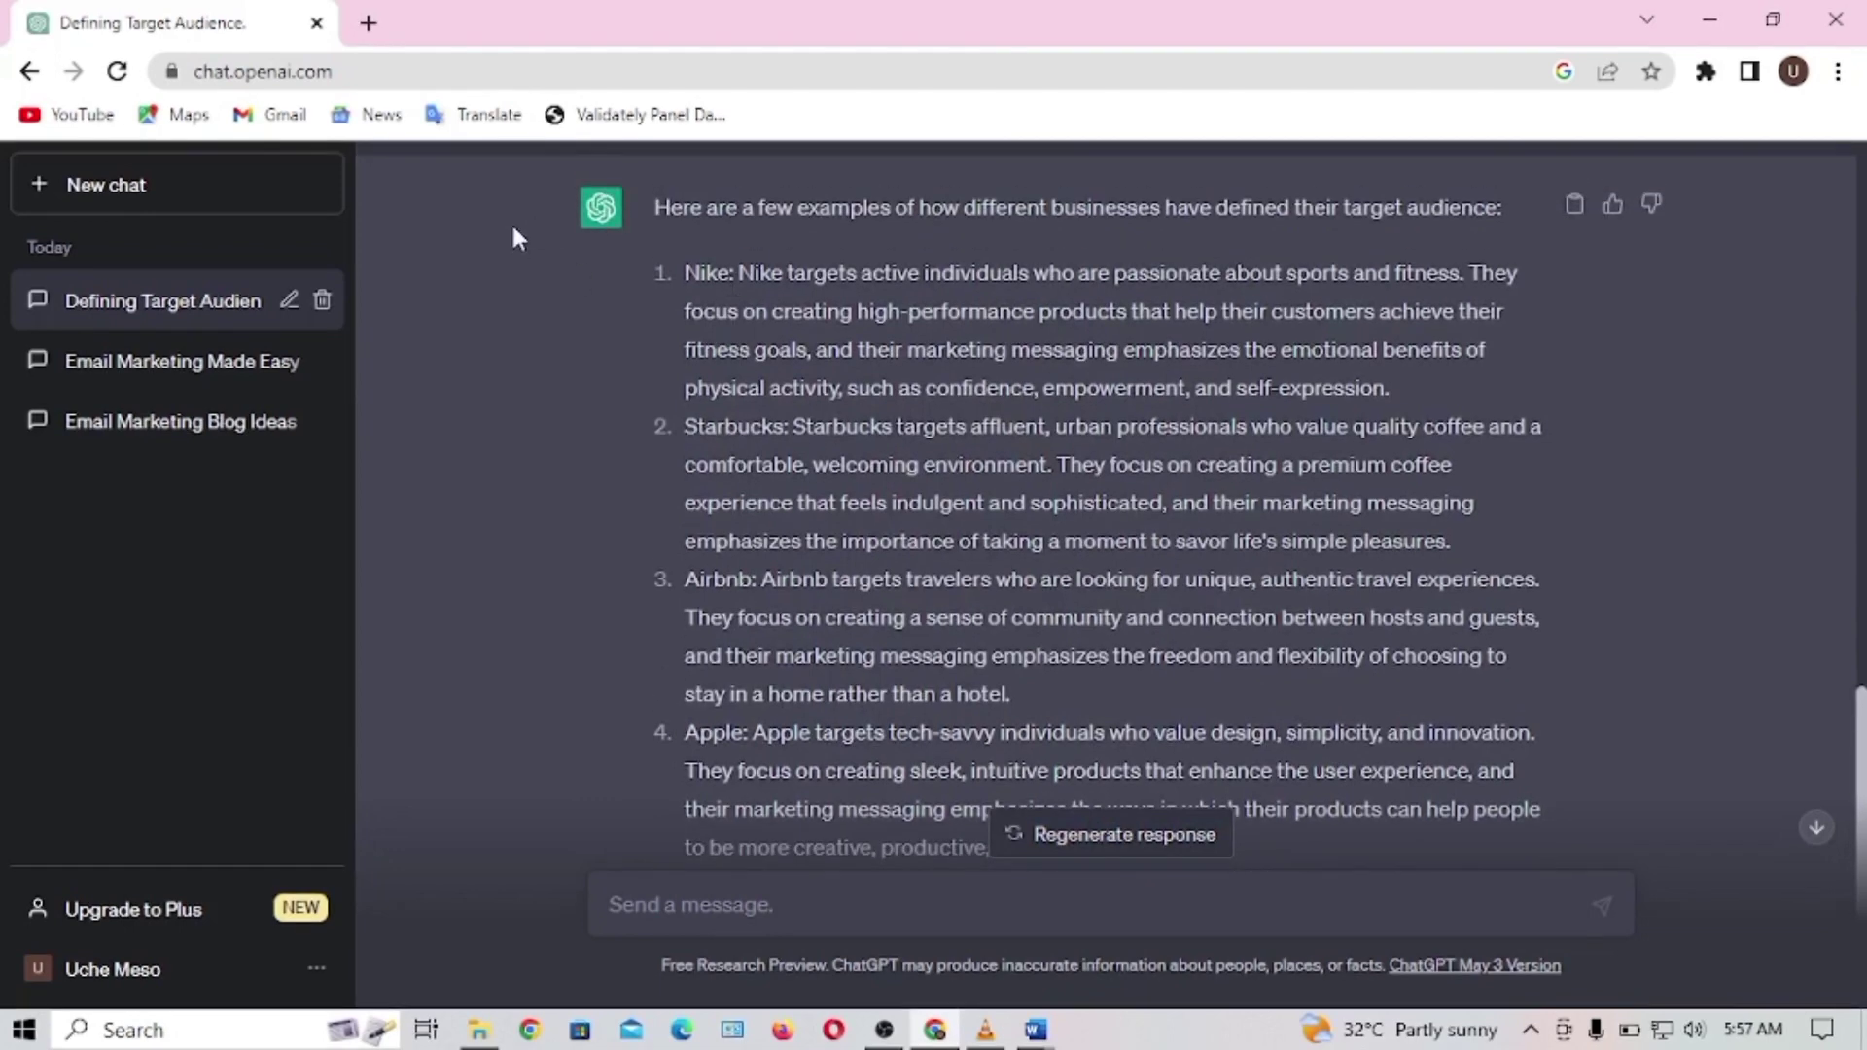
pyautogui.moveTo(658, 206); pyautogui.dragTo(1495, 759)
pyautogui.scroll(-2, 1037, 715)
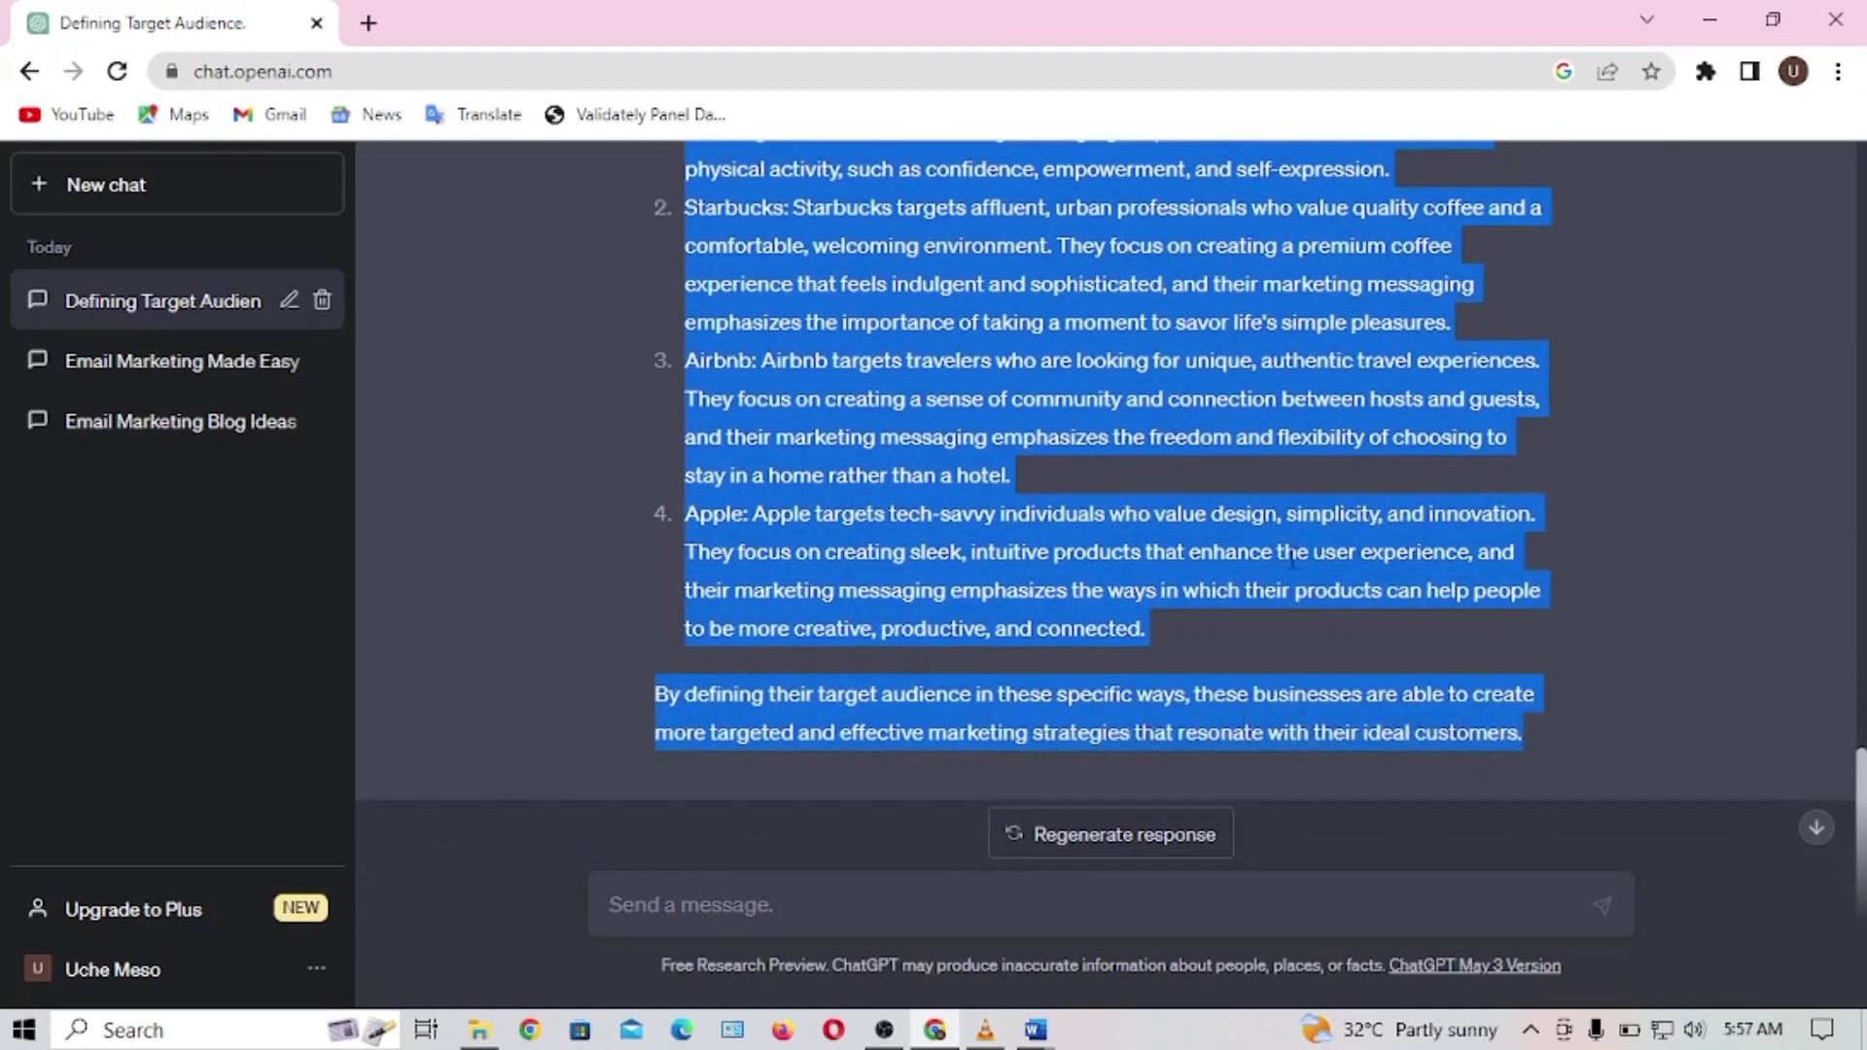
pyautogui.hotkey('alt', 'Tab')
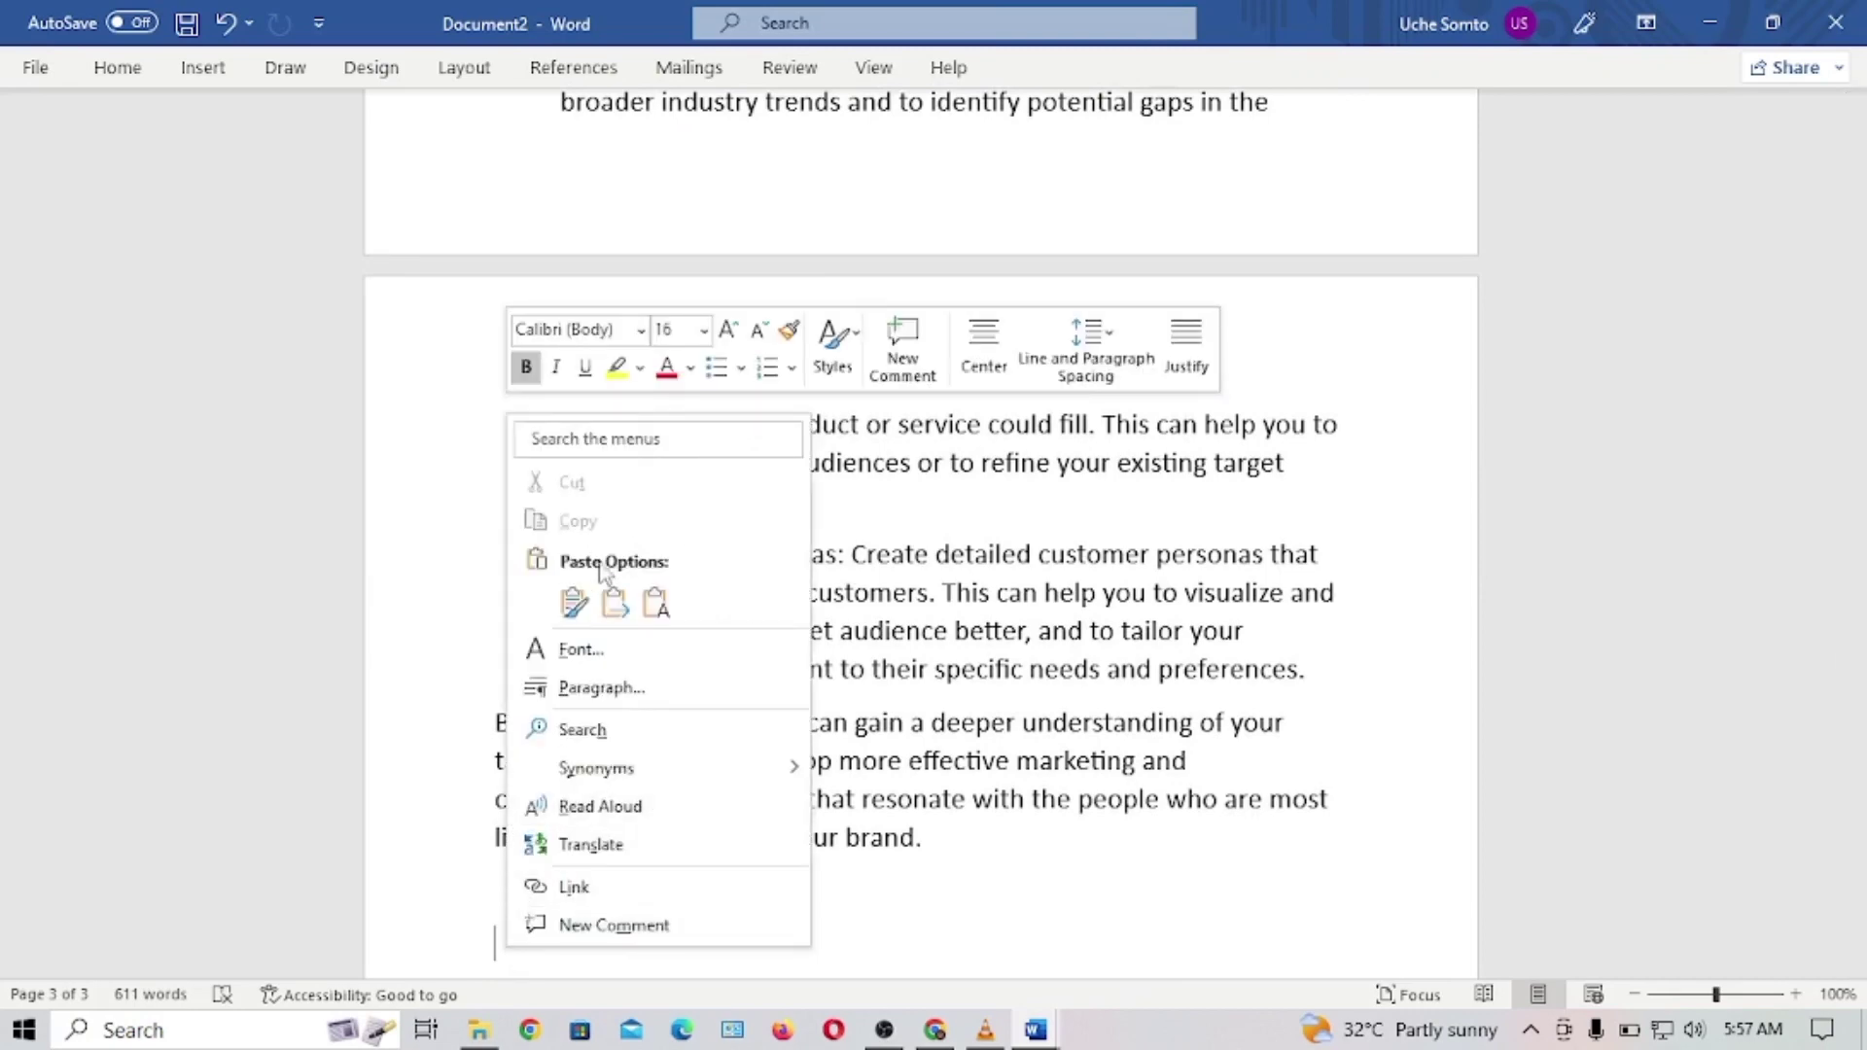
# - Paste the business examples at the end of the draft with merged formatting and select them
pyautogui.click(616, 603)
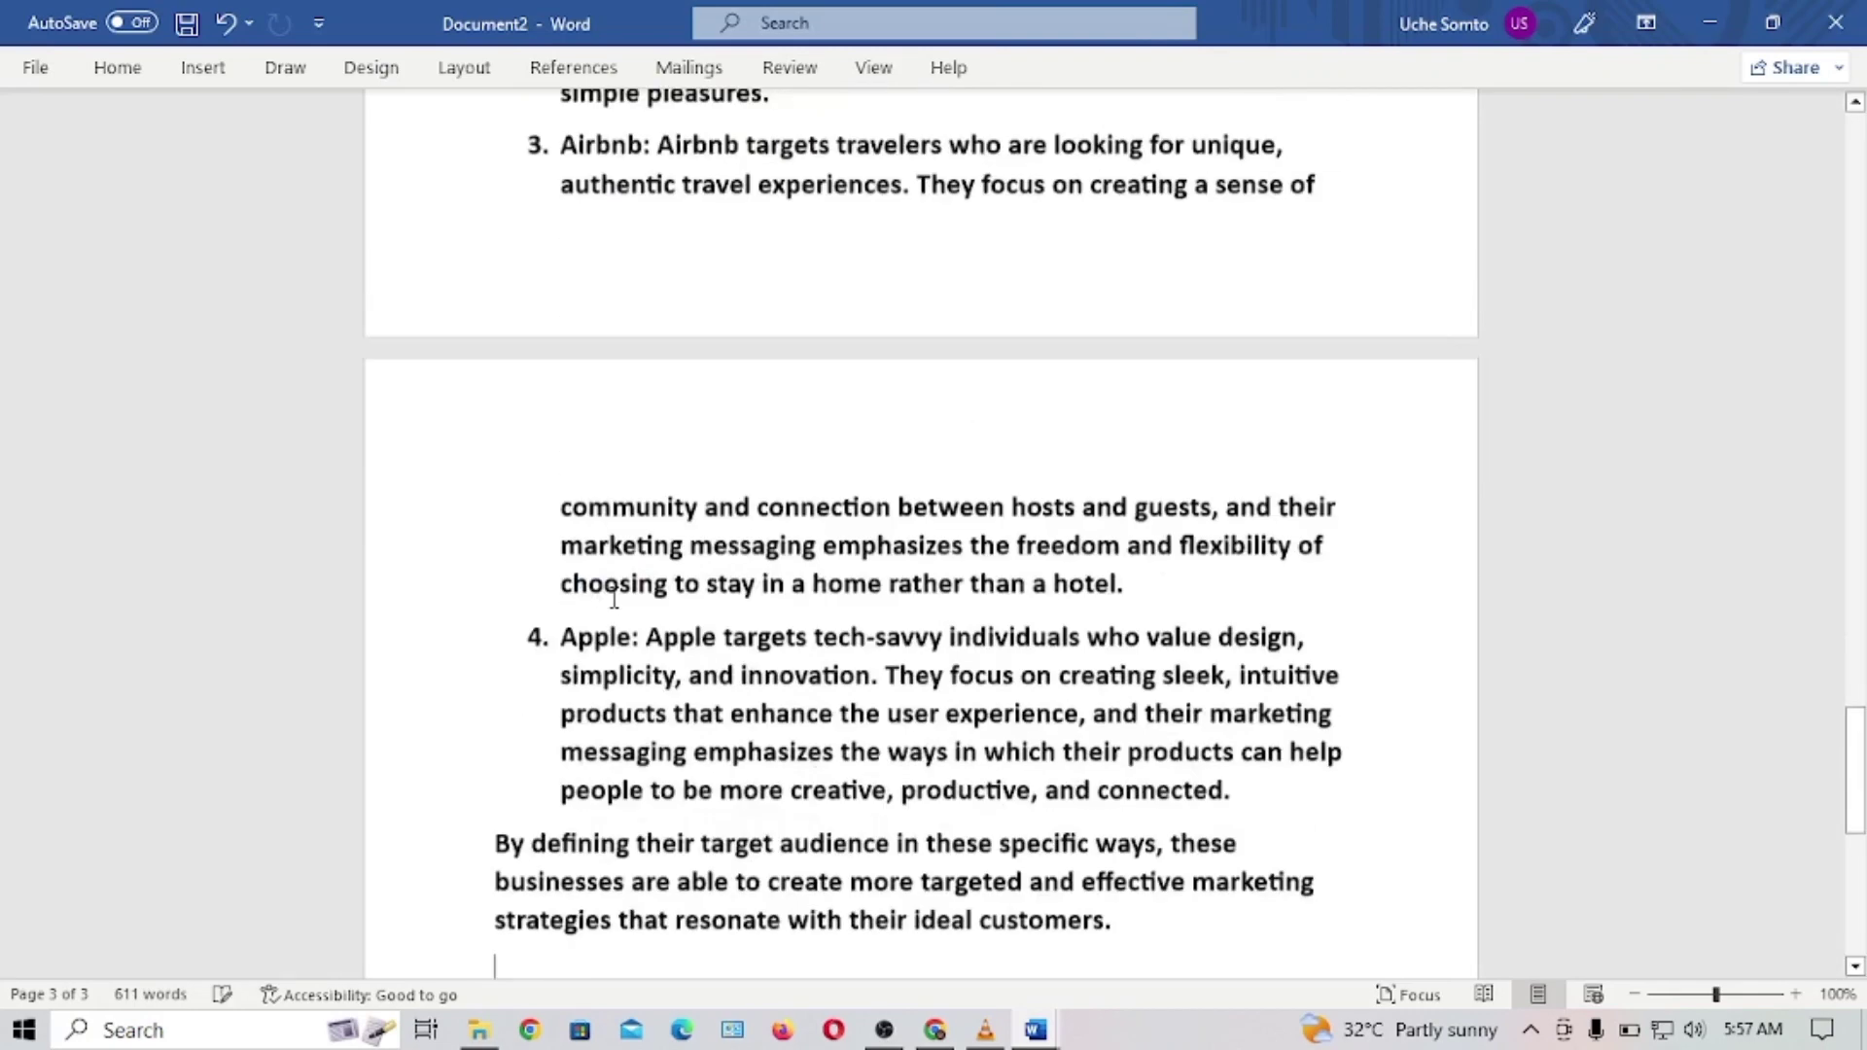
pyautogui.moveTo(1114, 880); pyautogui.dragTo(604, 67)
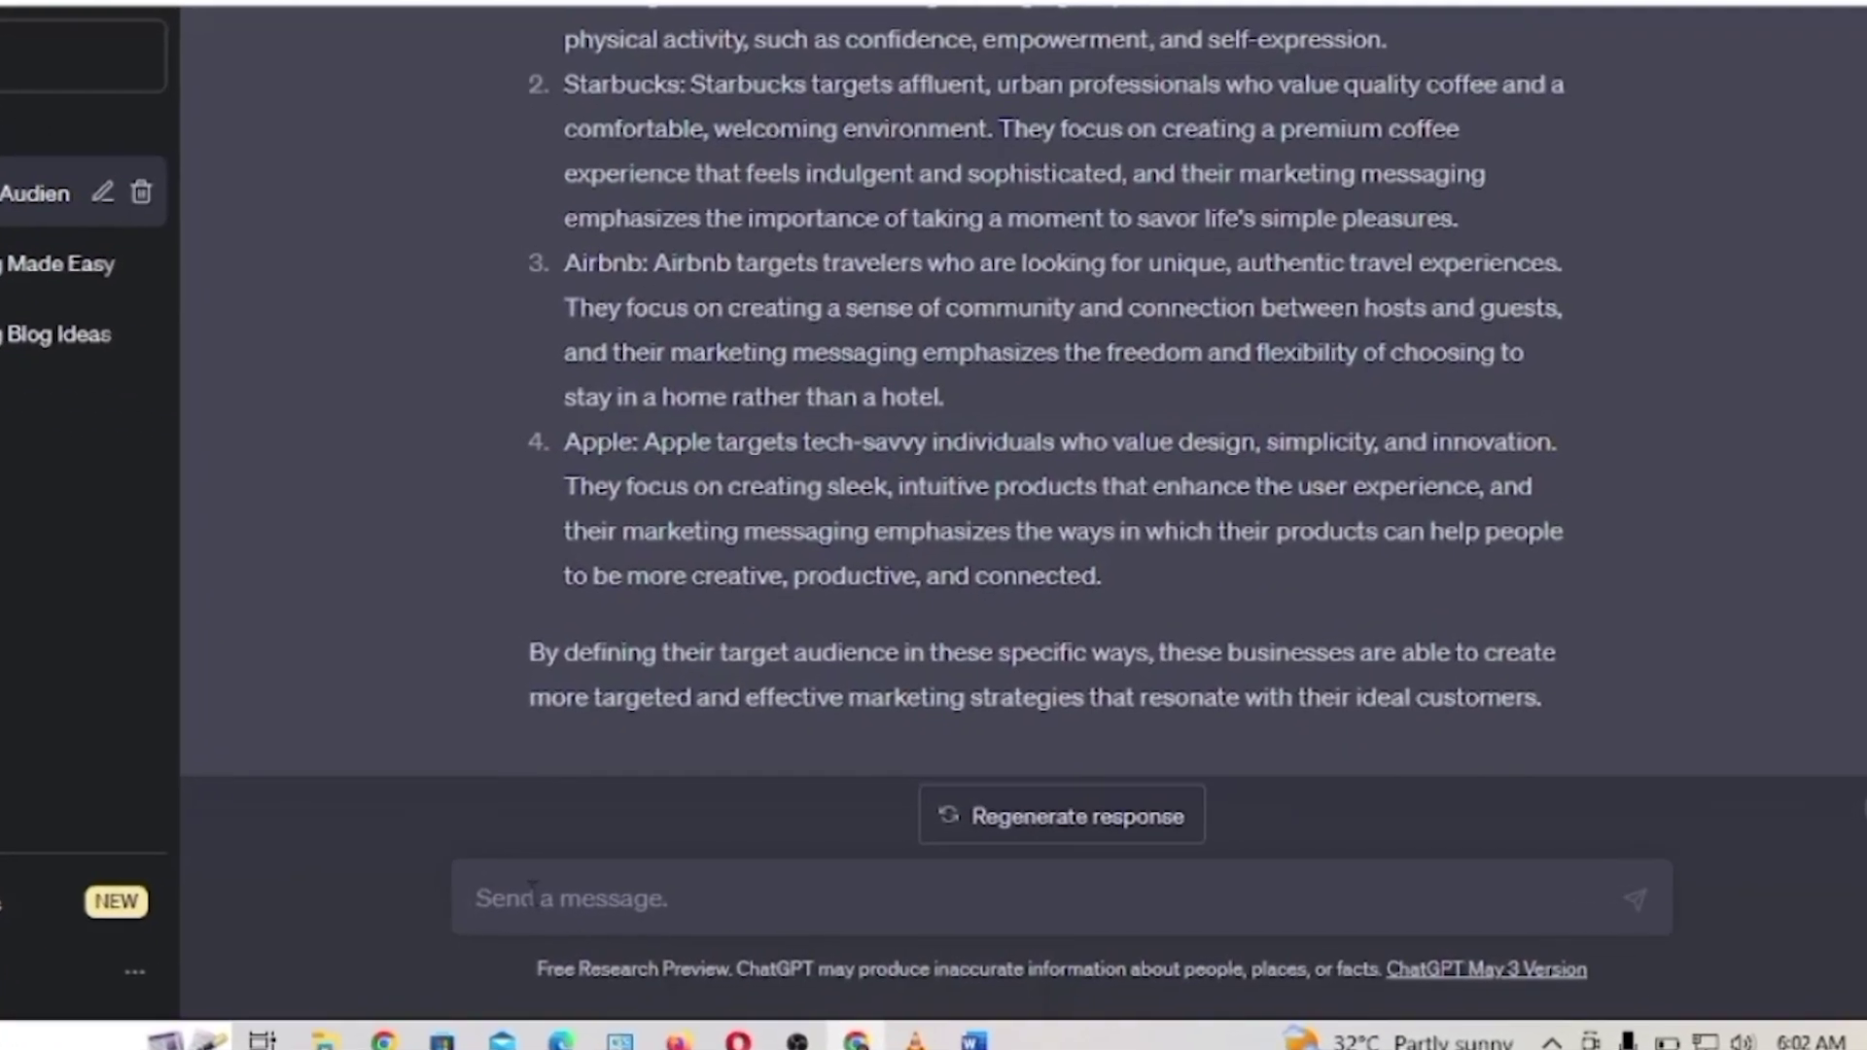
# - Request a conclusion for 'How to Use Email Marketing to Skyrocket…', then a strong call-to-action version
pyautogui.write('wr')
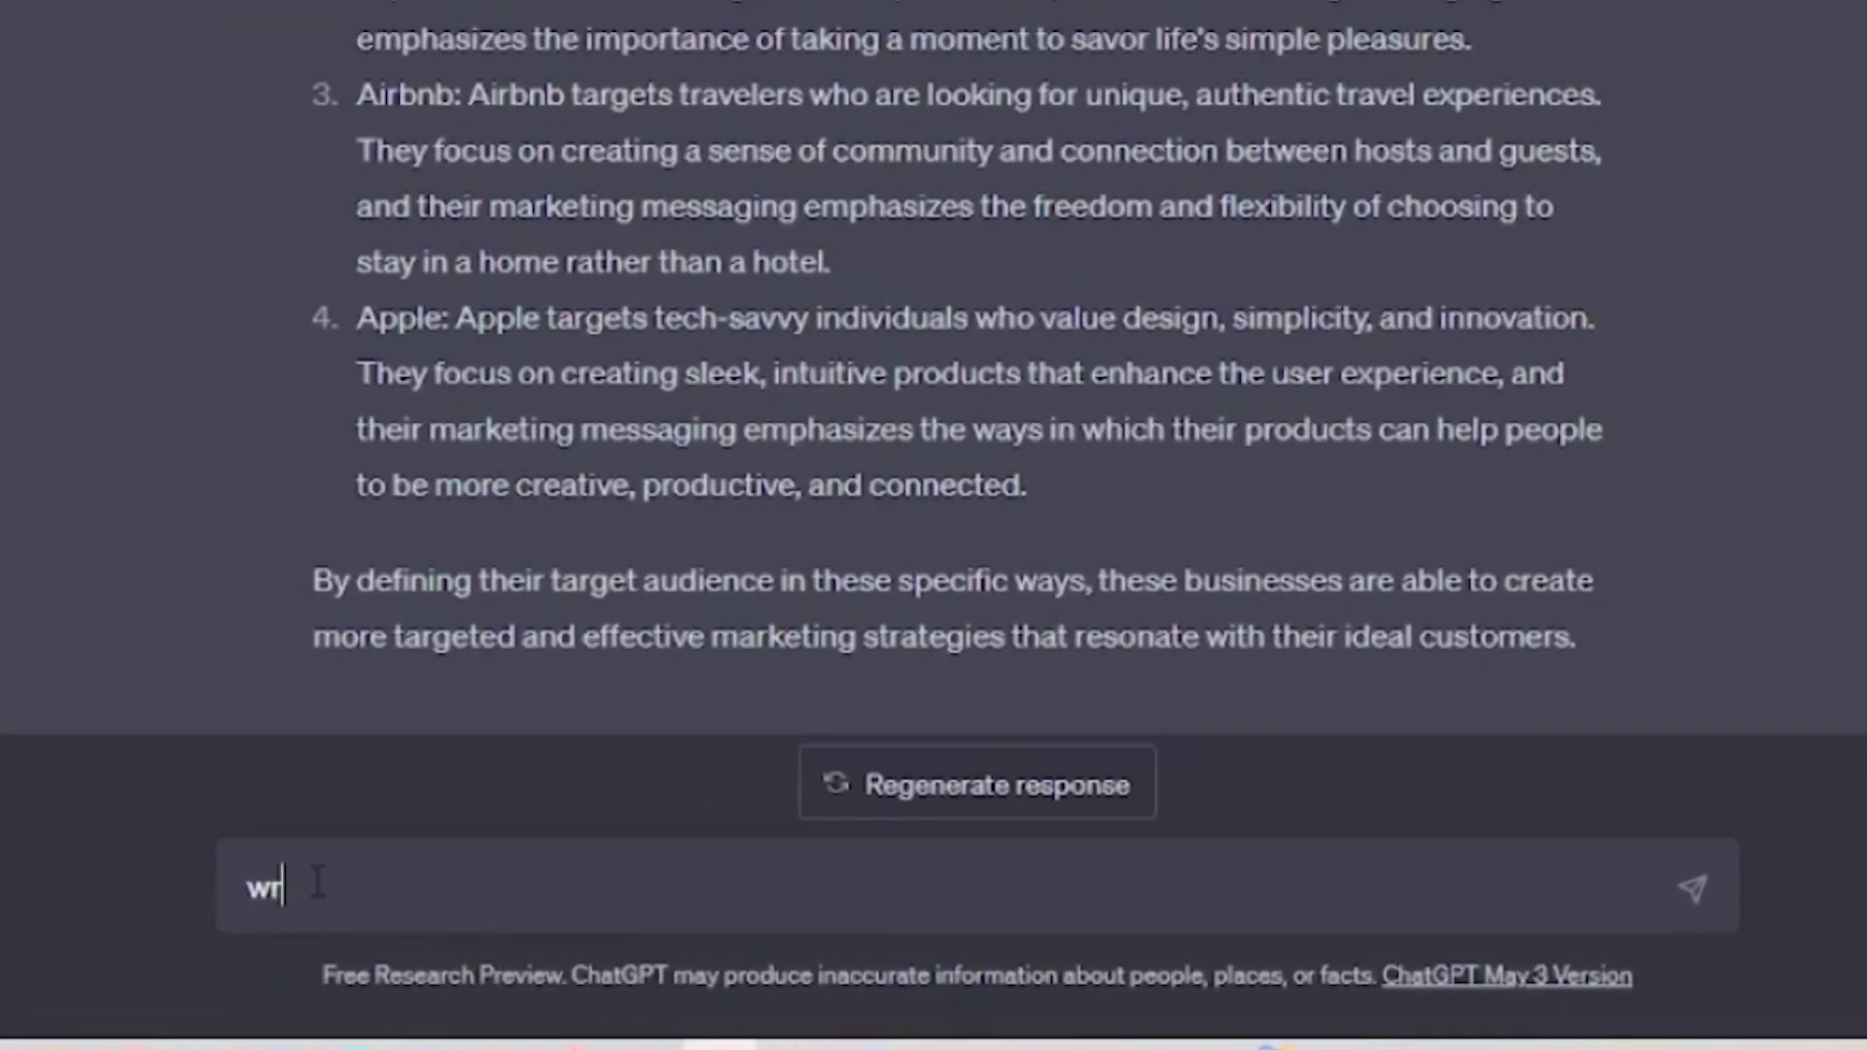
pyautogui.write('ite')
pyautogui.write('me a conclusion for the blog post titled "How to Use Email Marketing to Skyrocket Your Sales "')
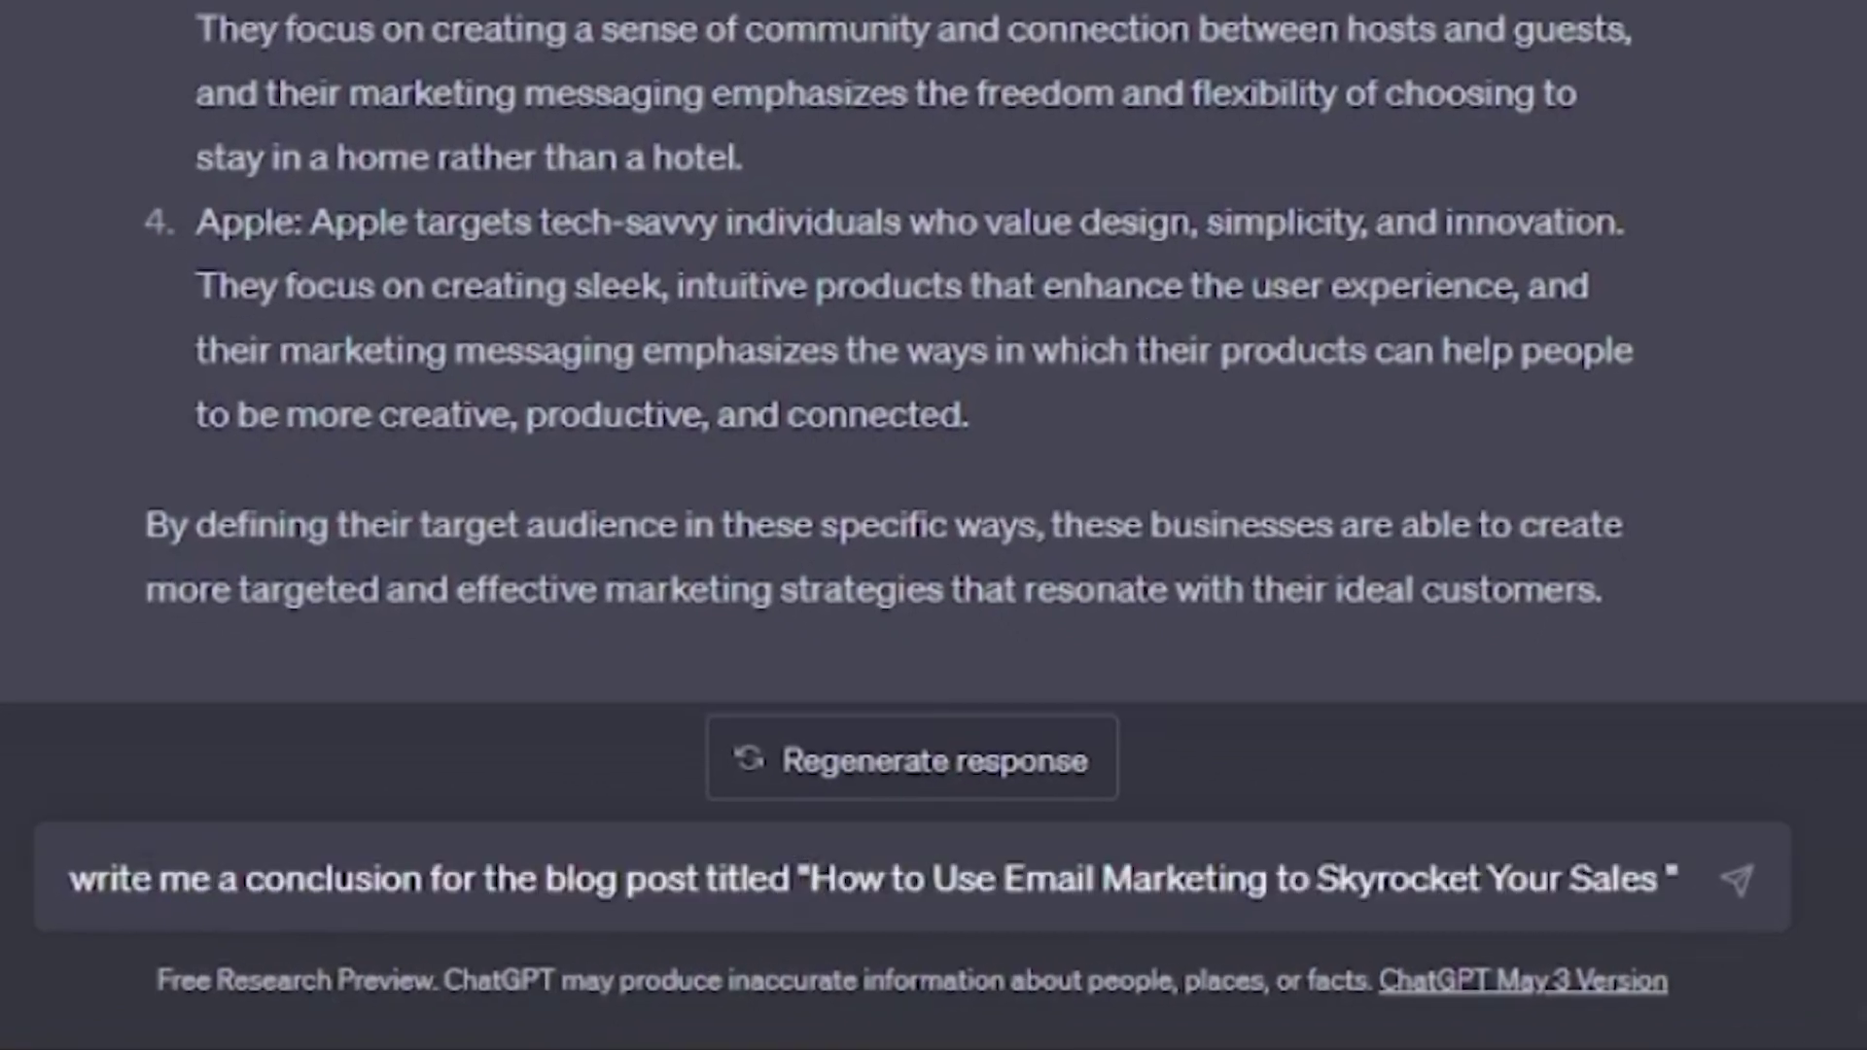
pyautogui.click(1741, 883)
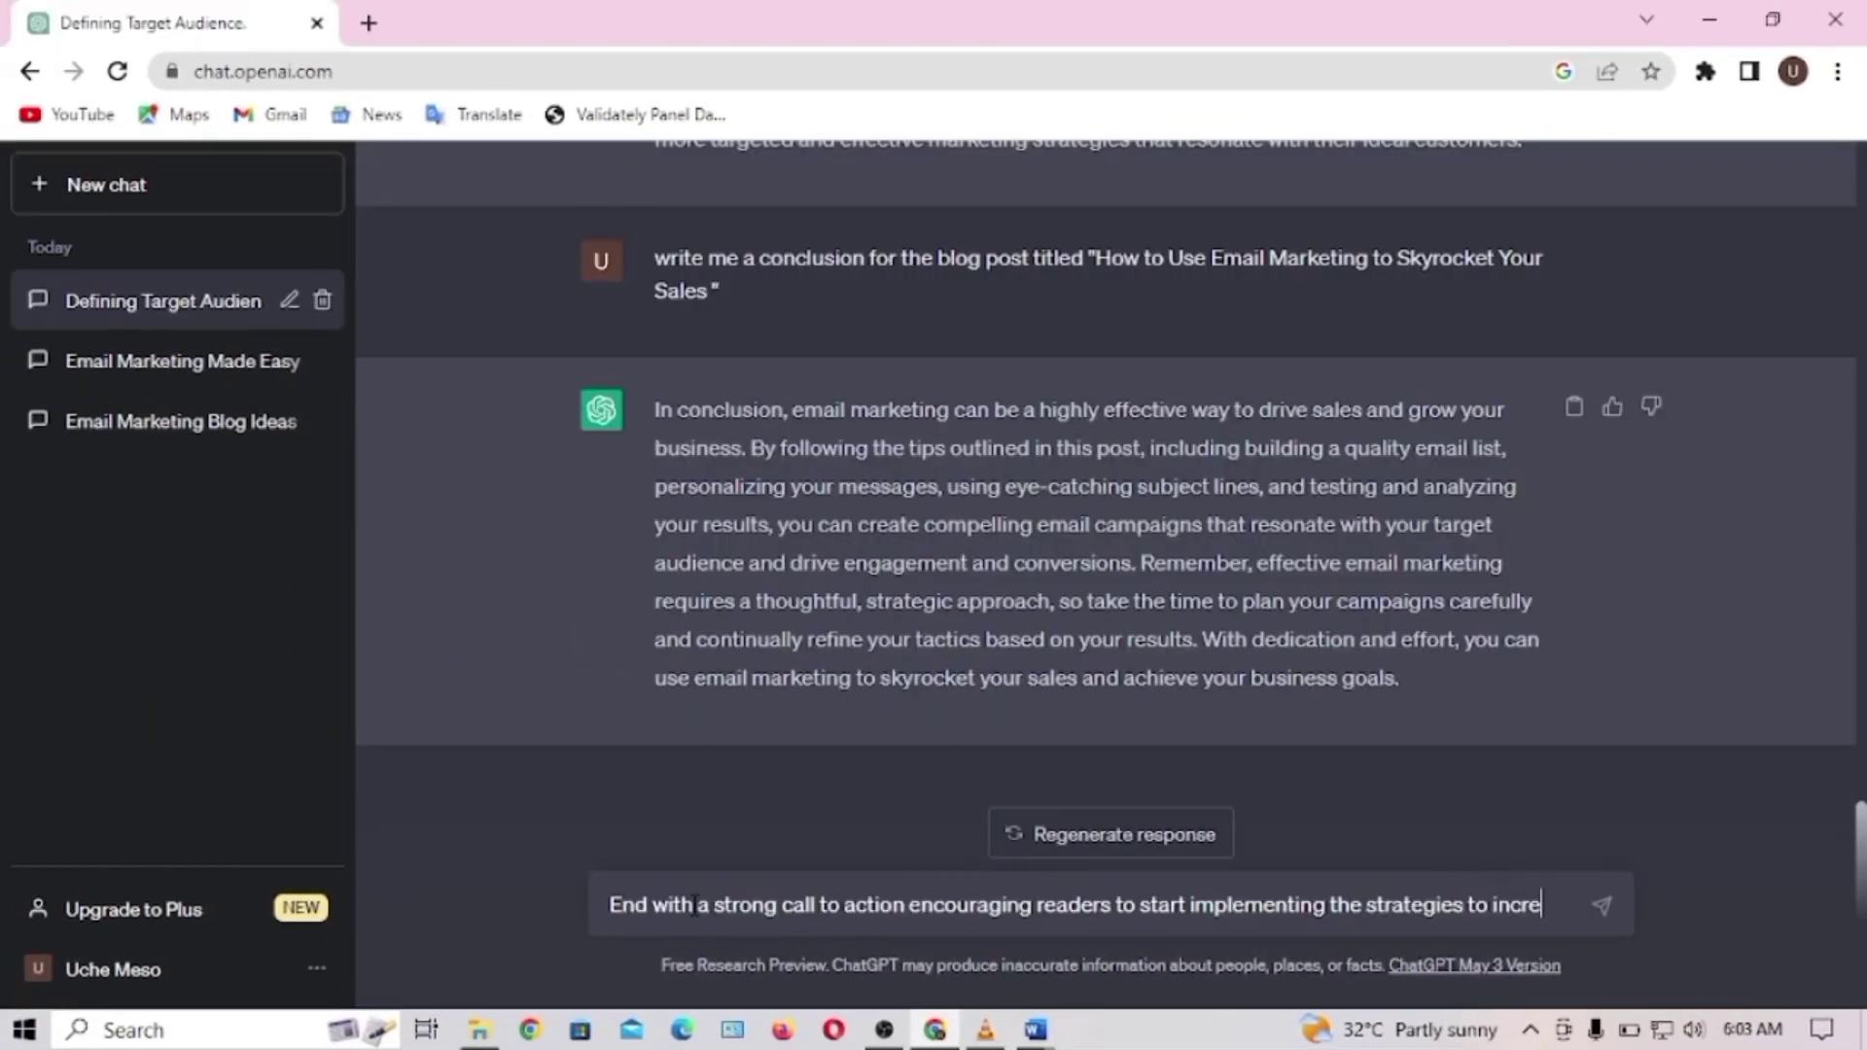
pyautogui.write('ea')
pyautogui.write('se s')
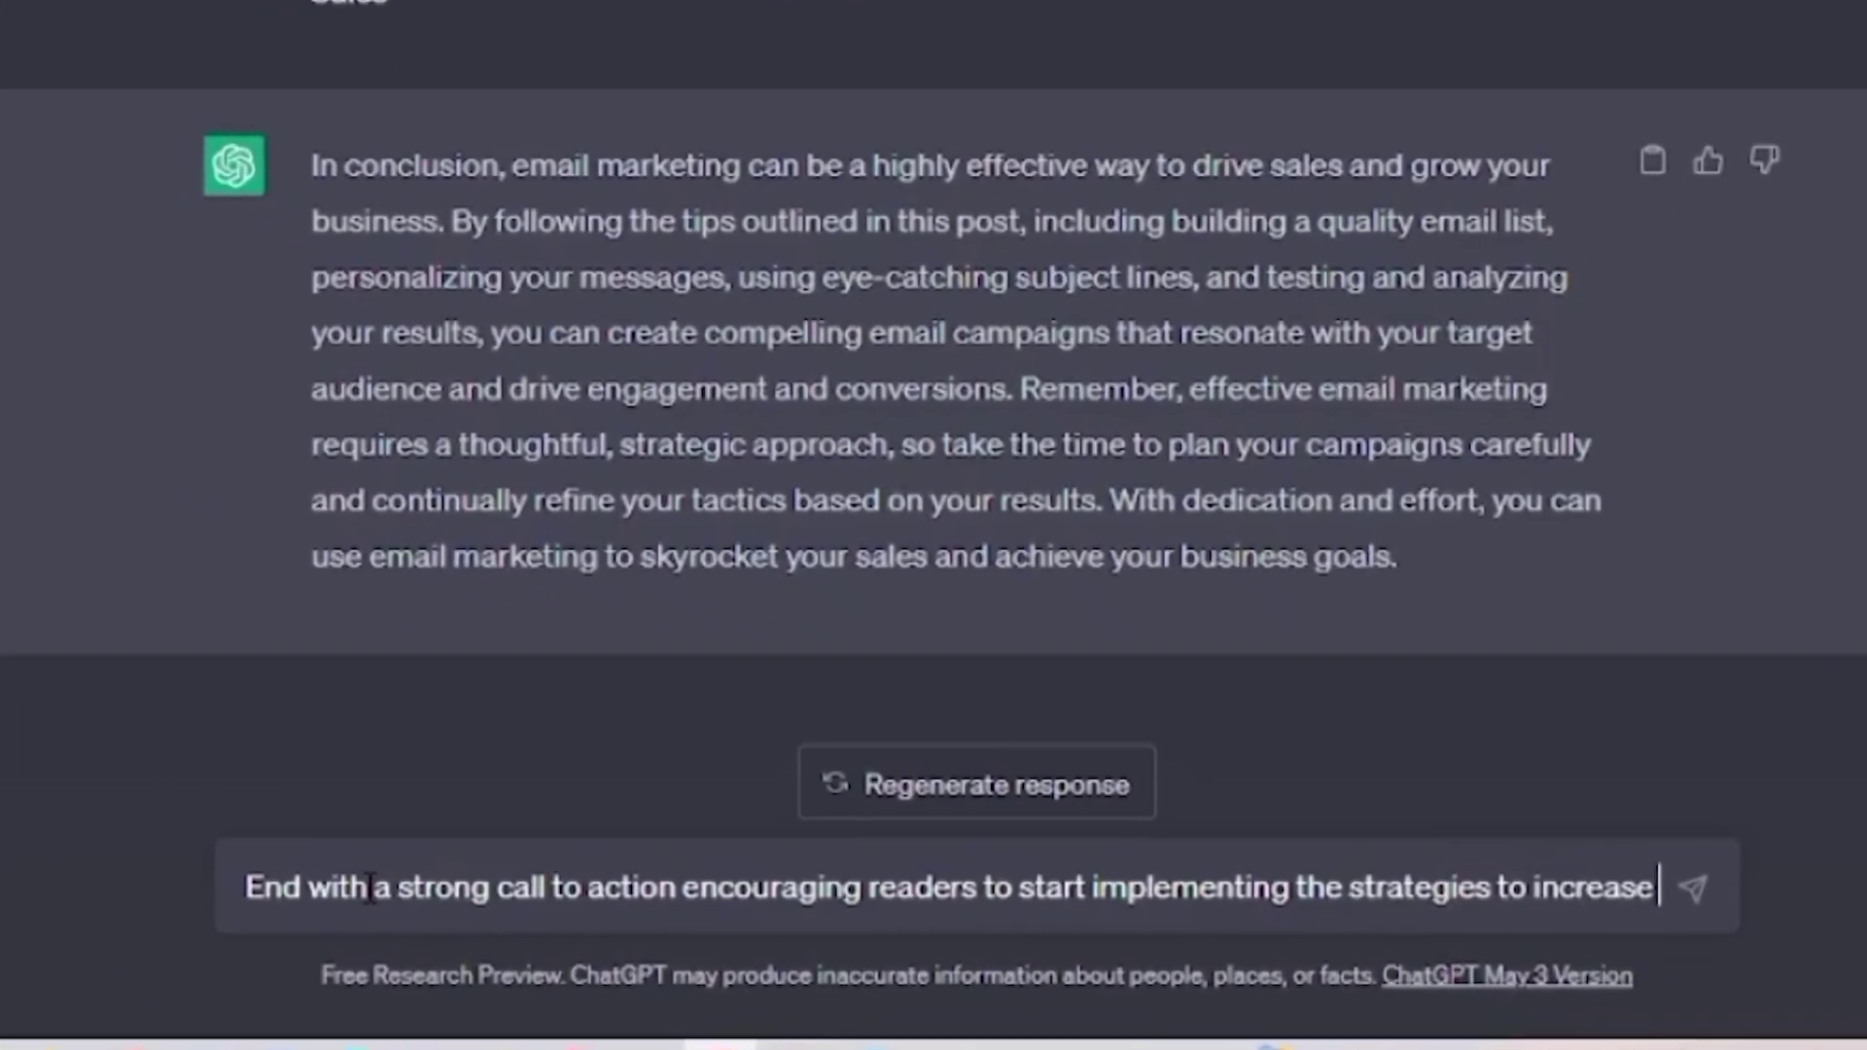
pyautogui.write('ale')
pyautogui.write('s')
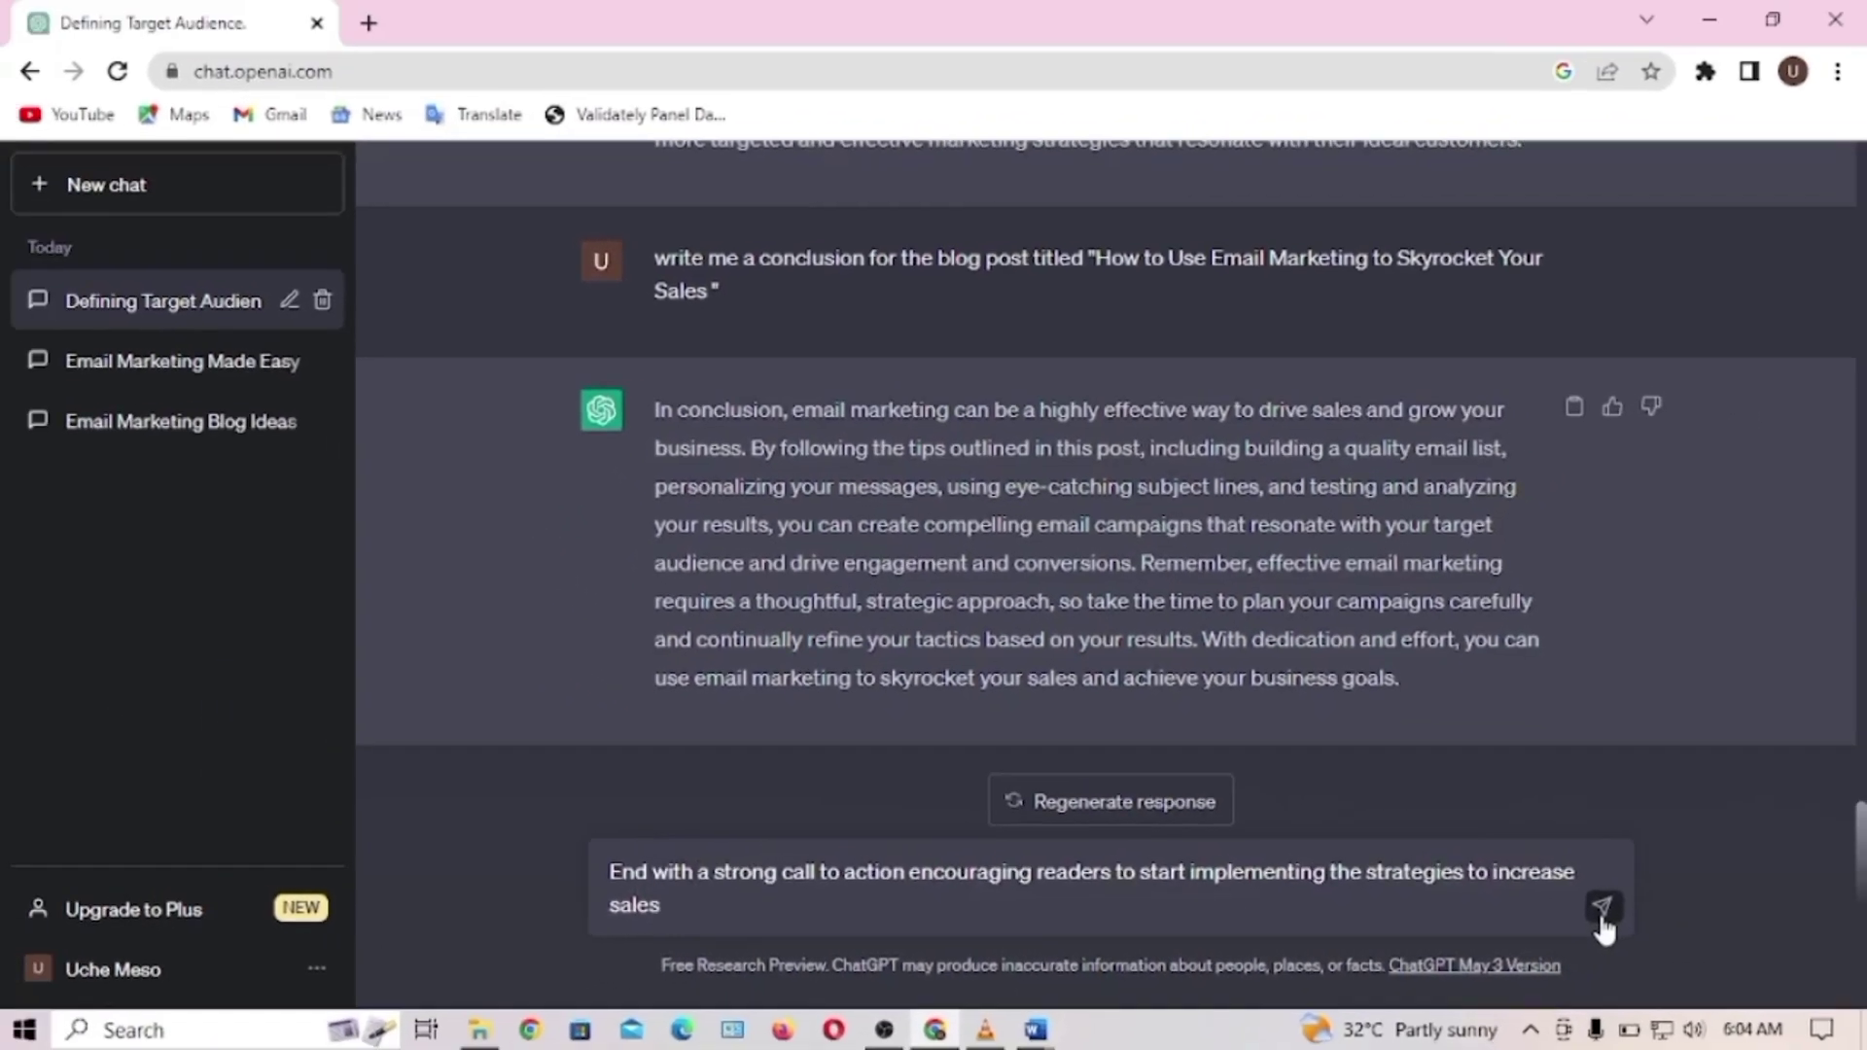
pyautogui.click(1614, 907)
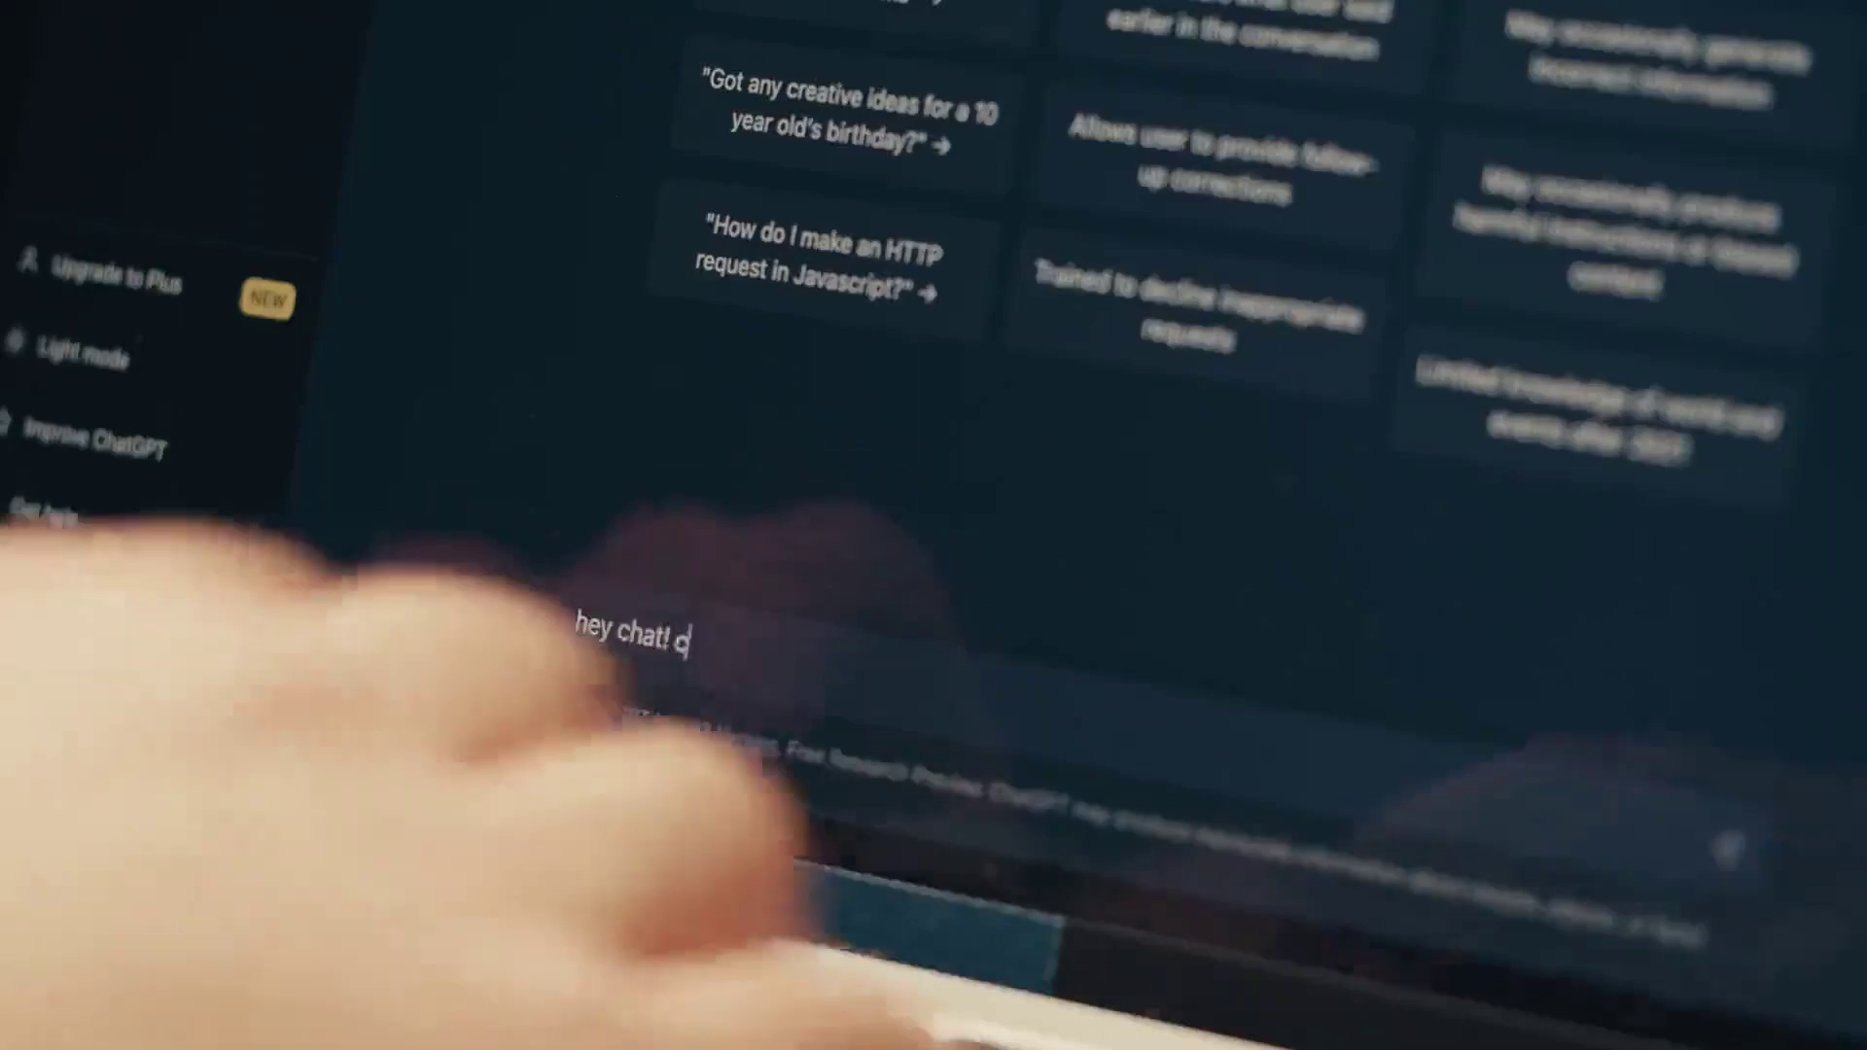
# - Type the text 'an yo' into the active window
pyautogui.write('an yo')
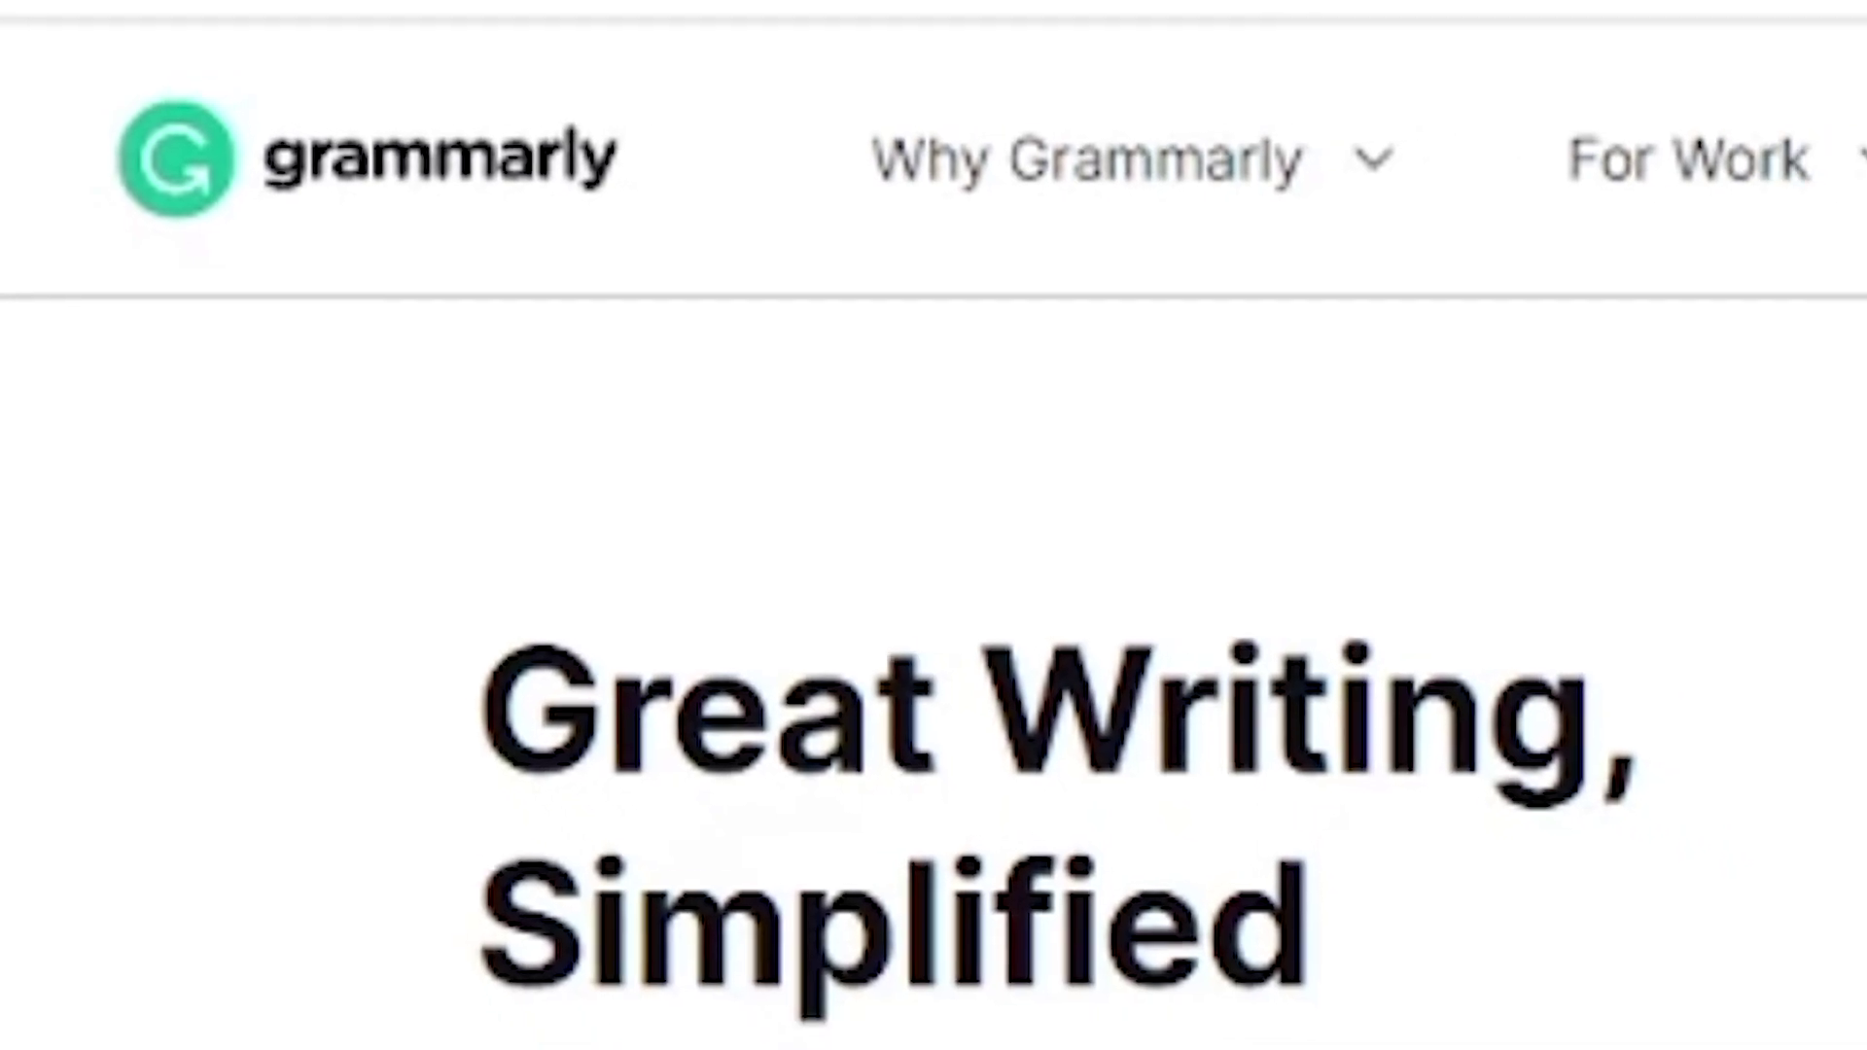
pyautogui.scroll(-3, 1486, 822)
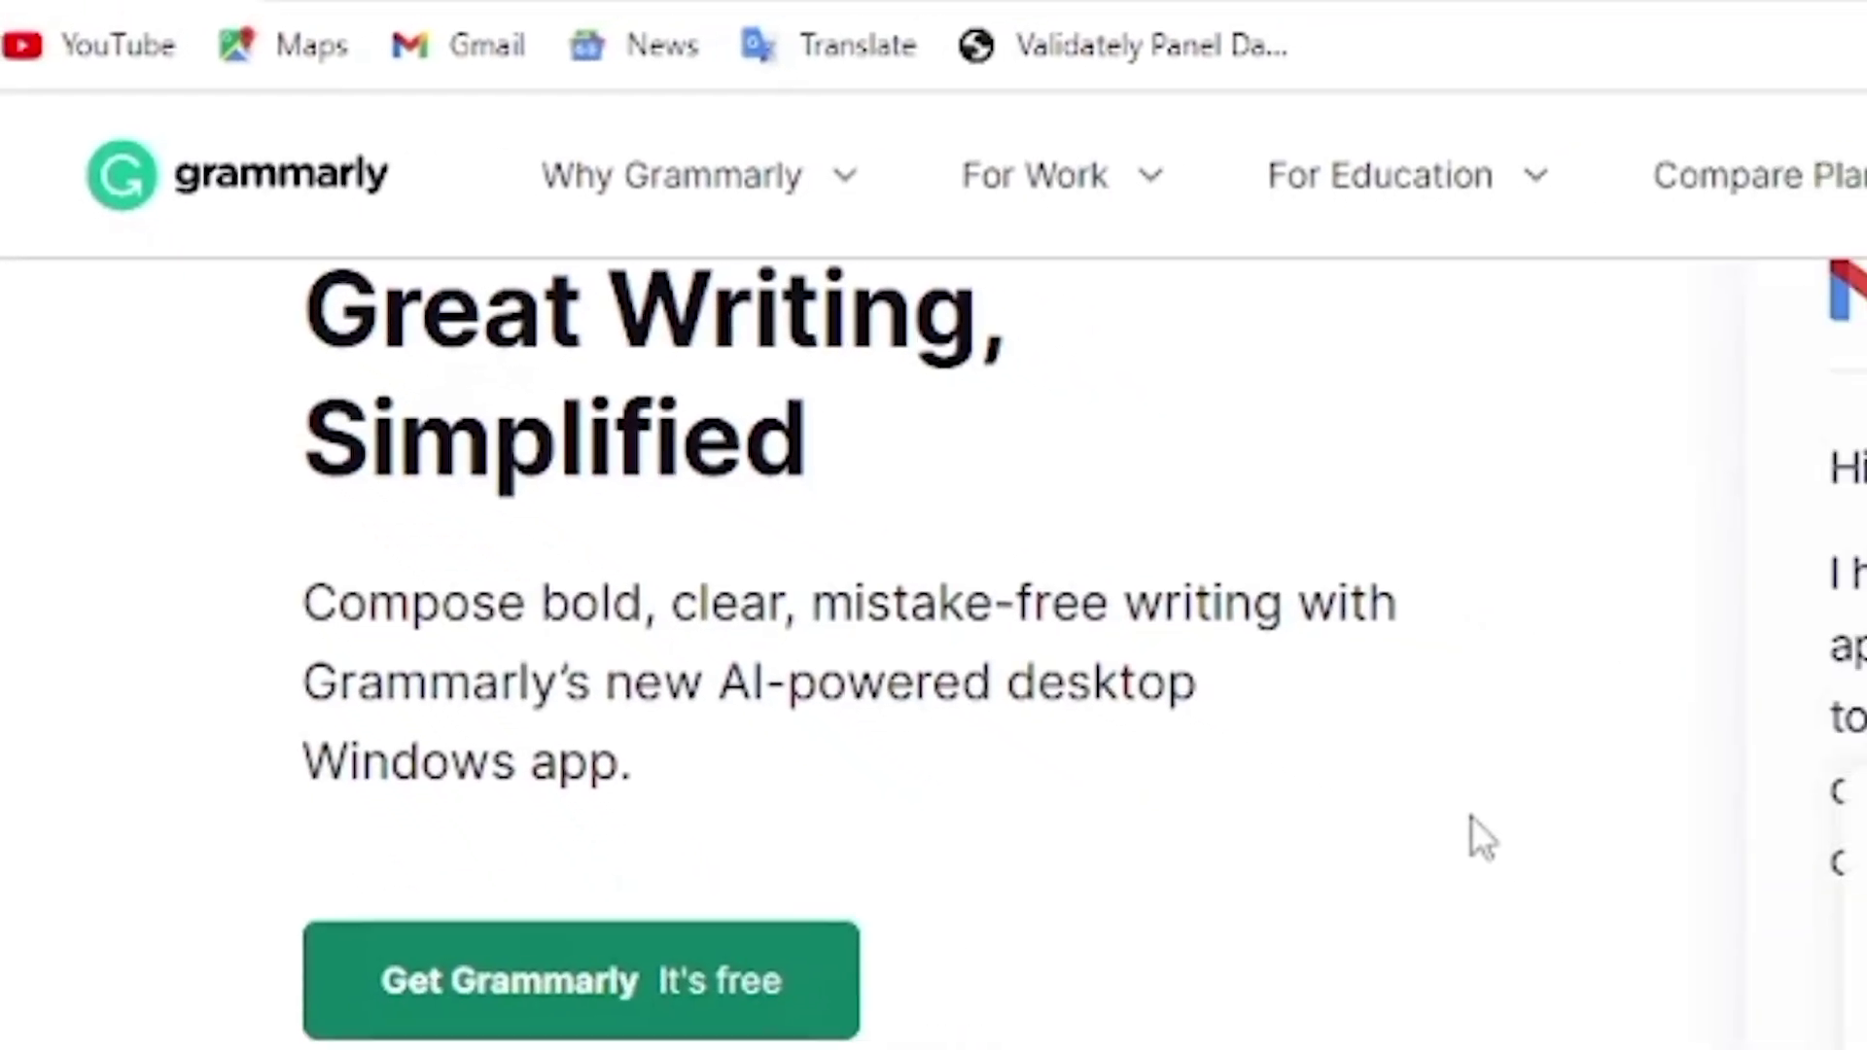
pyautogui.scroll(-5, 1488, 824)
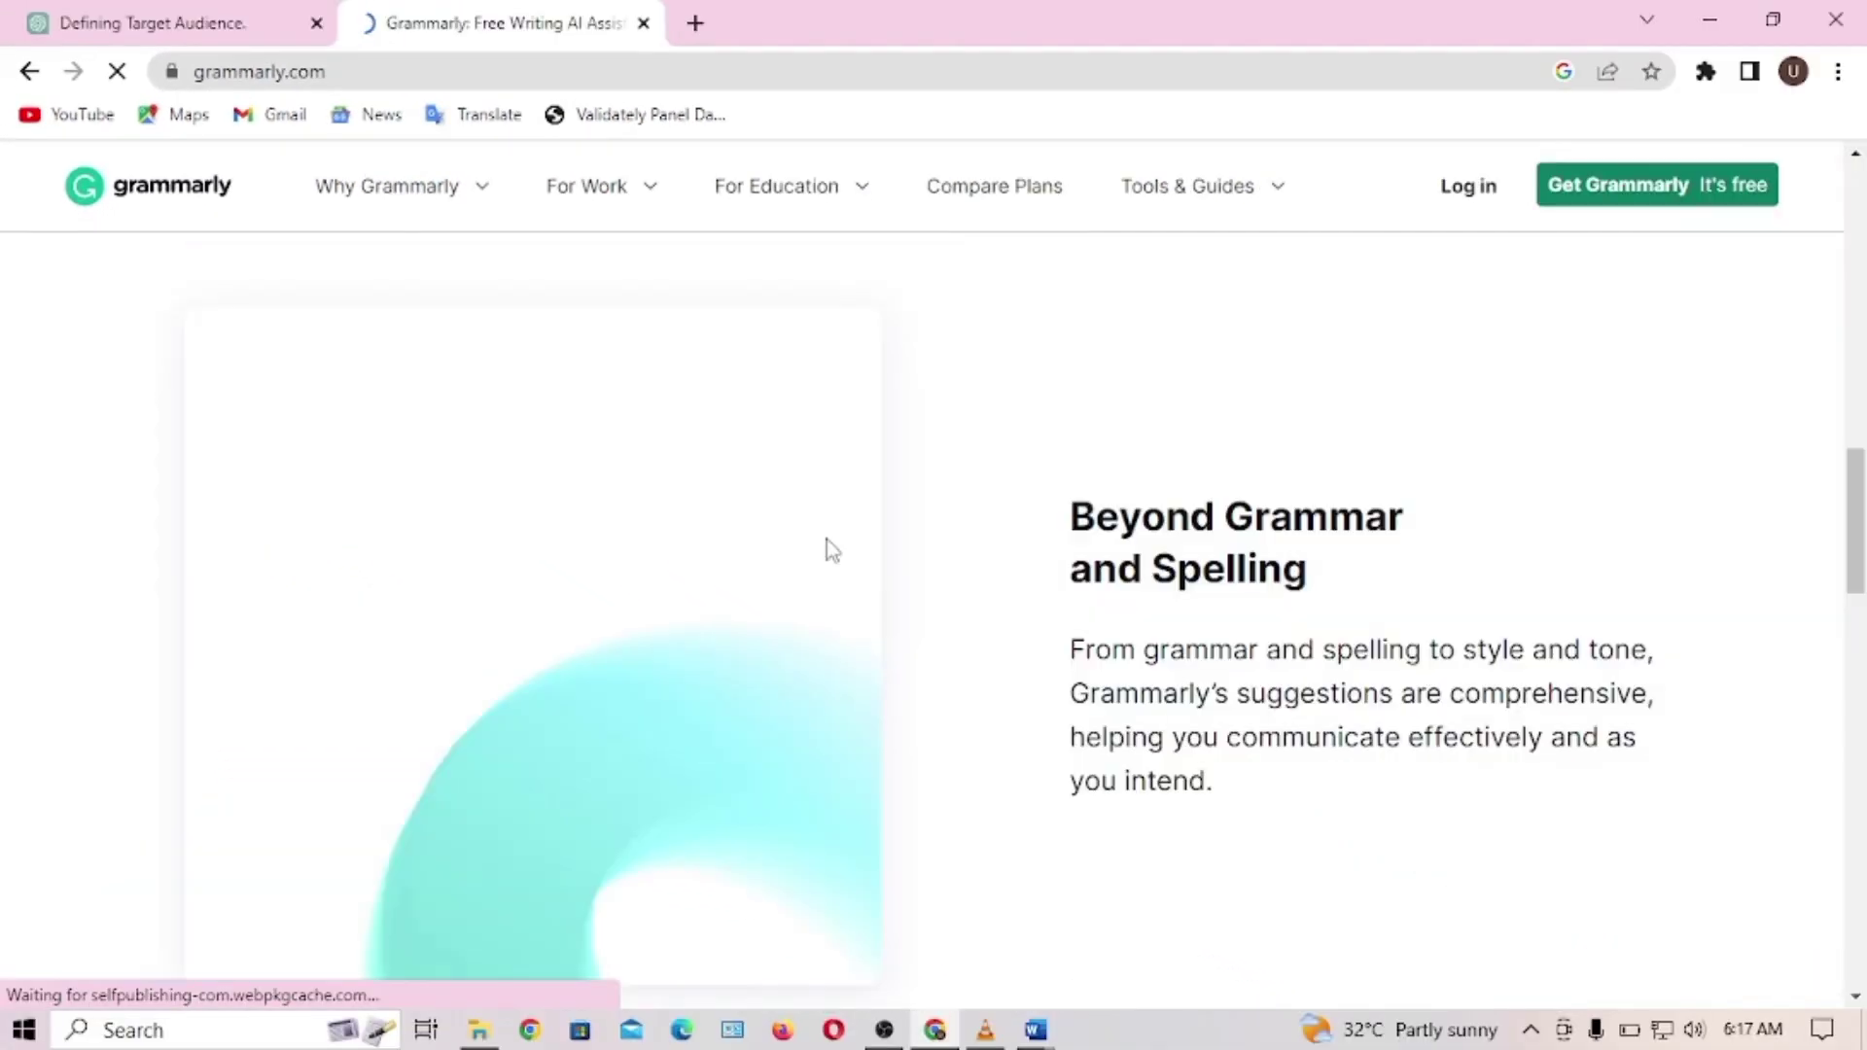
pyautogui.scroll(10, 828, 550)
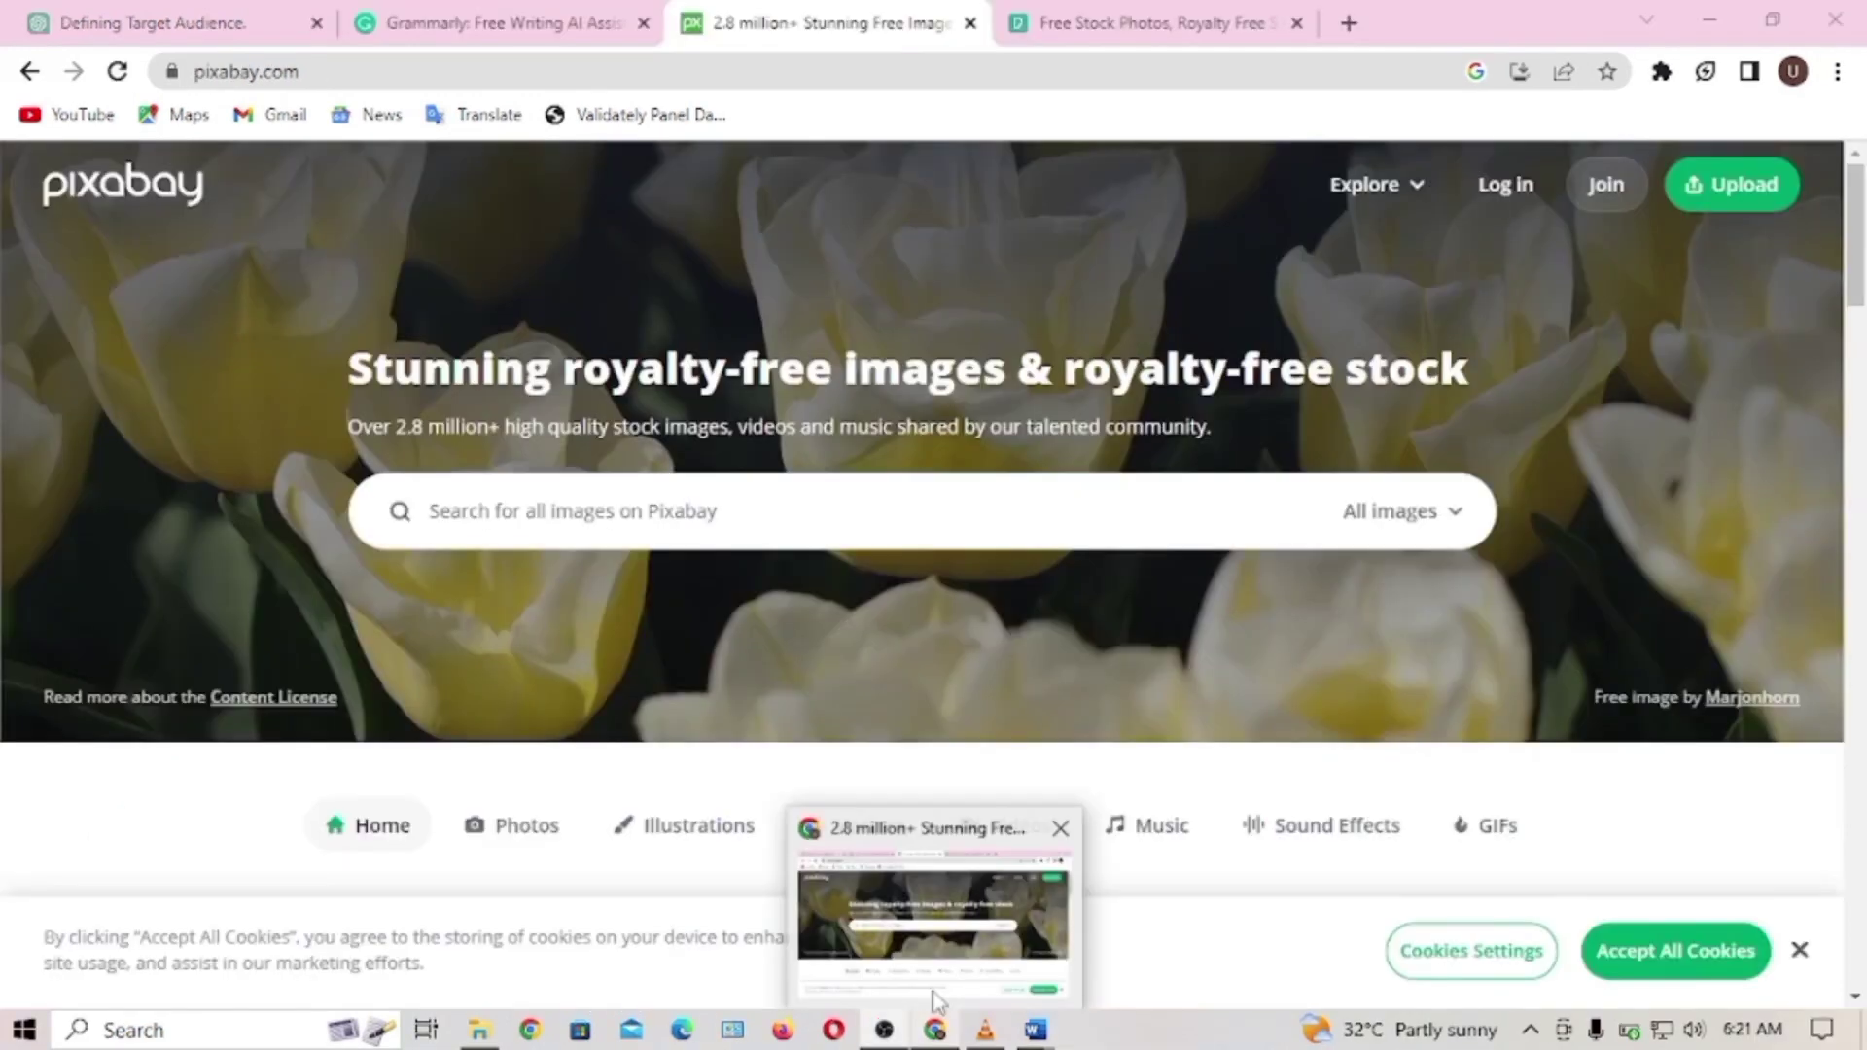
# - Show Pixabay's image type, orientation and size filter choices
pyautogui.click(930, 973)
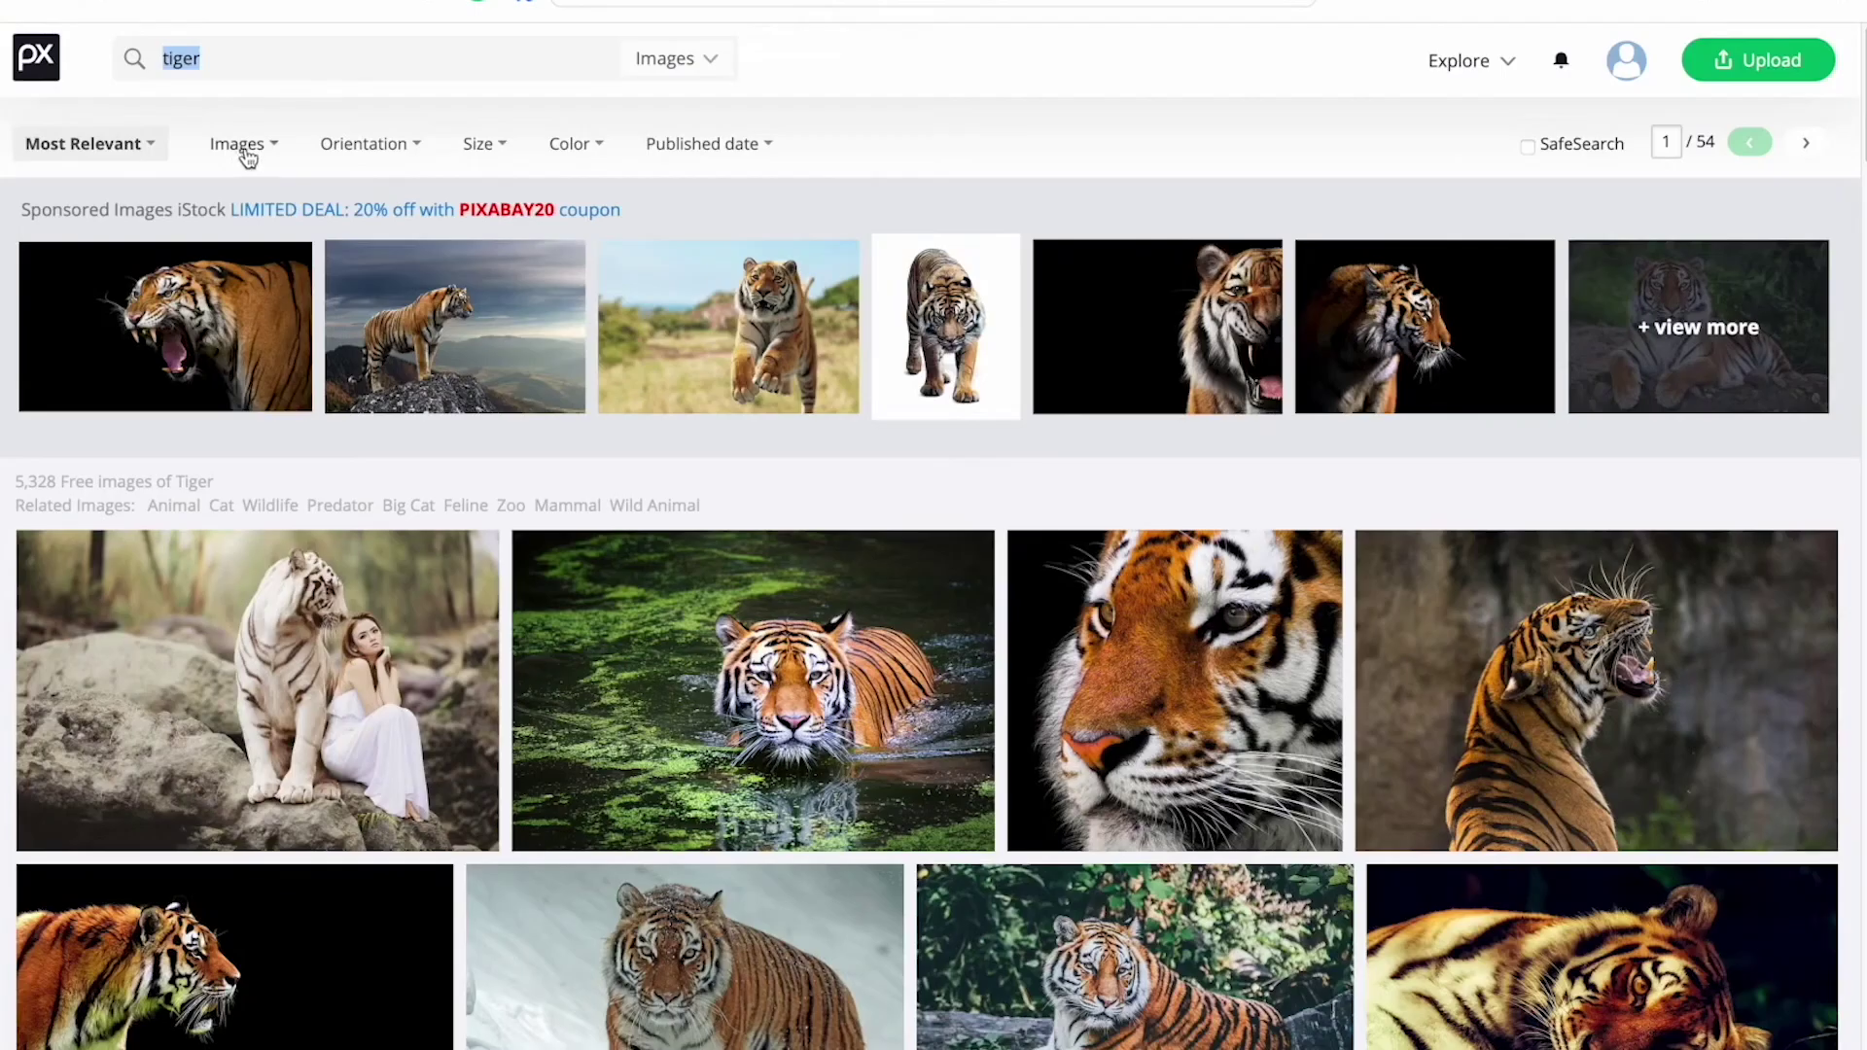
pyautogui.click(245, 146)
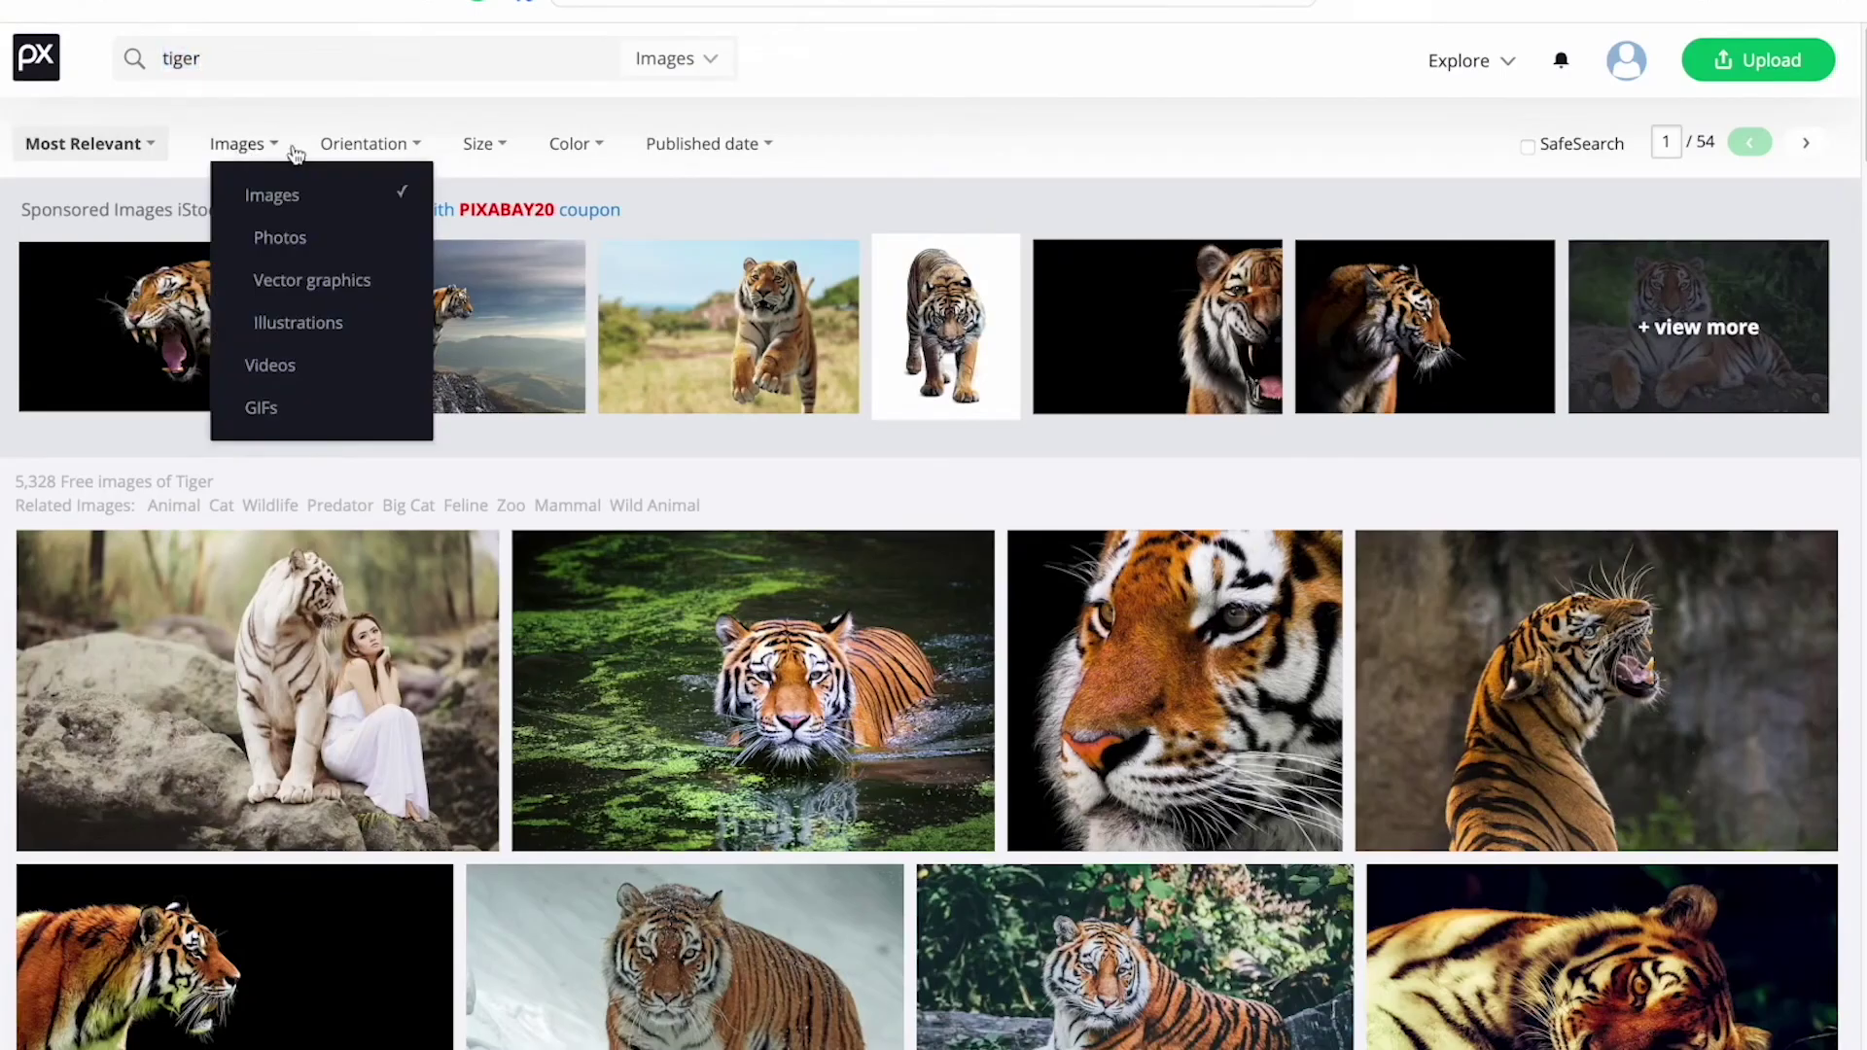
pyautogui.click(410, 148)
pyautogui.click(491, 146)
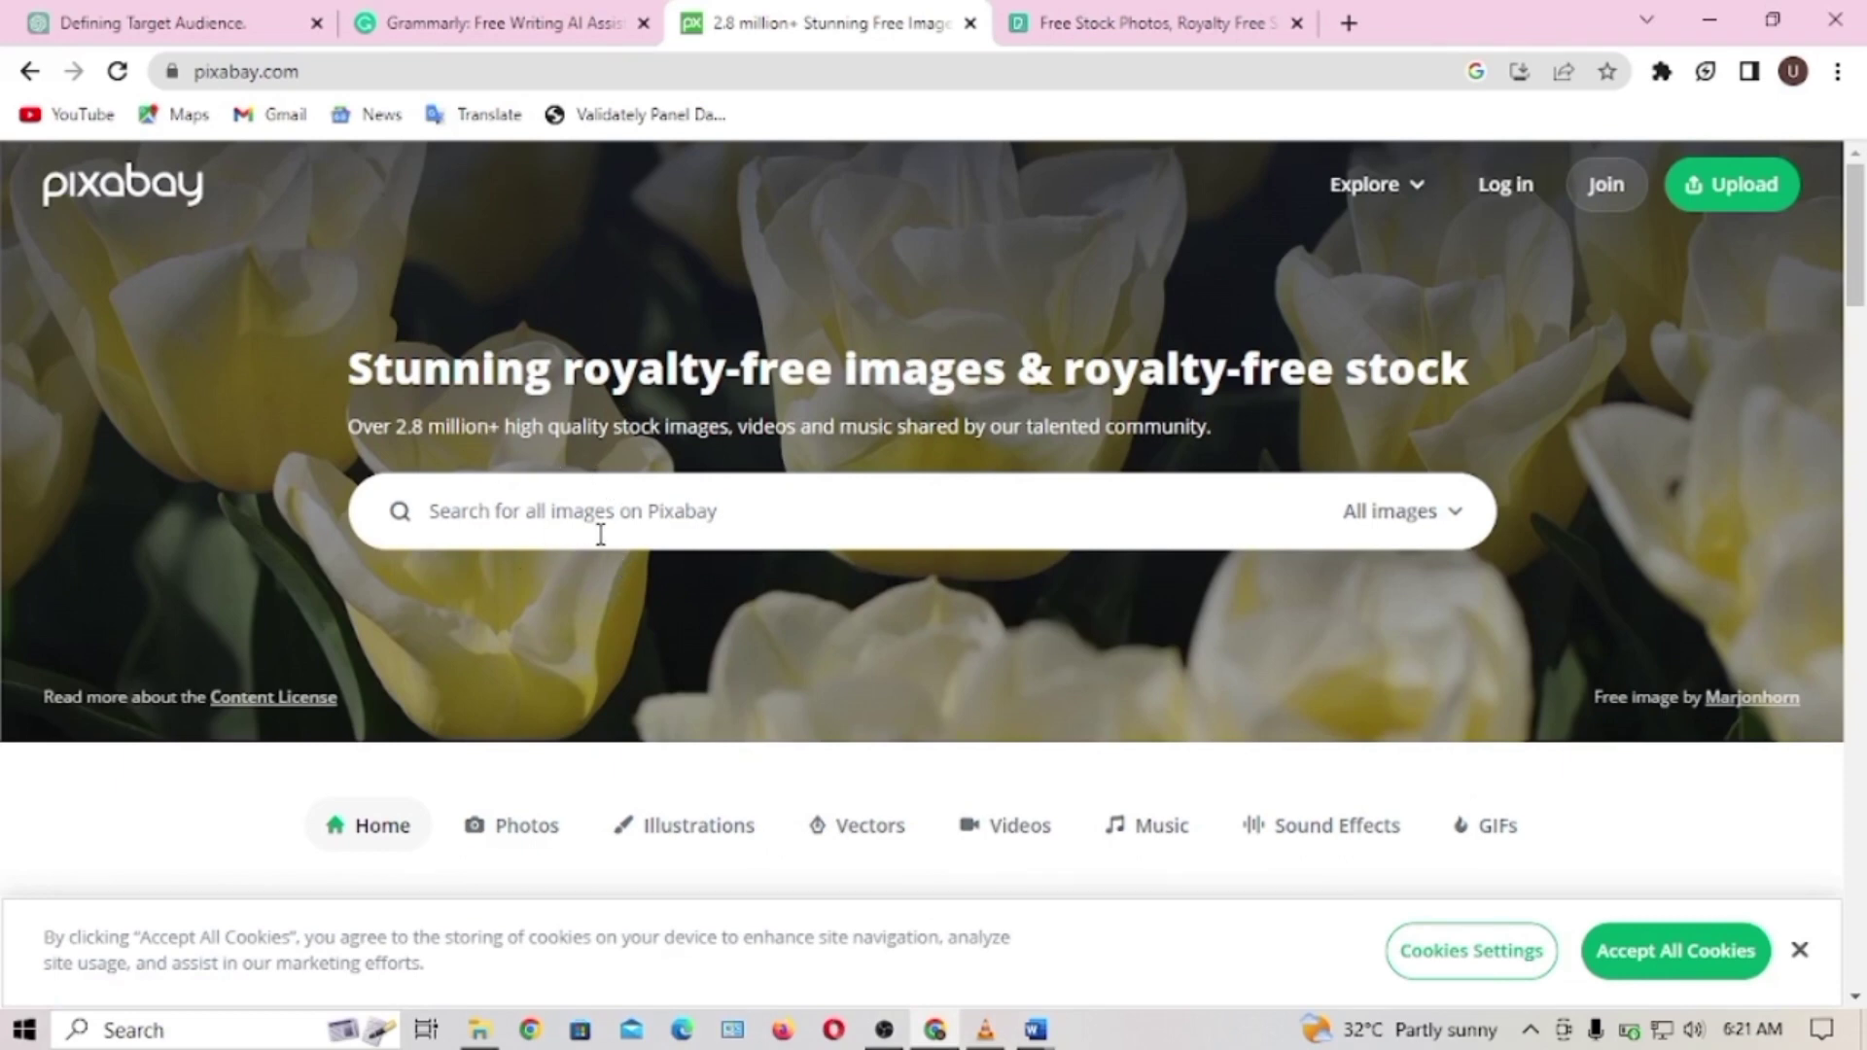
# - Begin a Pexels free-photo search by entering 'email ma' in the search box
pyautogui.click(1209, 12)
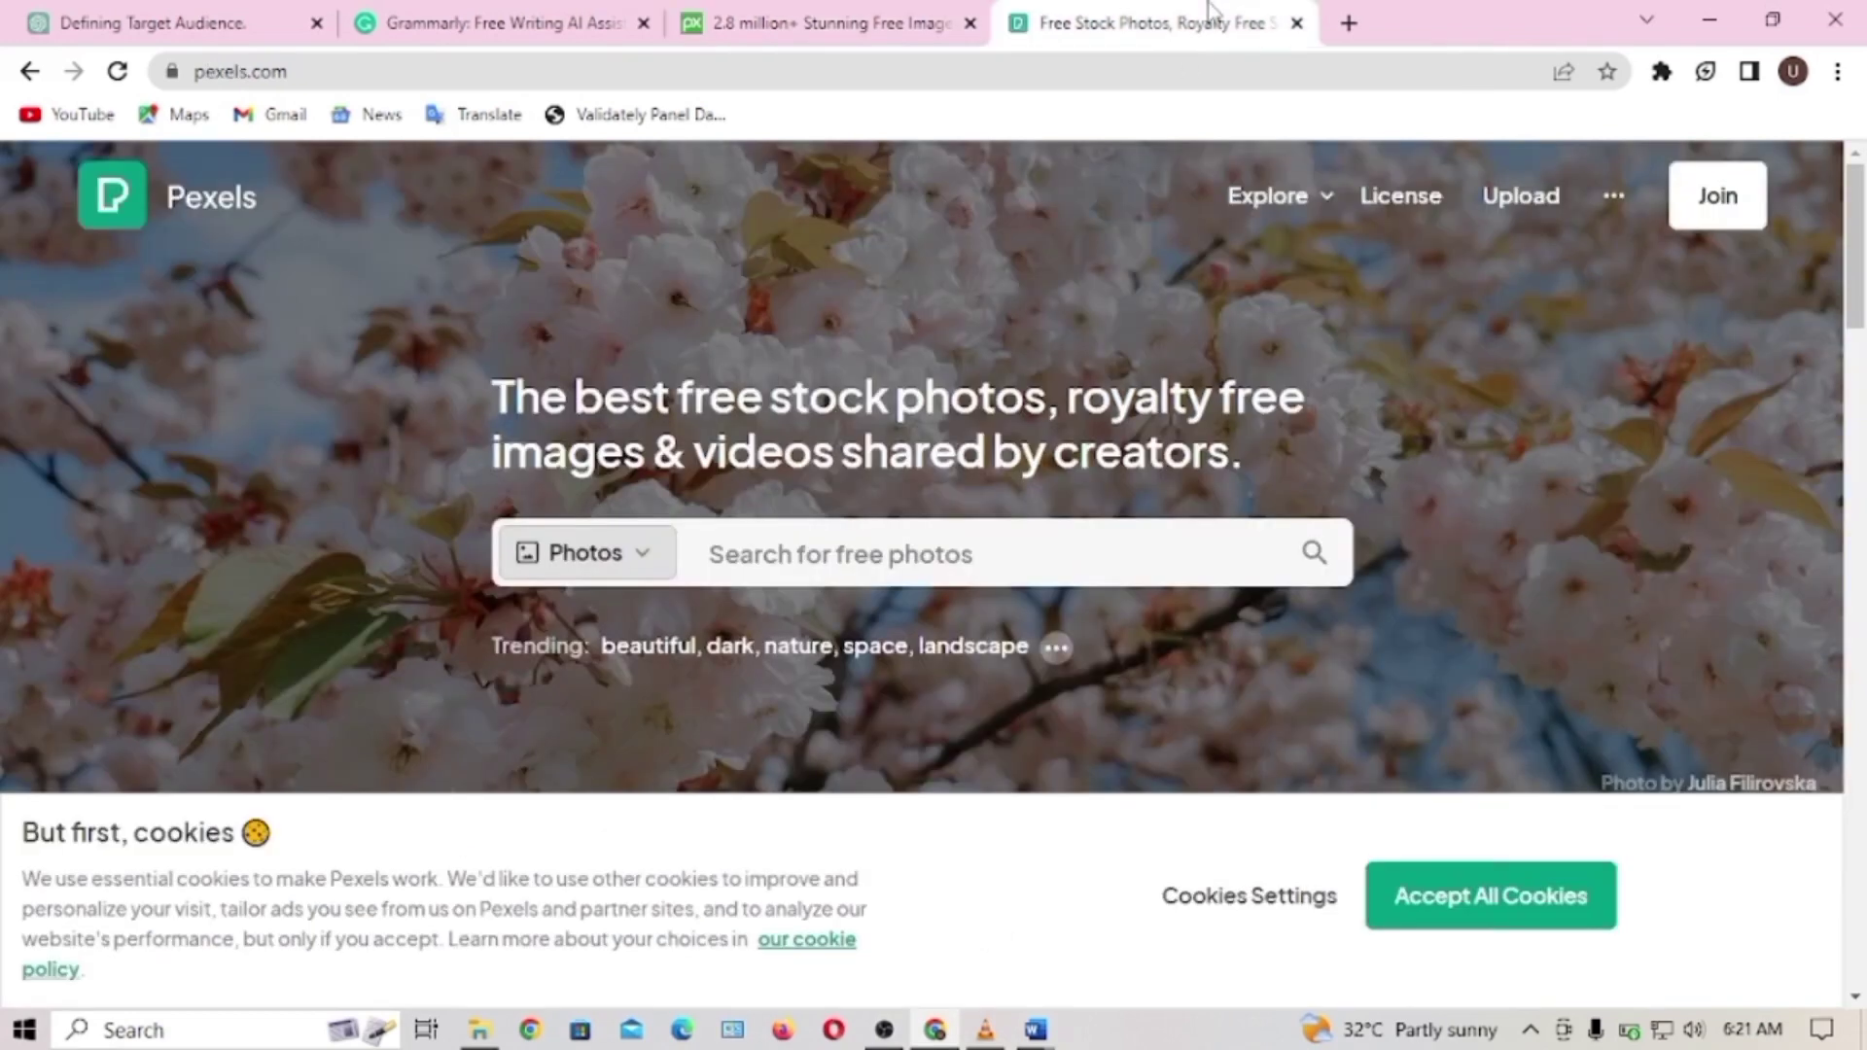
pyautogui.click(842, 557)
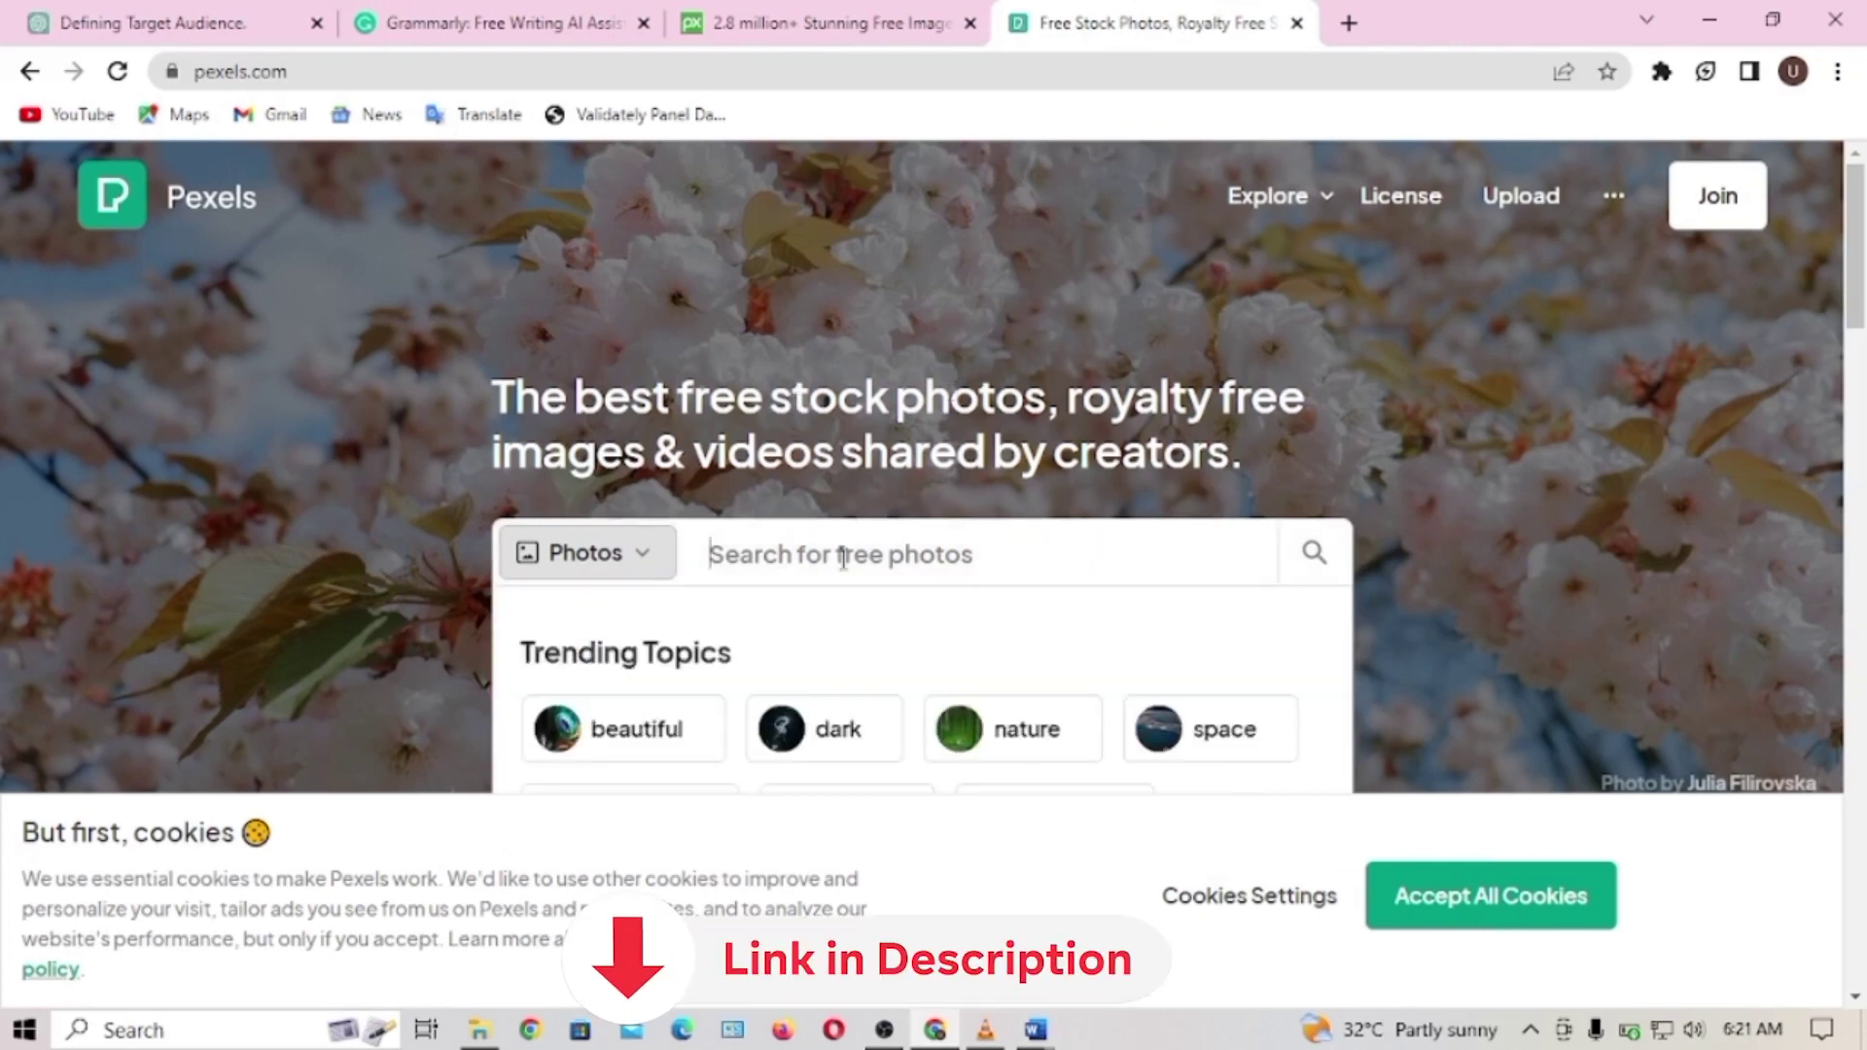
pyautogui.write('email')
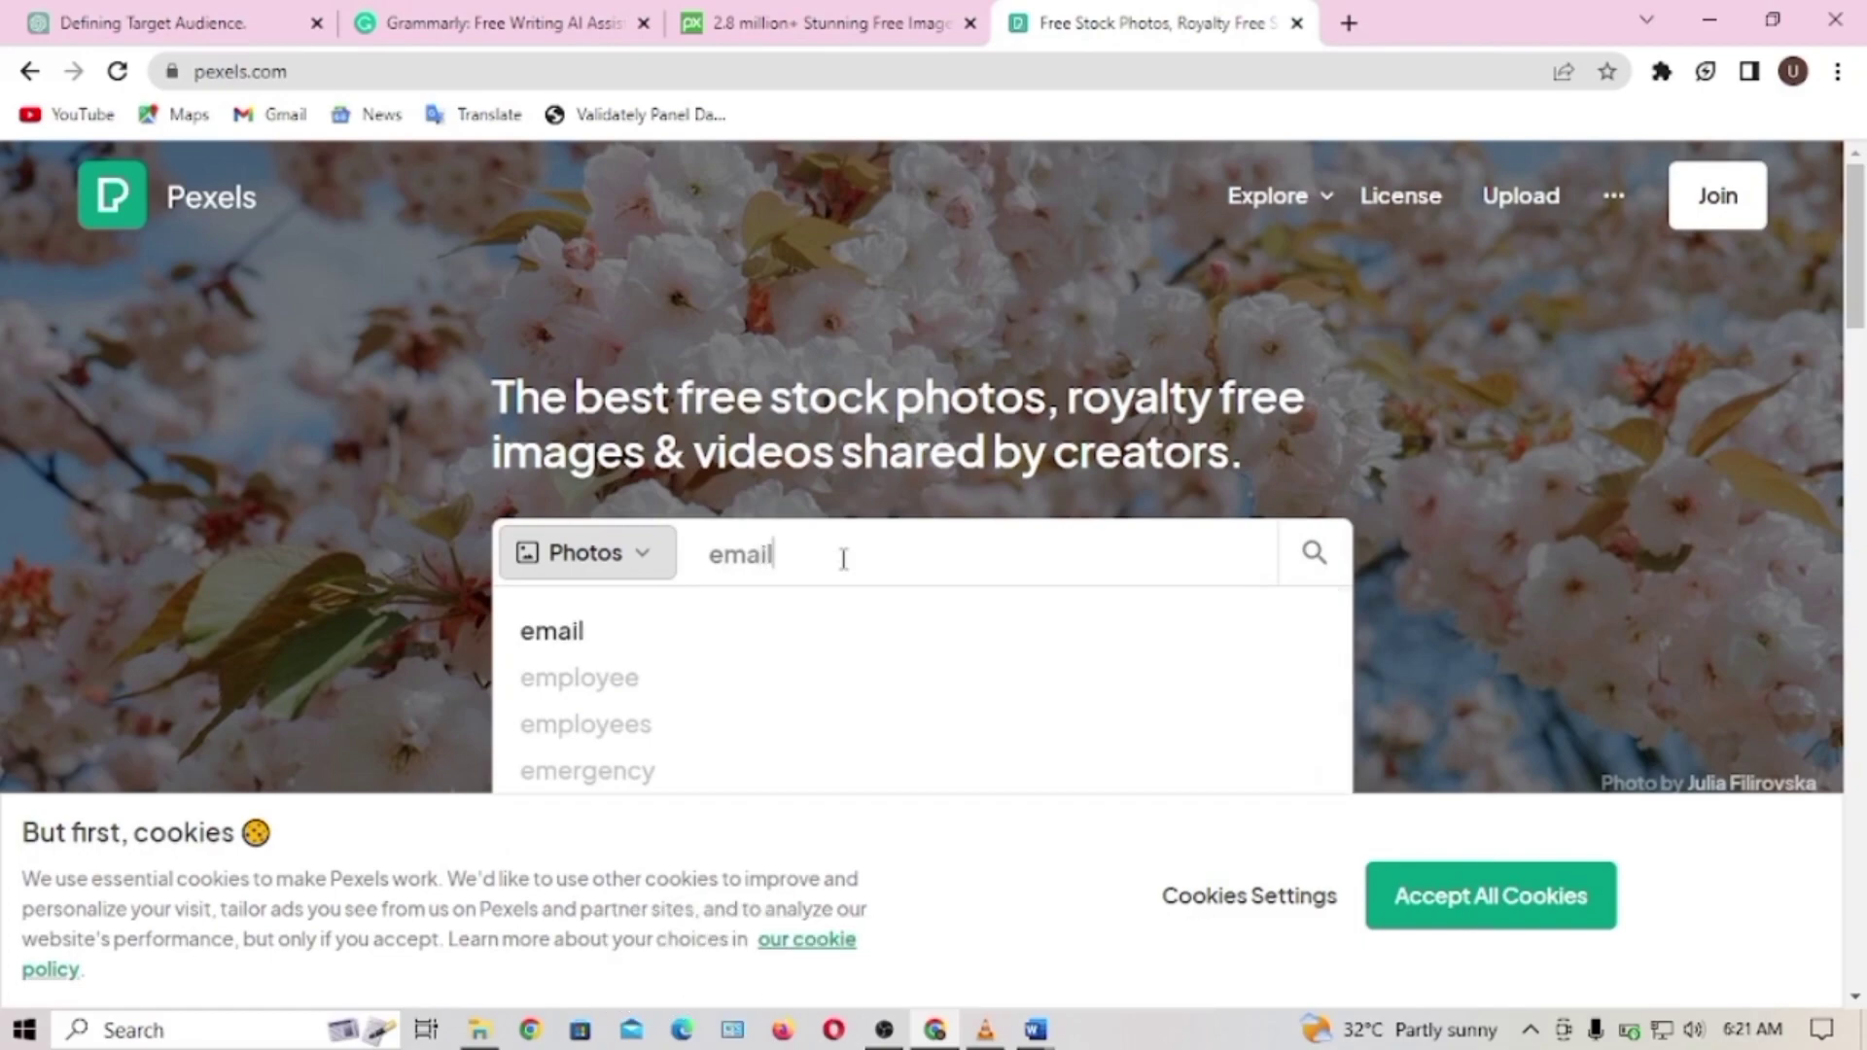